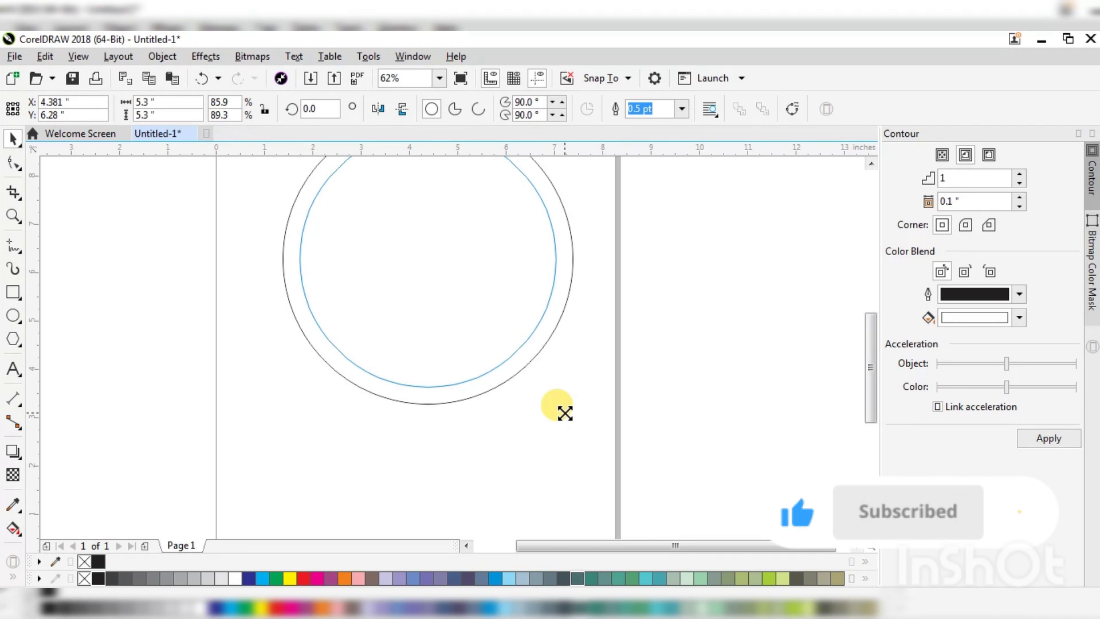
Add two concentric circles inside the outer circle, about 5.1 and 4.205 inches in diameter
left_click_drag(565, 413, 559, 413)
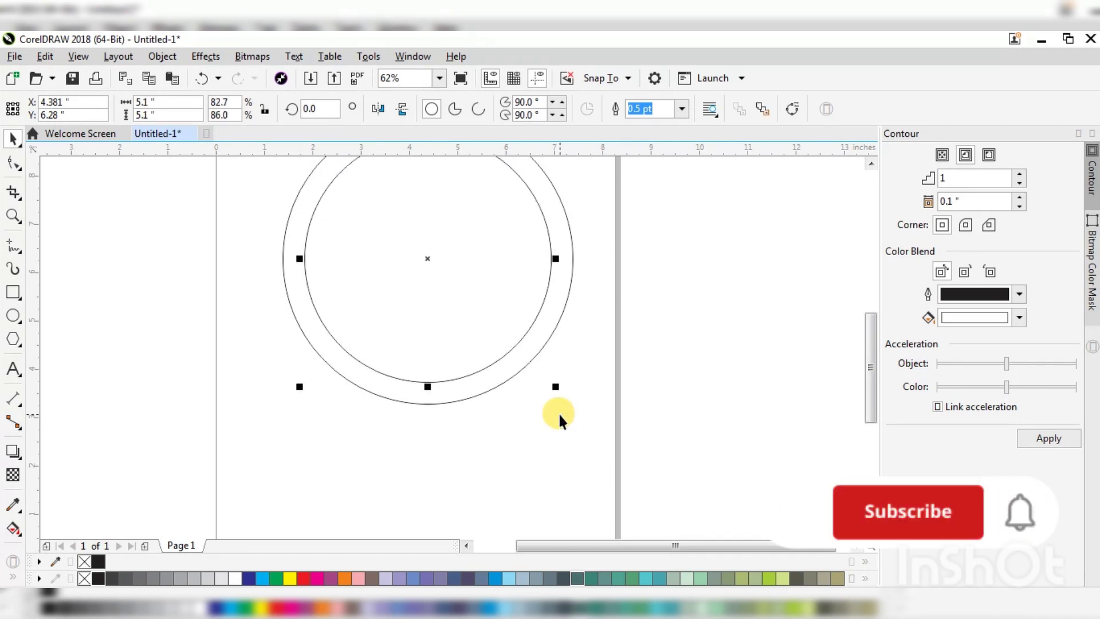
key("ctrl+d")
left_click(582, 392)
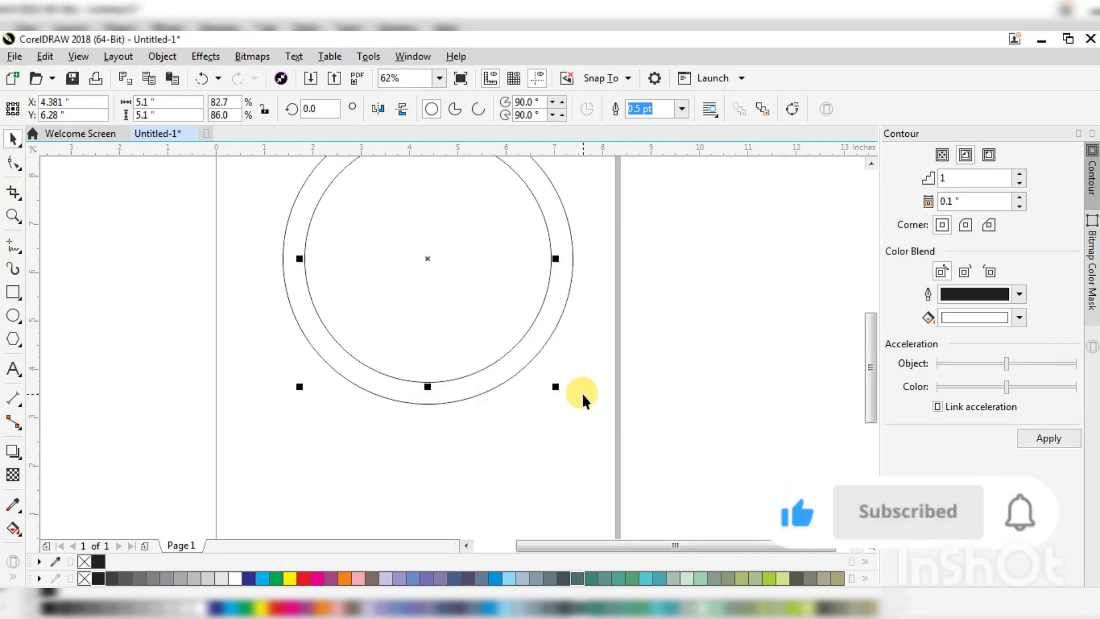
key("ctrl+r")
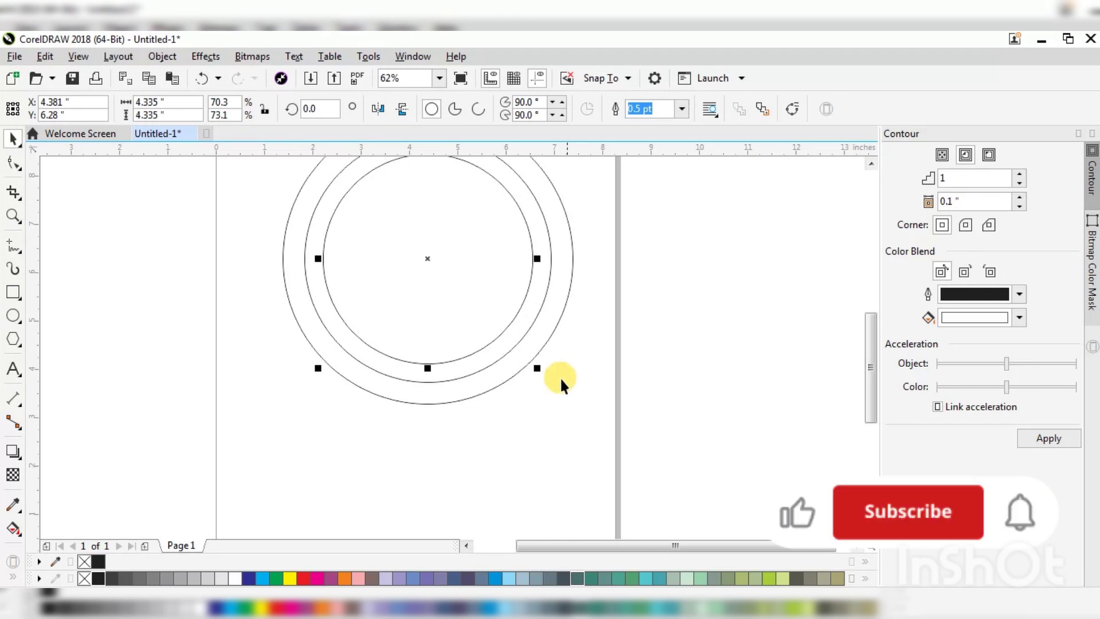
scroll(541, 367, "up", 4)
left_click_drag(506, 352, 497, 347)
scroll(579, 426, "down", 1)
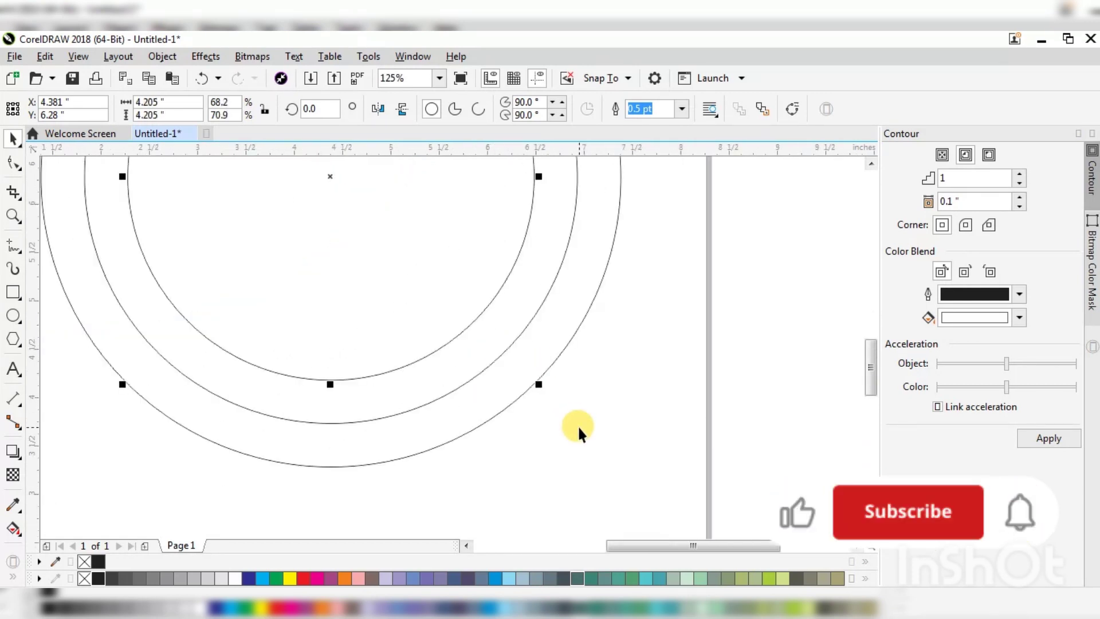
key("ctrl+d")
left_click(581, 391)
key("ctrl+z")
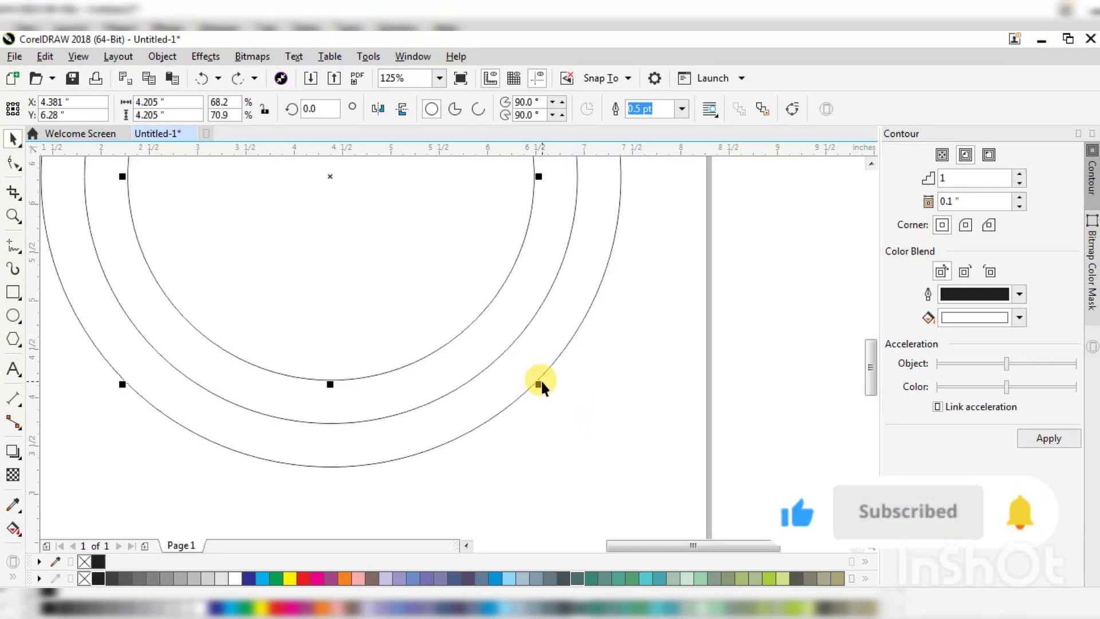
Add a fourth, innermost concentric circle about 3.5 inches in diameter
left_click_drag(538, 383, 504, 363)
scroll(499, 389, "down", 5)
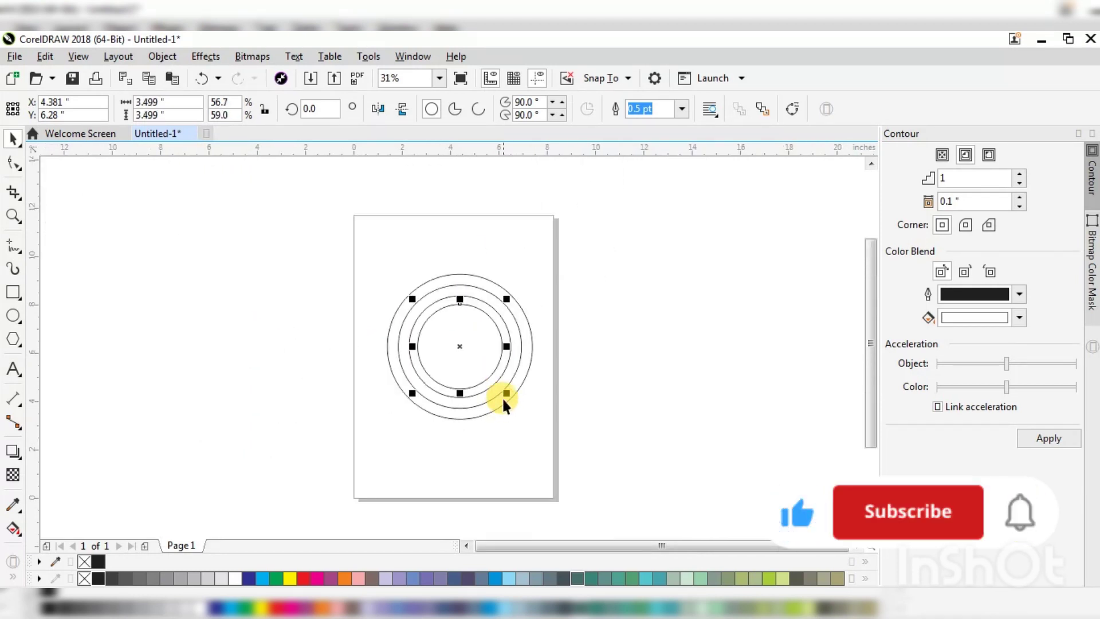
Draw an open Pen polyline from inside the innermost circle's upper right, around outside the rings, and back inside at the lower right
left_click(12, 292)
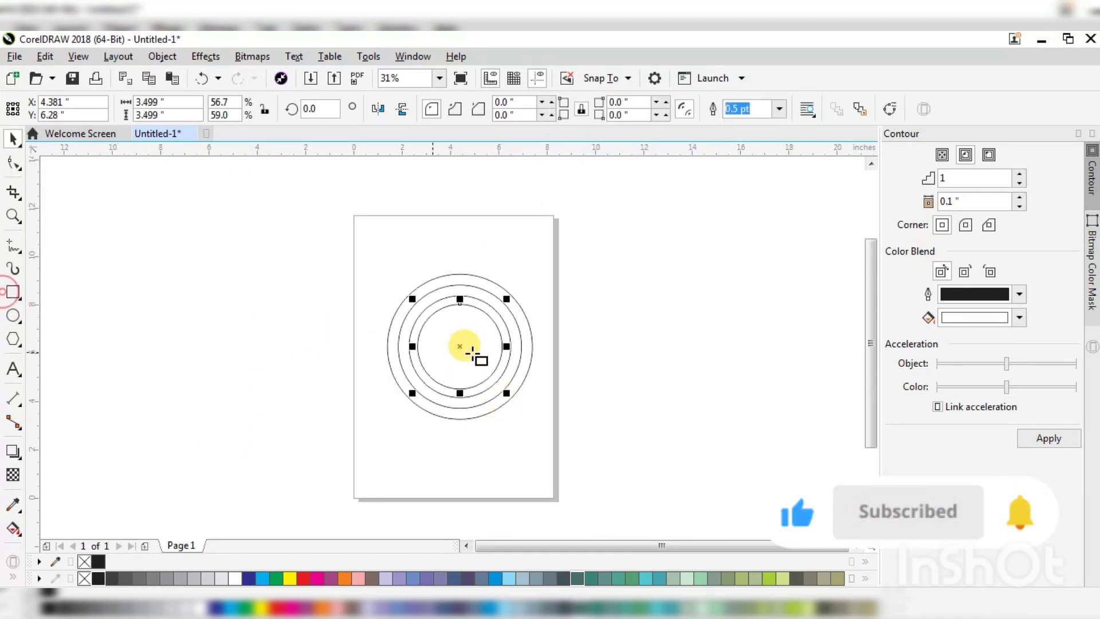
left_click(14, 245)
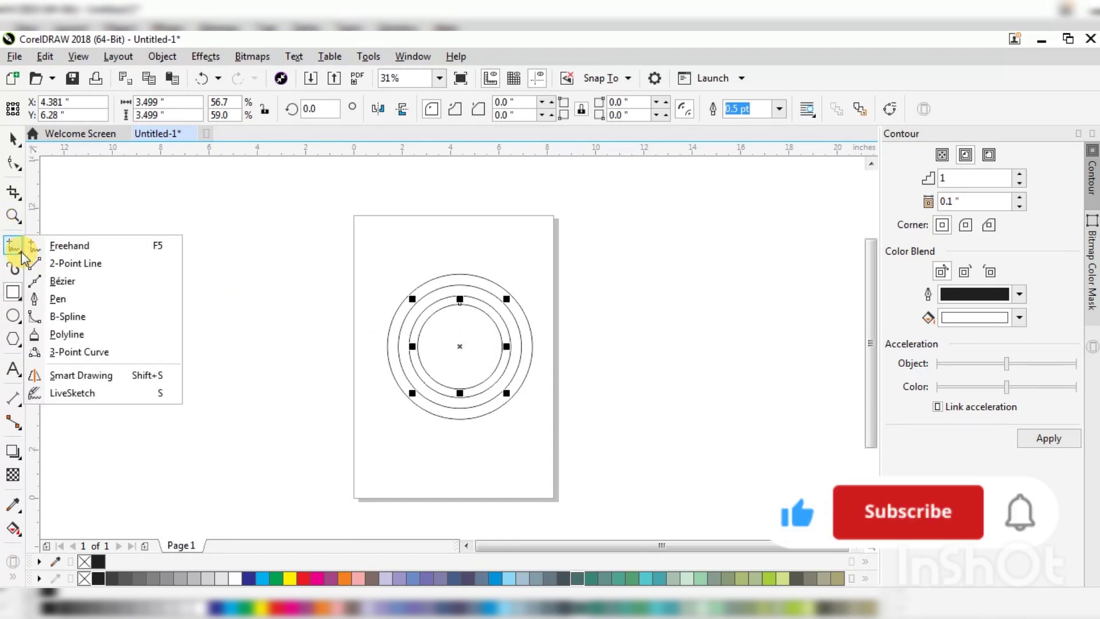
left_click(62, 296)
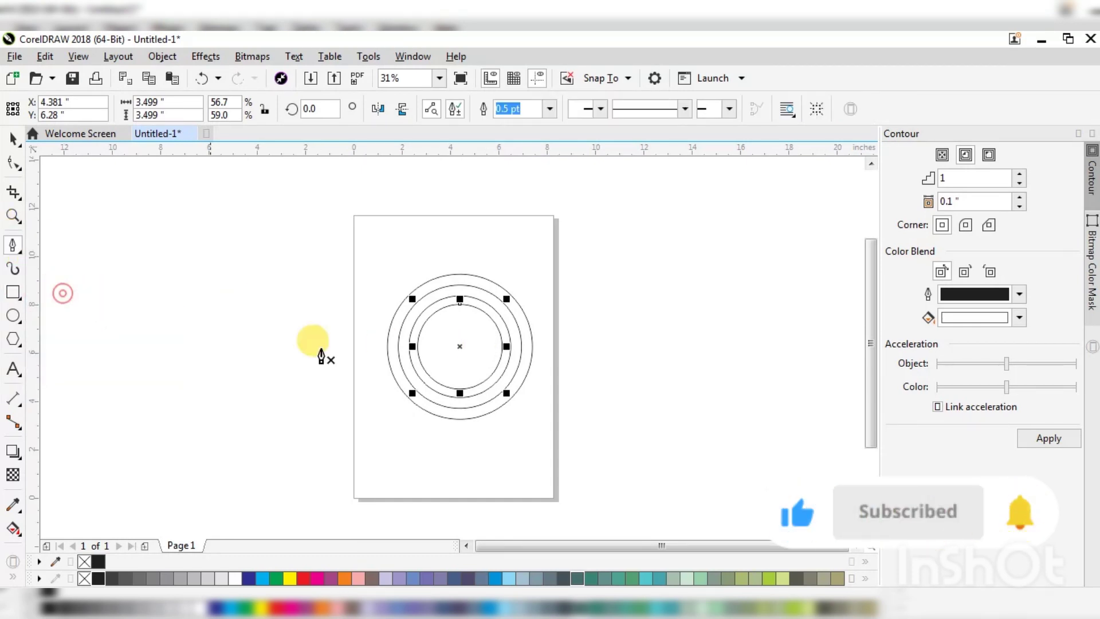
scroll(472, 398, "up", 4)
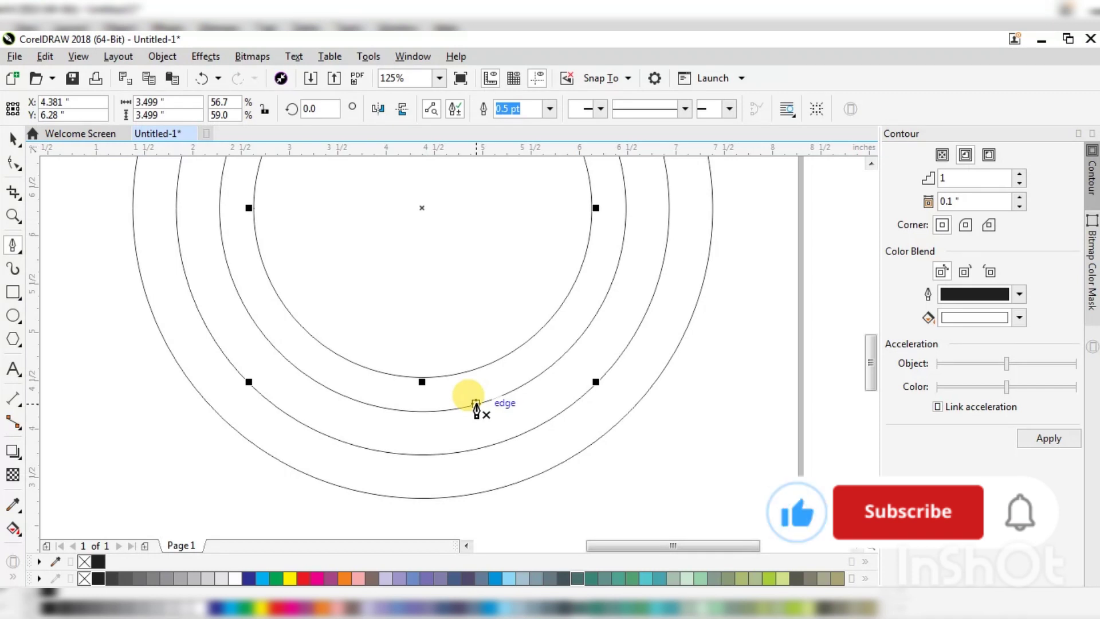
scroll(480, 411, "down", 3)
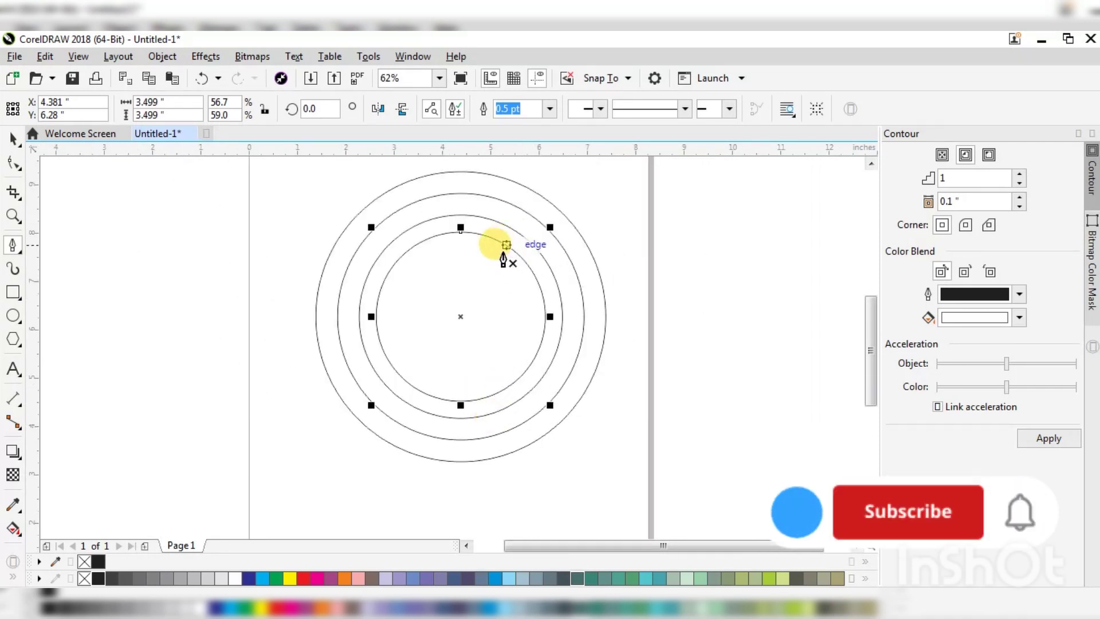
left_click(503, 259)
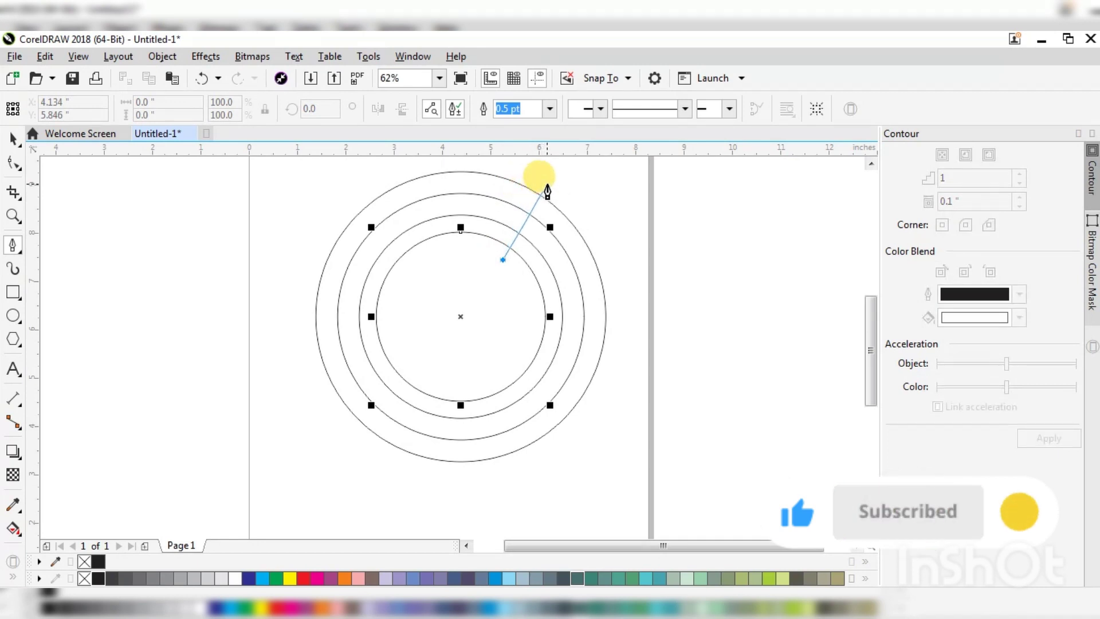
left_click(547, 184)
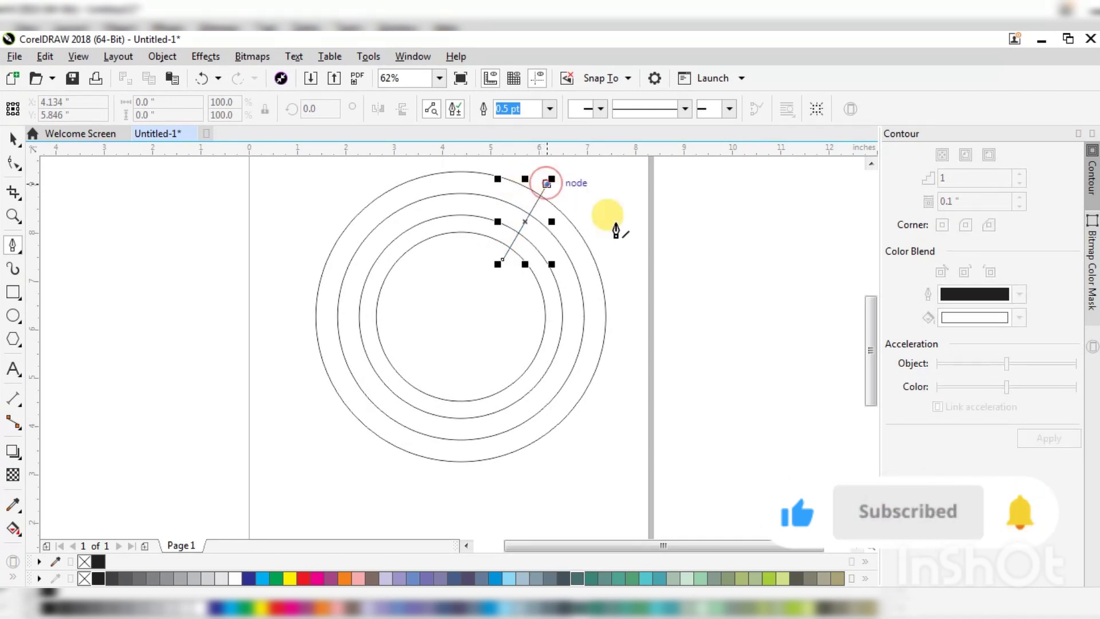
left_click(641, 306)
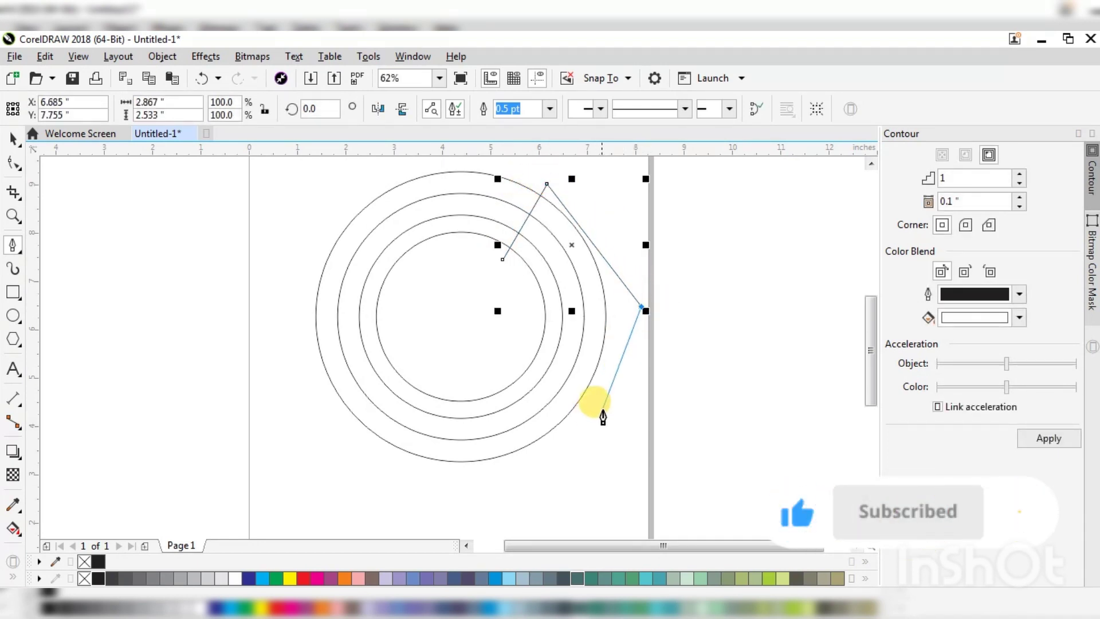
left_click(609, 384)
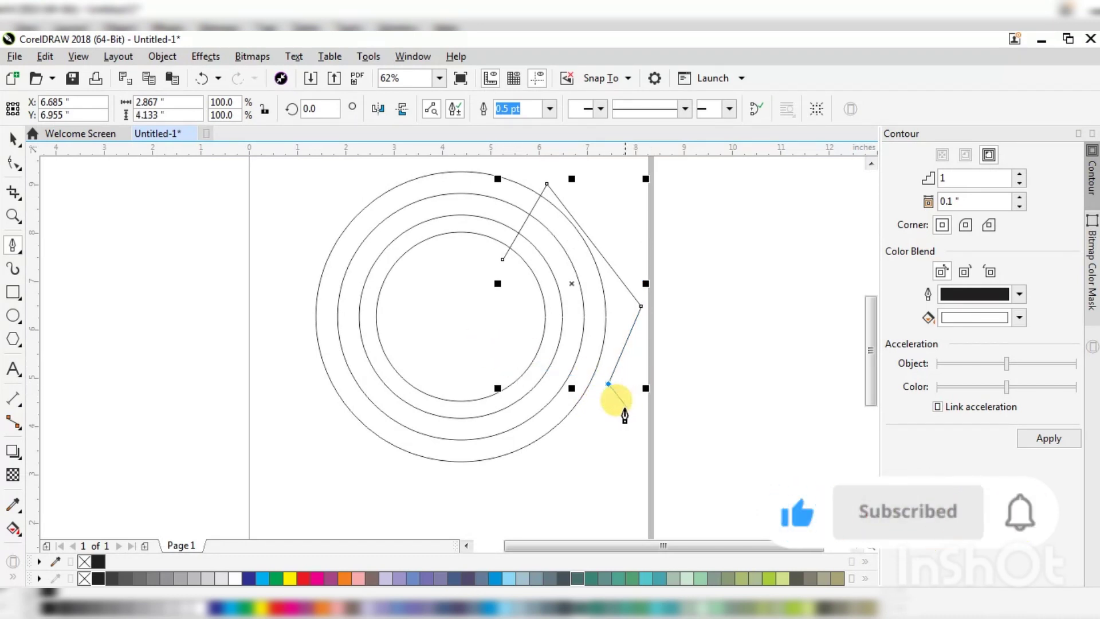
scroll(602, 404, "up", 2)
left_click(583, 433)
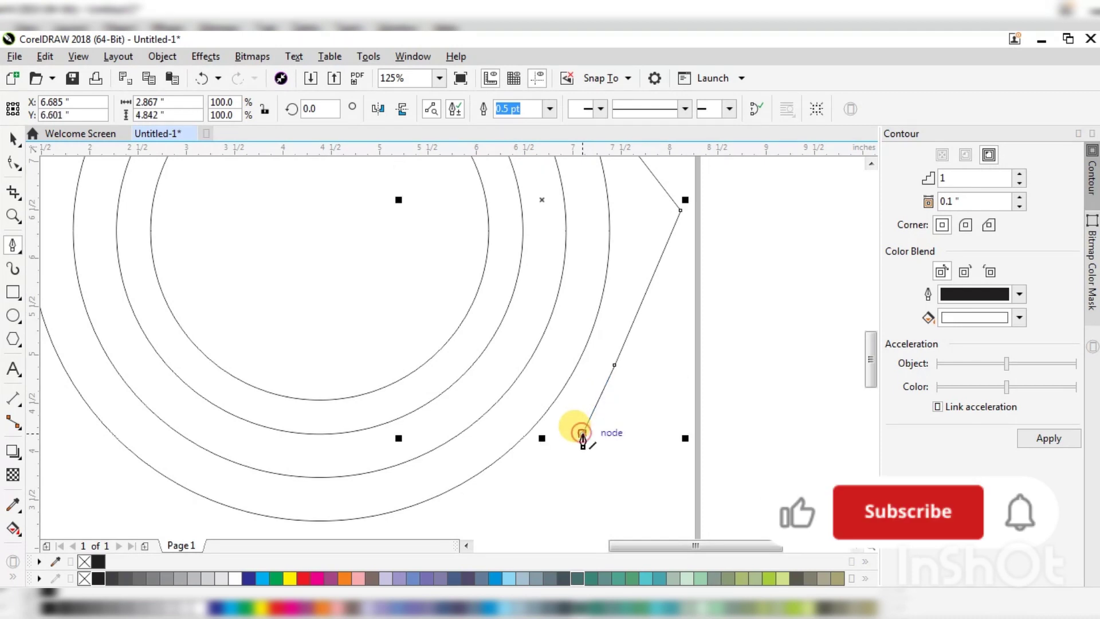
left_click(425, 334)
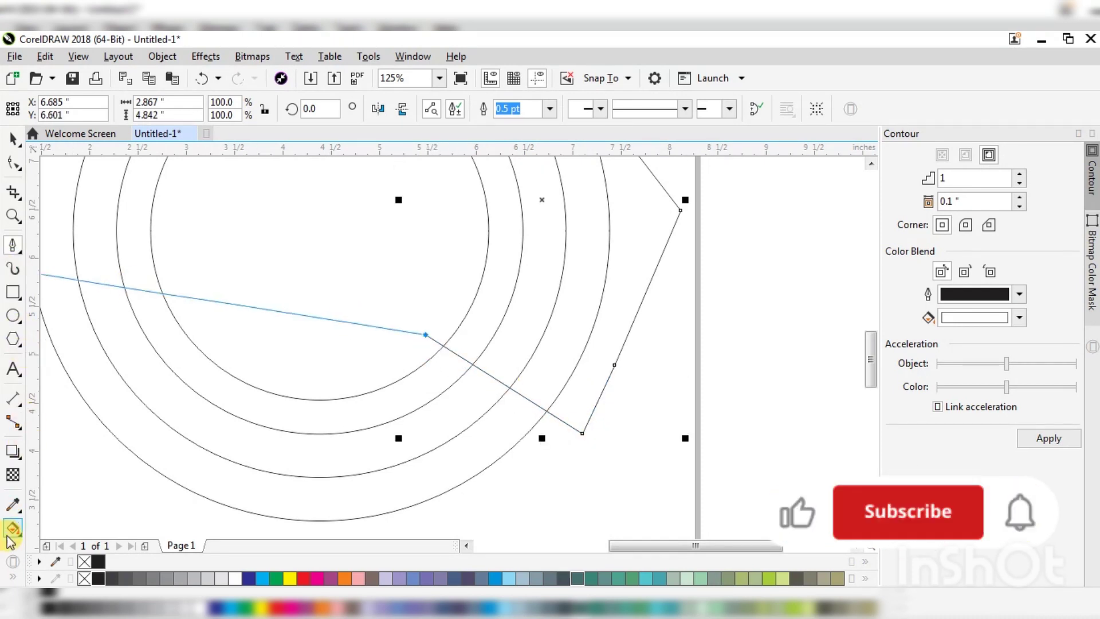
Try to fill the three ring bands on the left side of the polyline in slate blue with Smart Fill
left_click(40, 569)
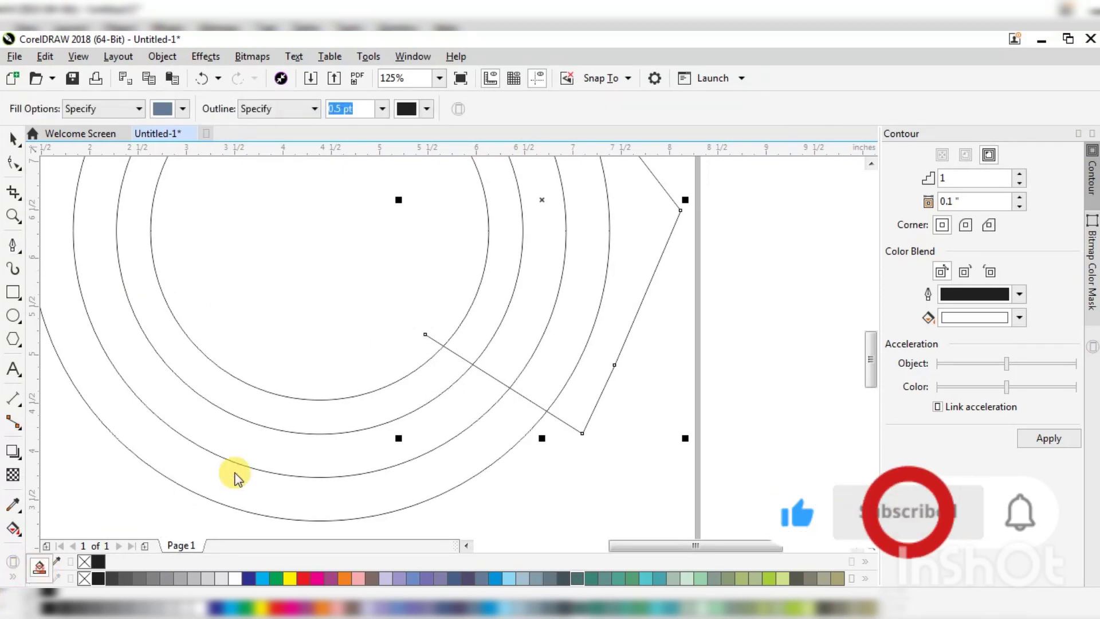
left_click(279, 494)
left_click(279, 494)
left_click(287, 445)
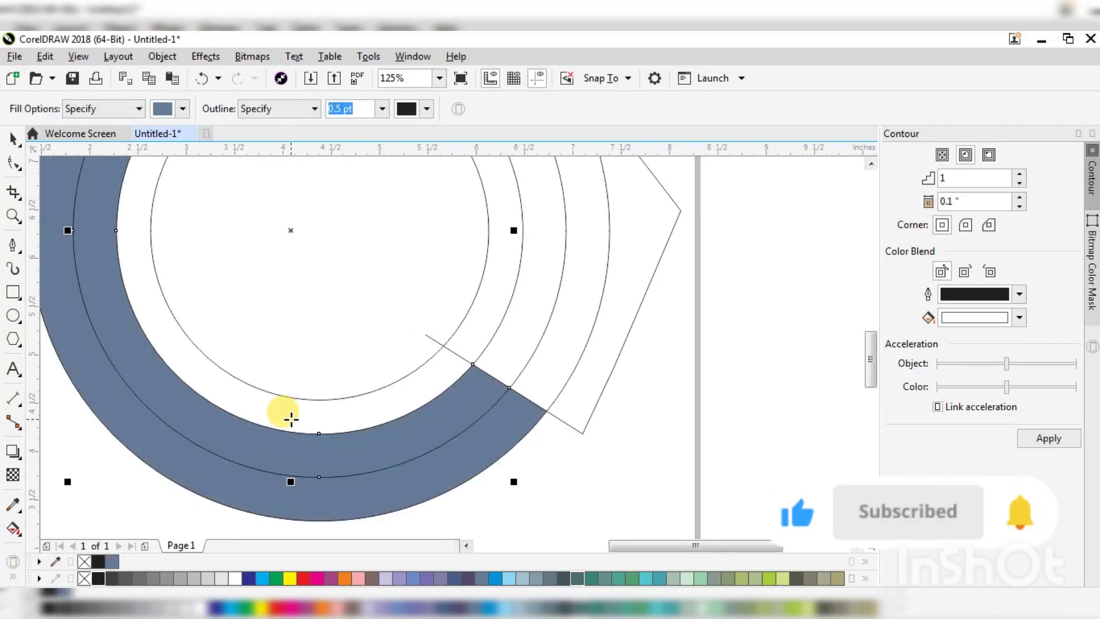
left_click(287, 417)
scroll(290, 418, "down", 2)
Undo the slate blue fills of the three ring bands
left_click(14, 138)
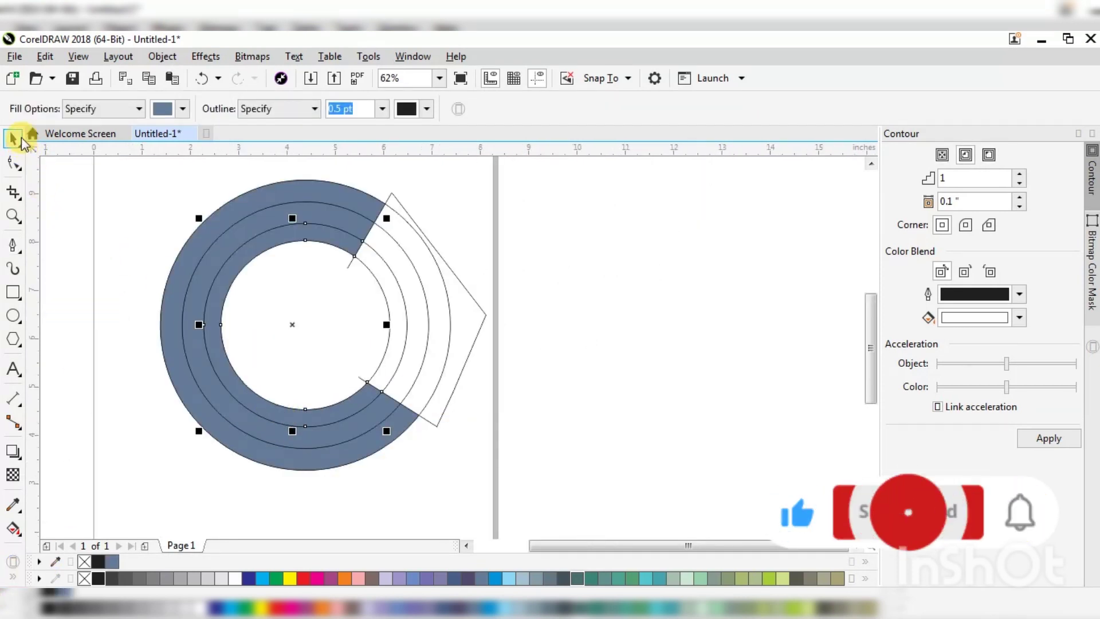
left_click(13, 315)
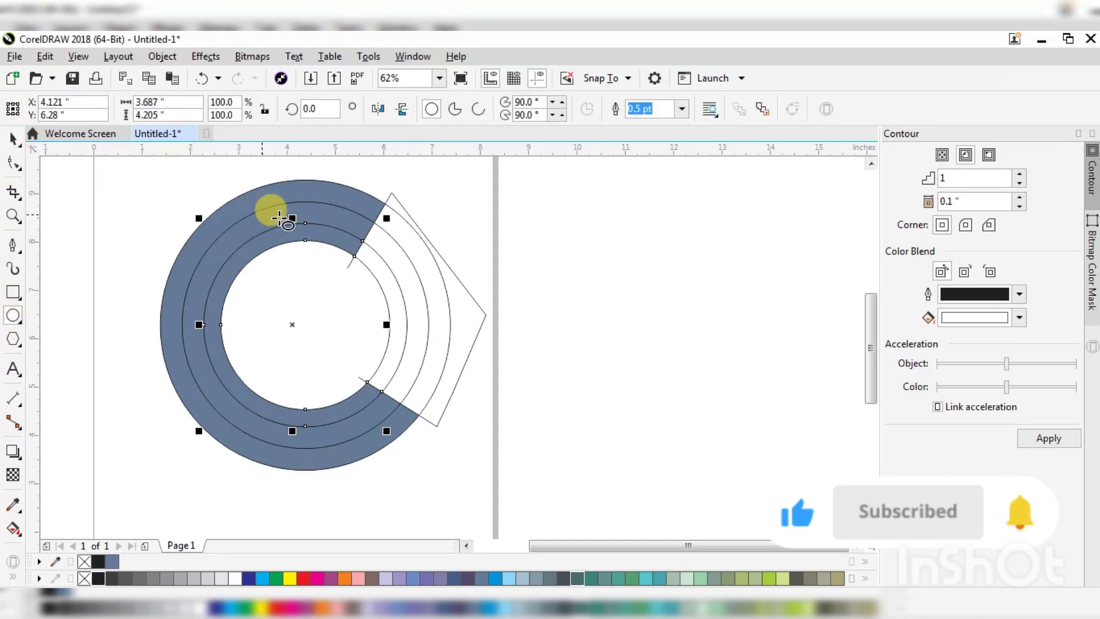
scroll(383, 210, "up", 2)
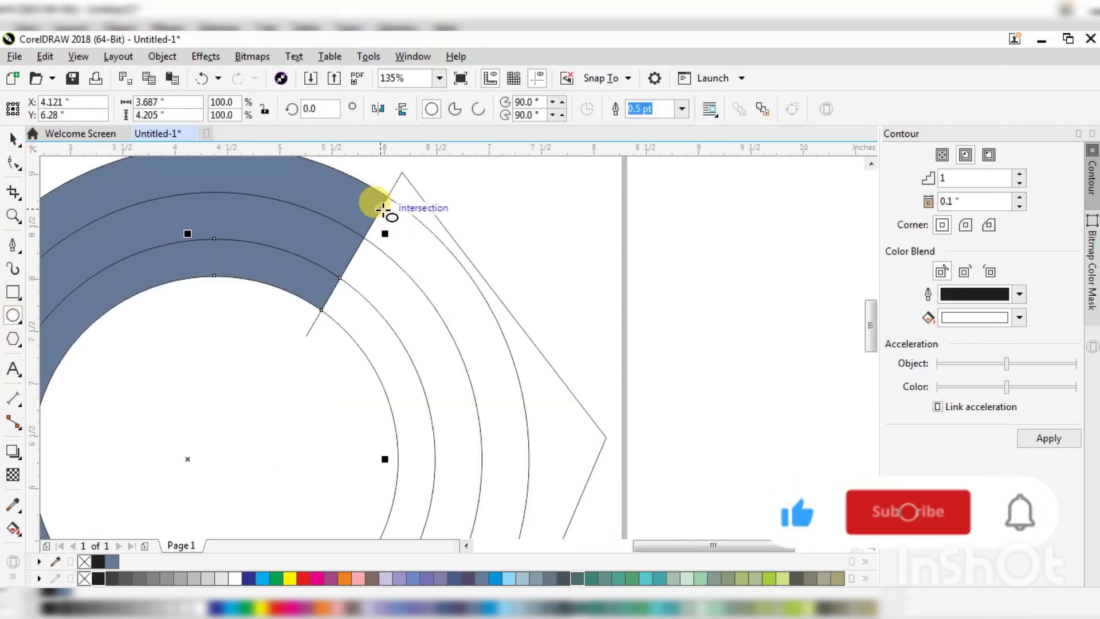
left_click(199, 78)
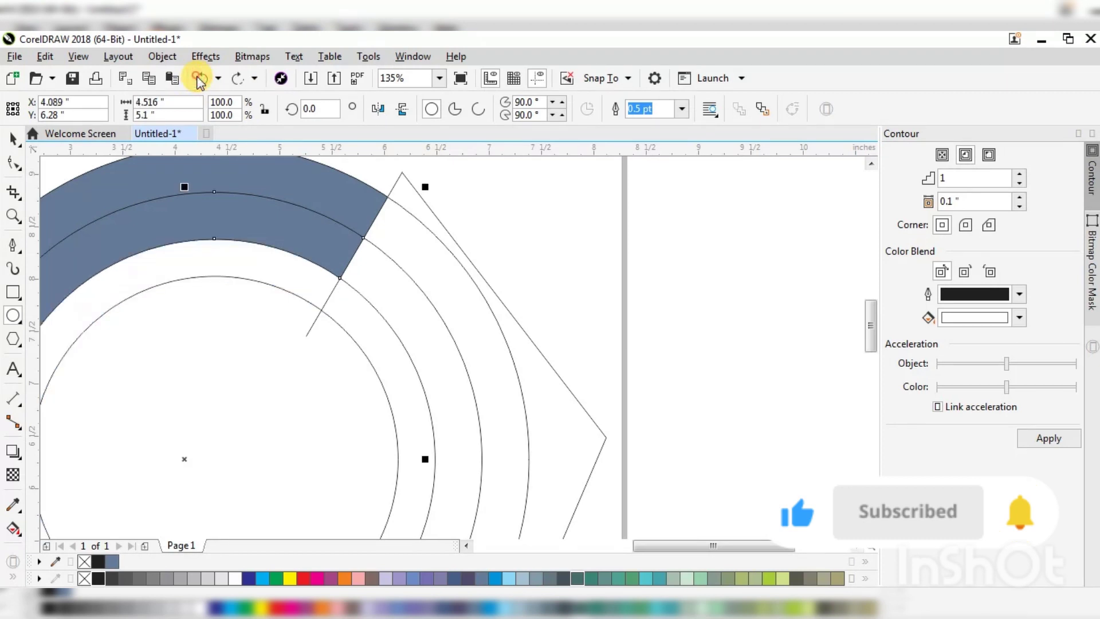
left_click(198, 78)
left_click(199, 78)
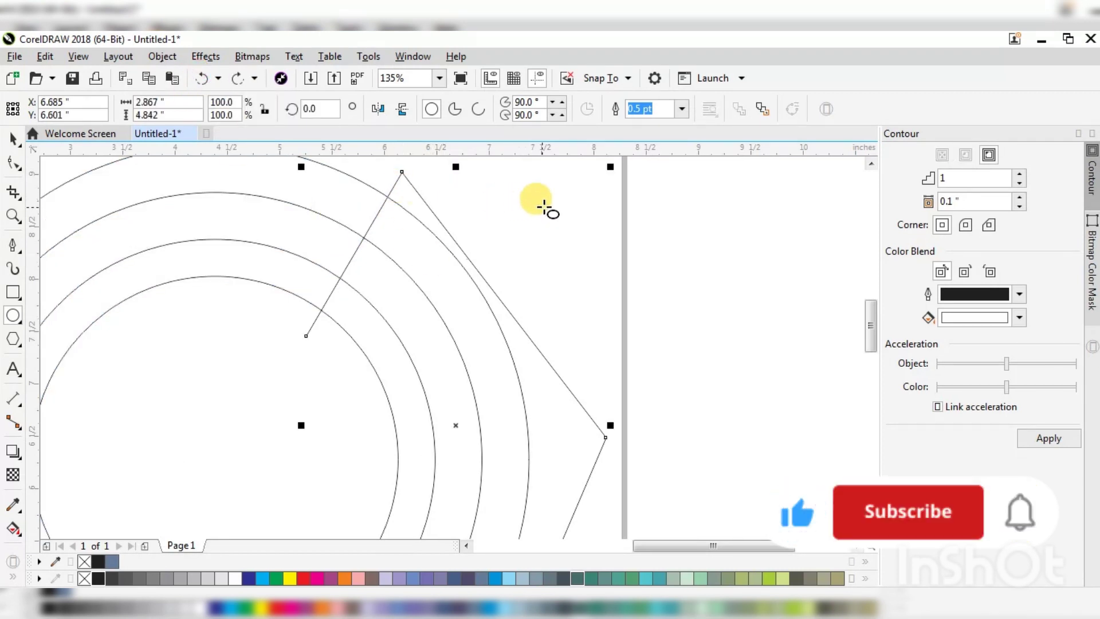
Draw an ellipse about 1.44 by 1.8 inches beside the rings and move it over the polyline's upper cut segment
left_click_drag(541, 202, 699, 398)
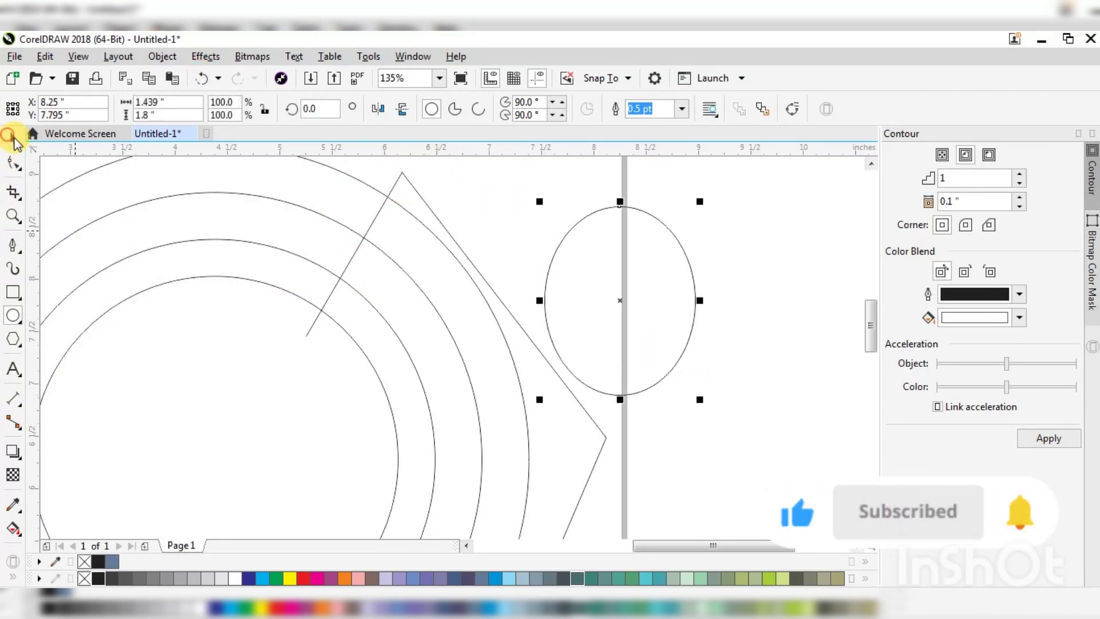
left_click_drag(662, 278, 400, 267)
left_click(399, 267)
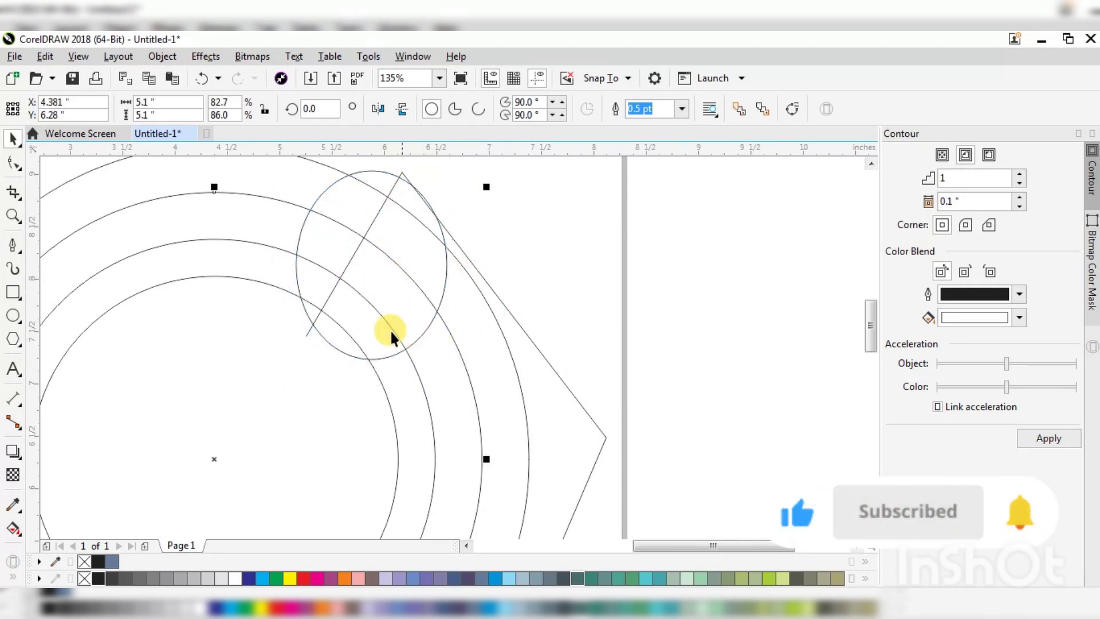
left_click(335, 359)
left_click(338, 347)
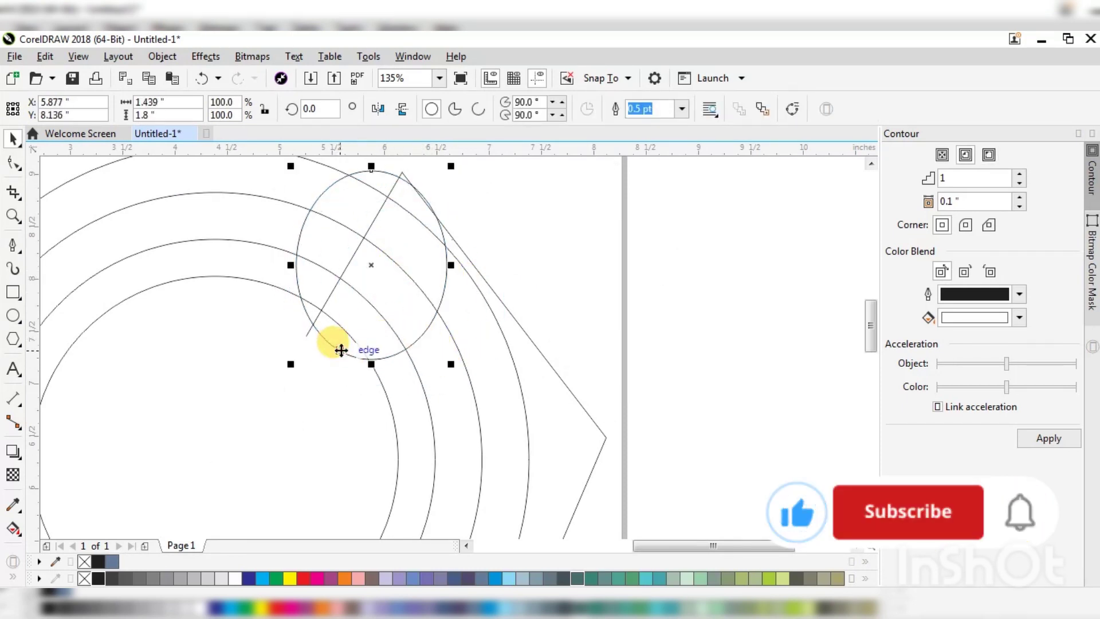
left_click(340, 348)
left_click(356, 353)
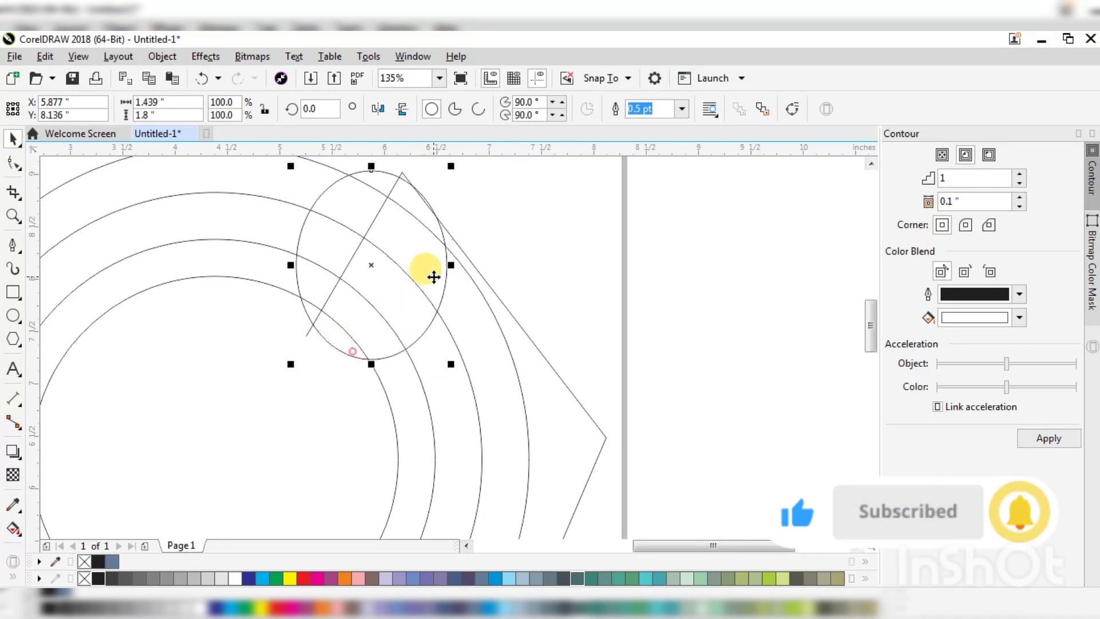
Narrow the ellipse to about 1.02 inches wide
left_click_drag(433, 270, 403, 265)
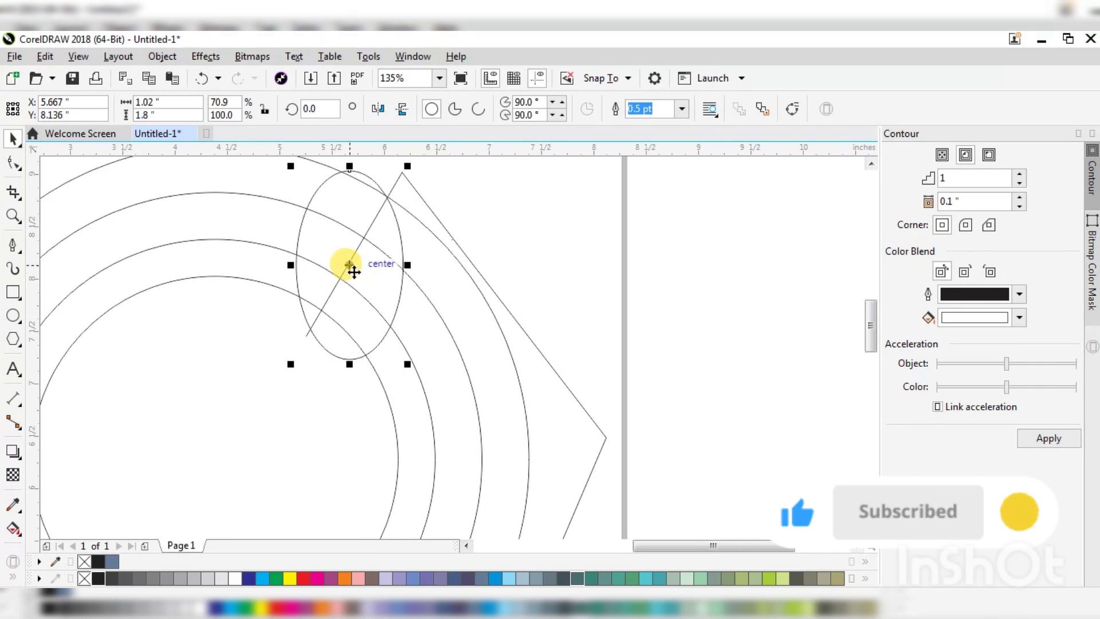
left_click_drag(417, 372, 327, 344)
key("ctrl+z")
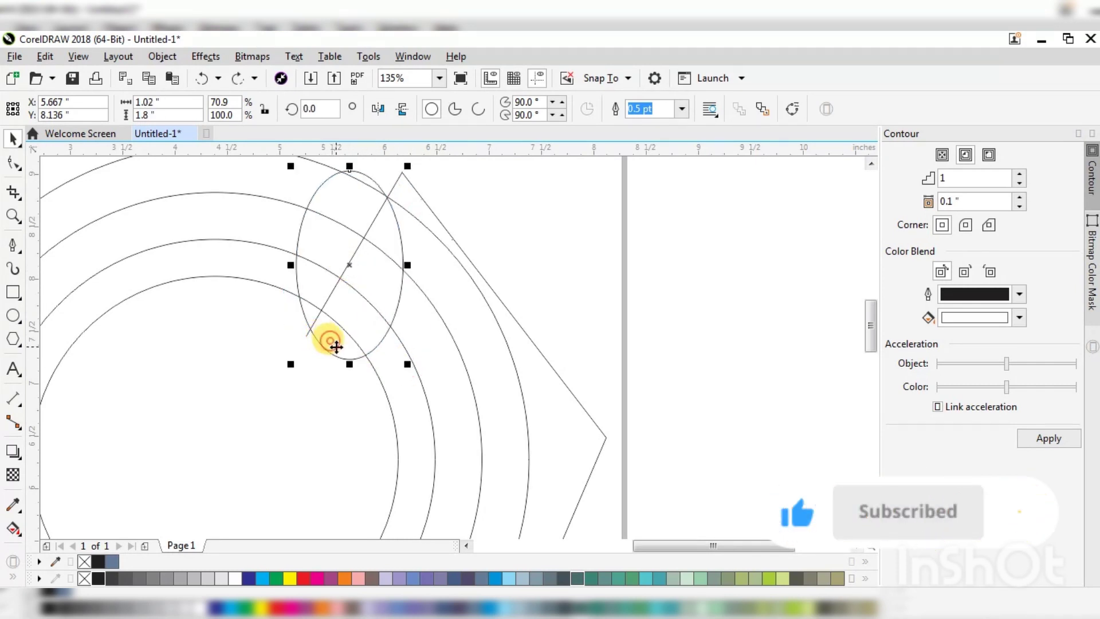
Move the ellipse to the top of the rings and scale it to about 0.73 by 1.29 inches to span the bands
scroll(336, 346, "down", 2)
left_click_drag(285, 314, 264, 311)
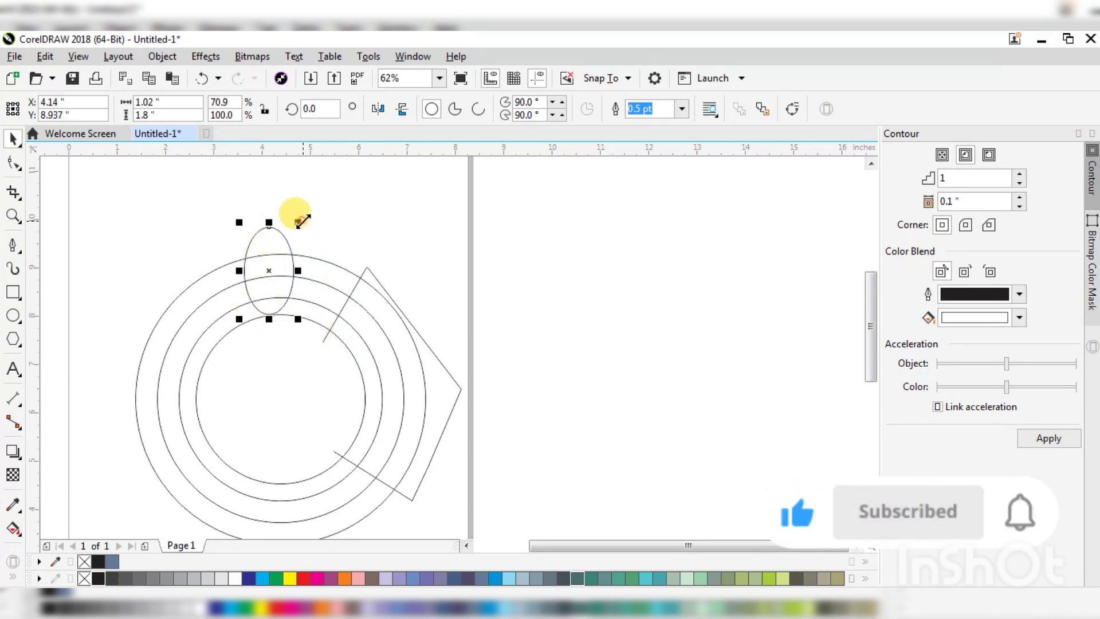
left_click_drag(298, 222, 303, 244)
scroll(289, 270, "up", 2)
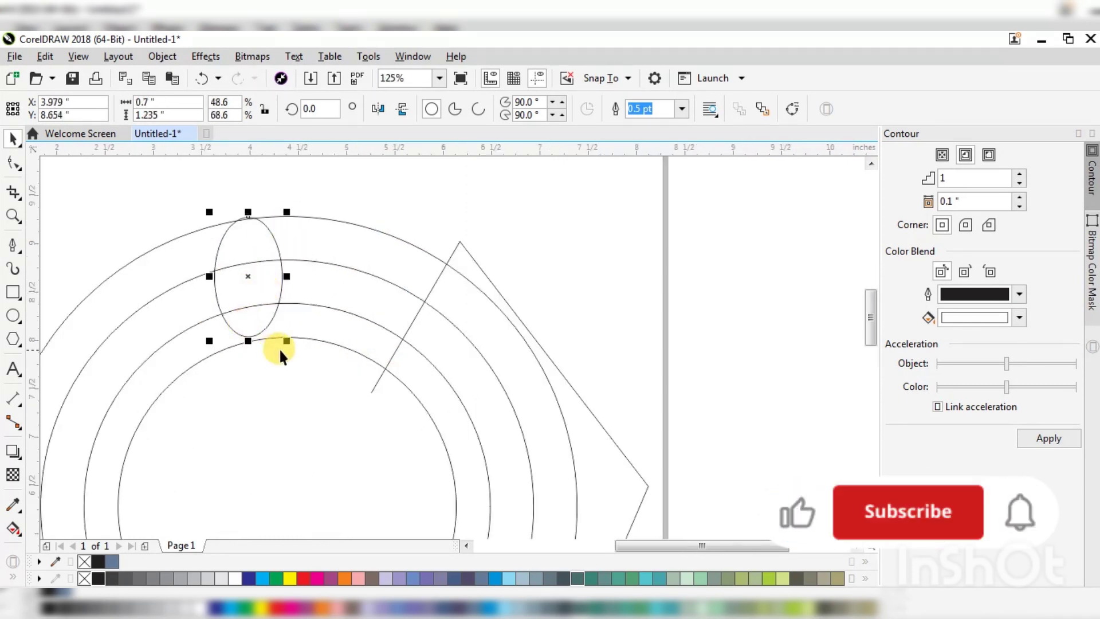
mouse_move(285, 346)
left_mouse_down()
mouse_move(294, 357)
mouse_move(283, 347)
left_mouse_up()
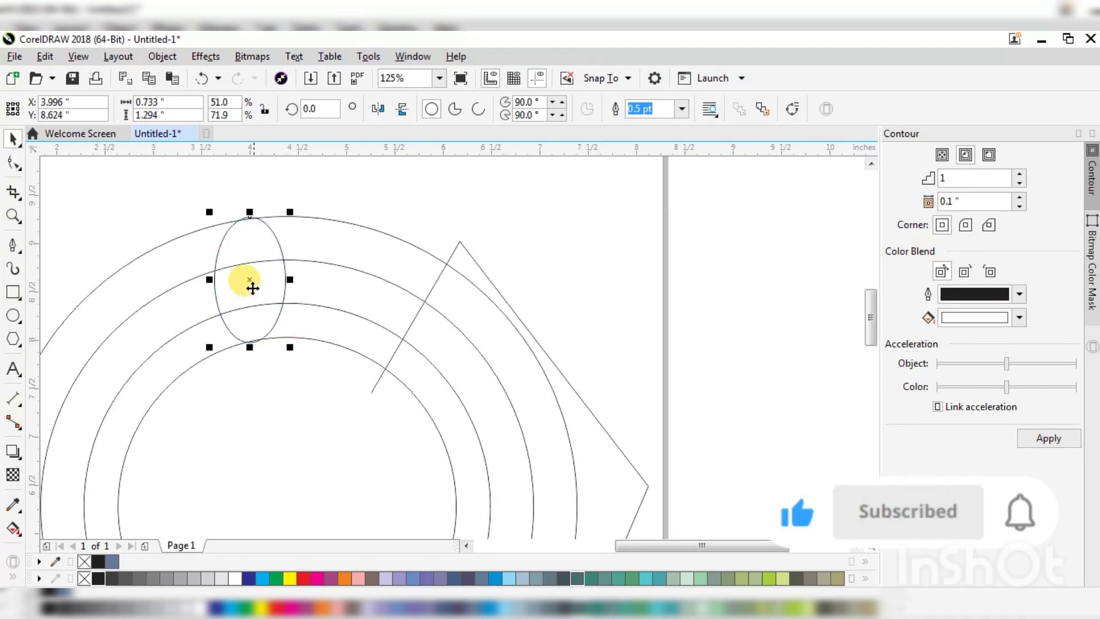
Center the ellipse on the polyline's upper cut segment and rotate it to about 337 degrees to align with the segment
left_click_drag(252, 285, 414, 312)
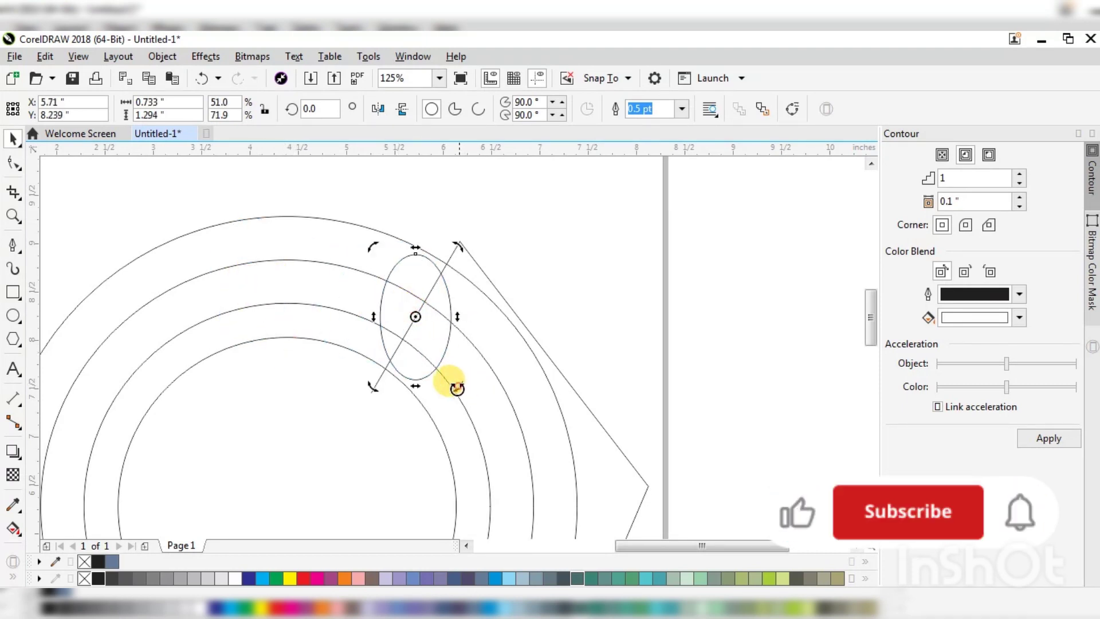
left_click_drag(457, 384, 426, 404)
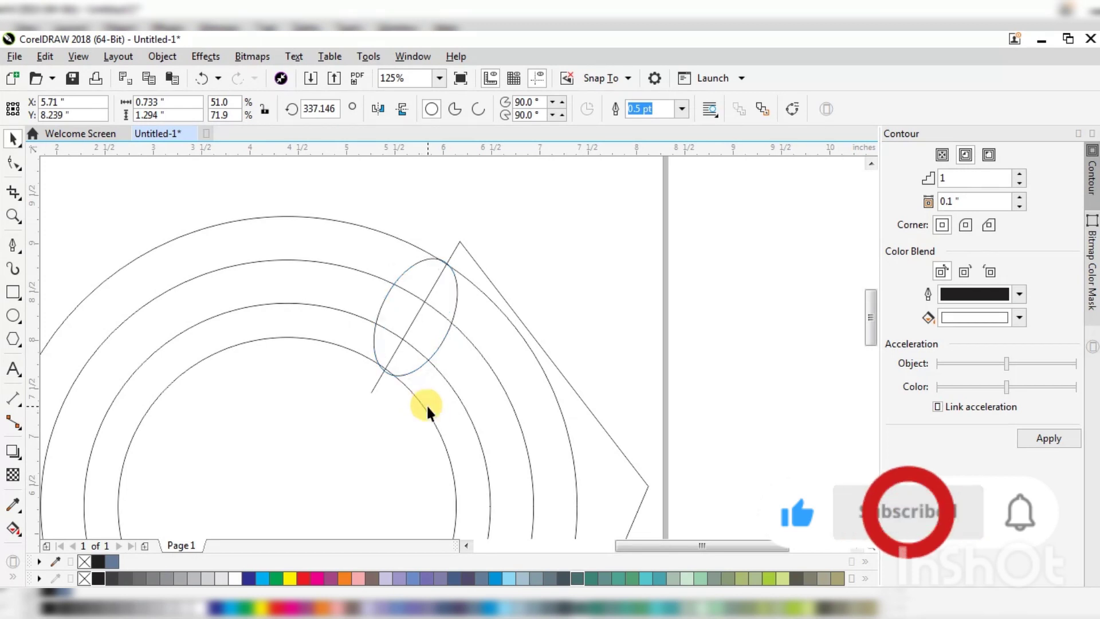
Rotate the ellipse to about 335 degrees and move it against the outer side of the upper cut segment
left_click(417, 315)
left_click(422, 314)
scroll(425, 323, "up", 2)
scroll(425, 323, "up", 1)
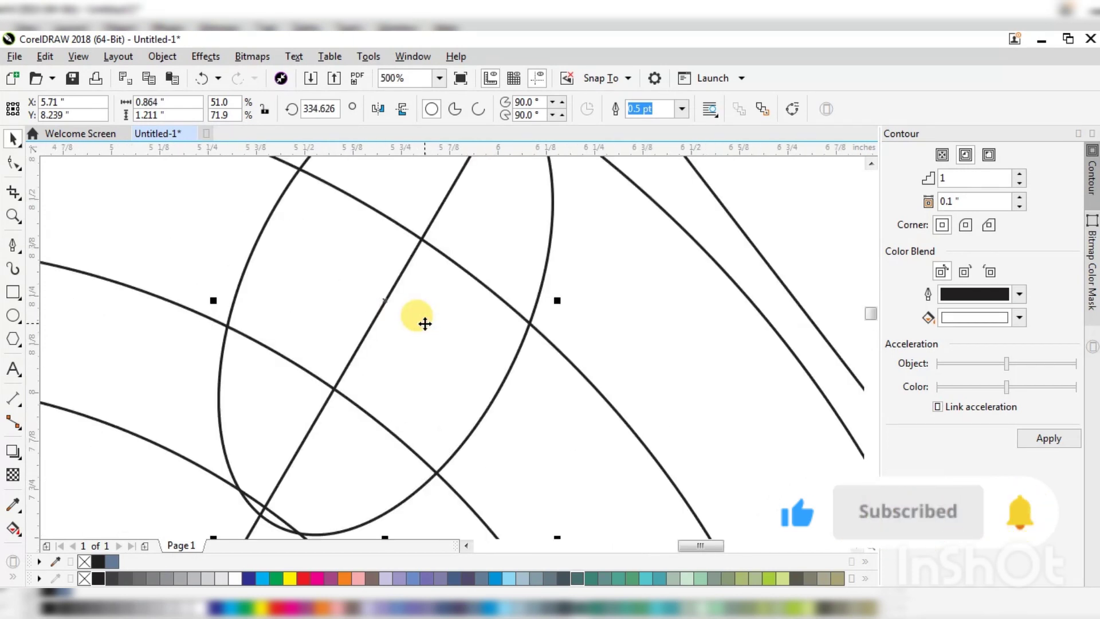
scroll(422, 319, "down", 3)
left_click_drag(425, 319, 445, 334)
scroll(433, 337, "up", 2)
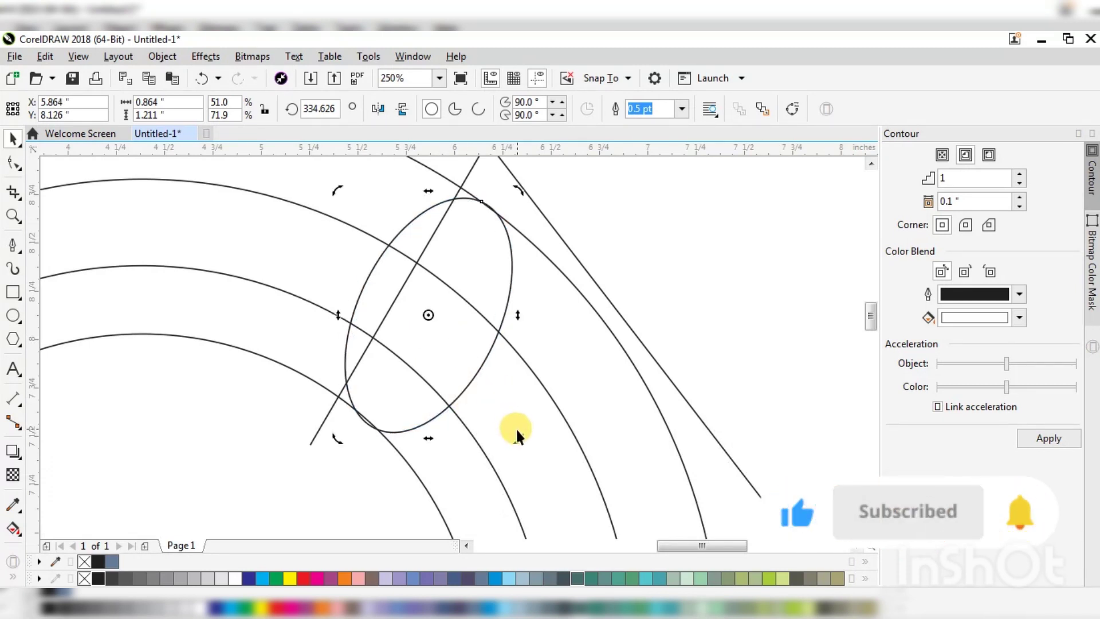
Rotate the ellipse to about 324 degrees and nudge it slightly farther from the upper cut segment
left_click_drag(516, 433, 493, 438)
left_click(442, 363)
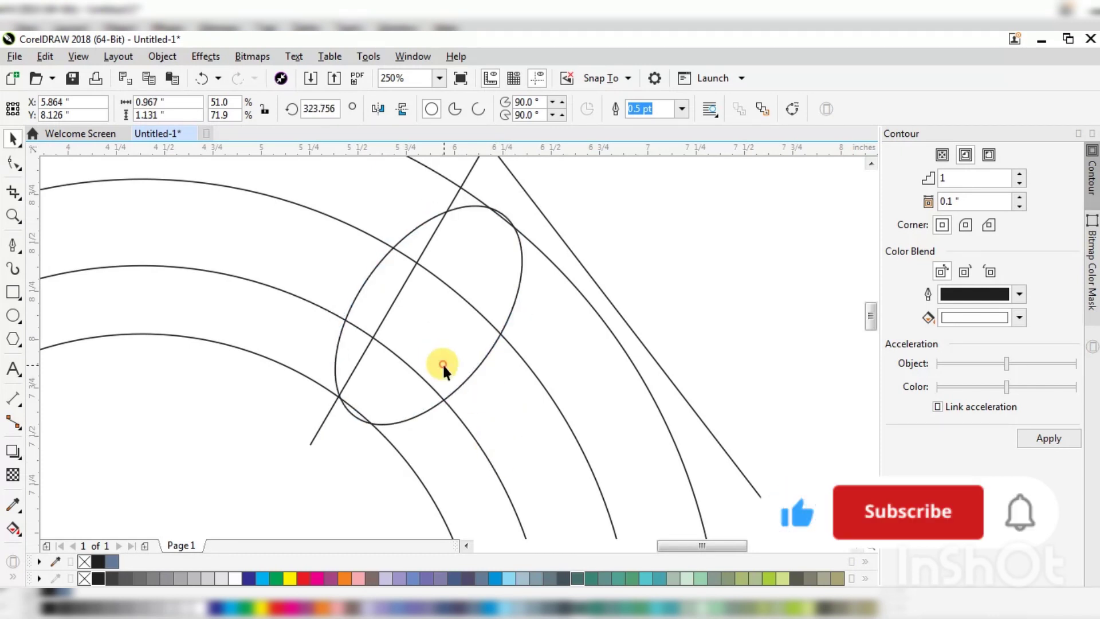
left_click(427, 315)
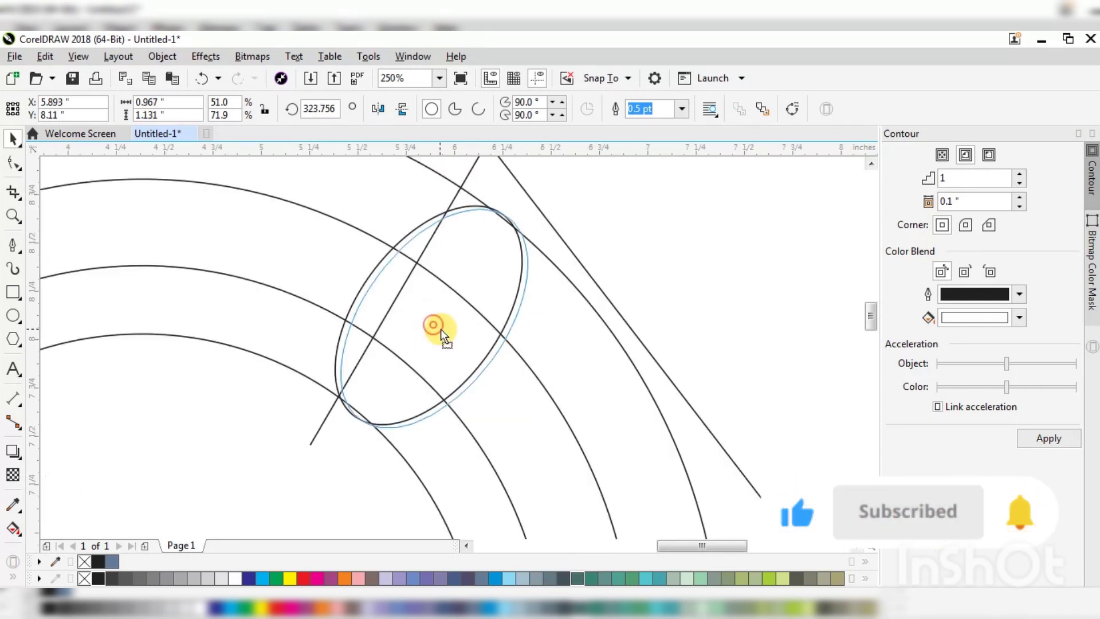
left_click_drag(441, 330, 448, 334)
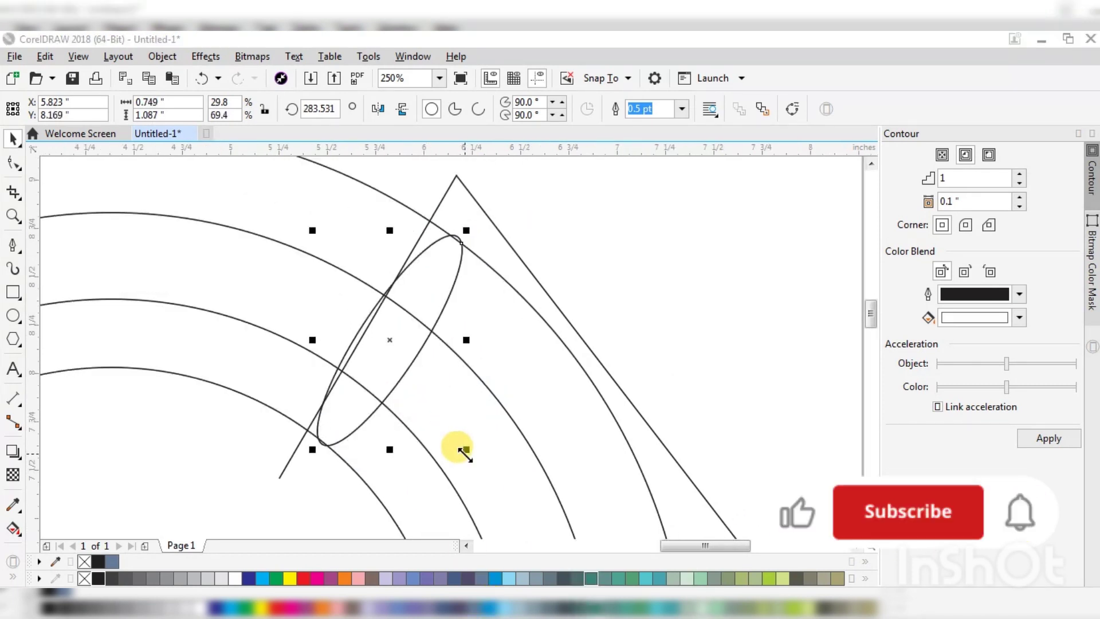
Make a centered scaled-down copy, about 0.24 by 0.35 inches, inside the narrow tilted ellipse
left_click_drag(462, 451, 414, 432)
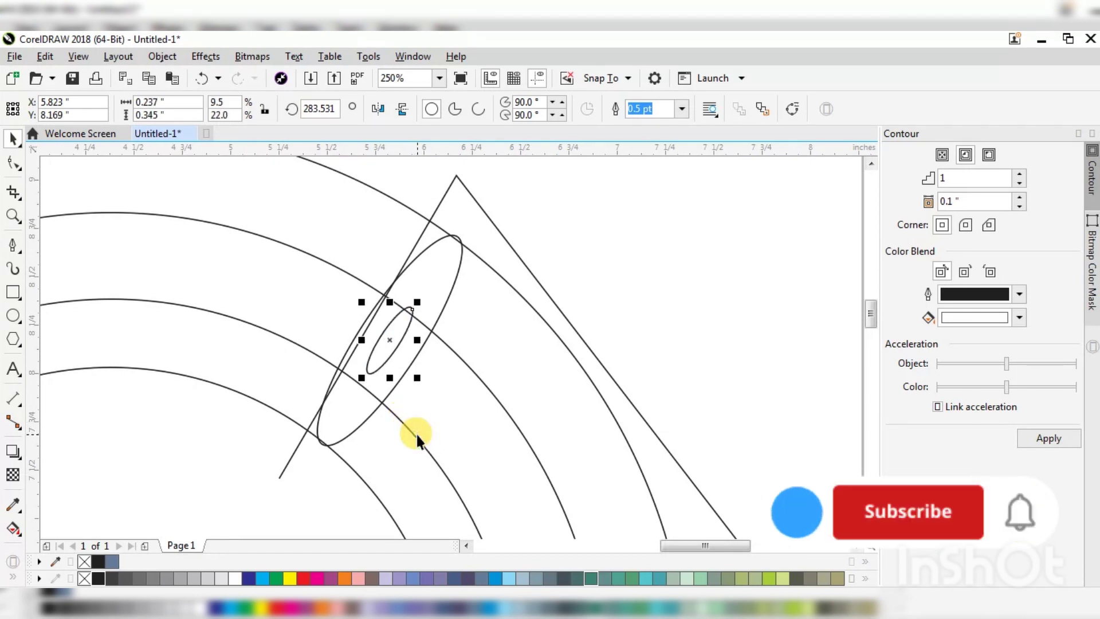
scroll(500, 209, "down", 4)
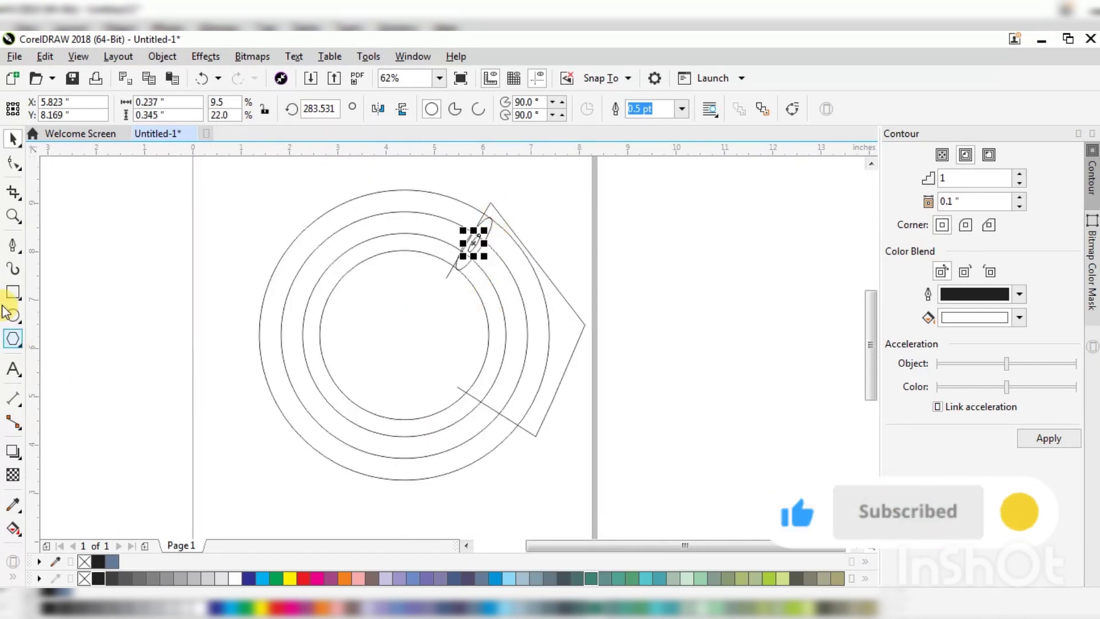
Draw a two-segment Pen line from the inner circle's lower cut intersection to a peak between the bands and down to the outer circle's cut intersection
left_click(12, 245)
scroll(449, 389, "up", 4)
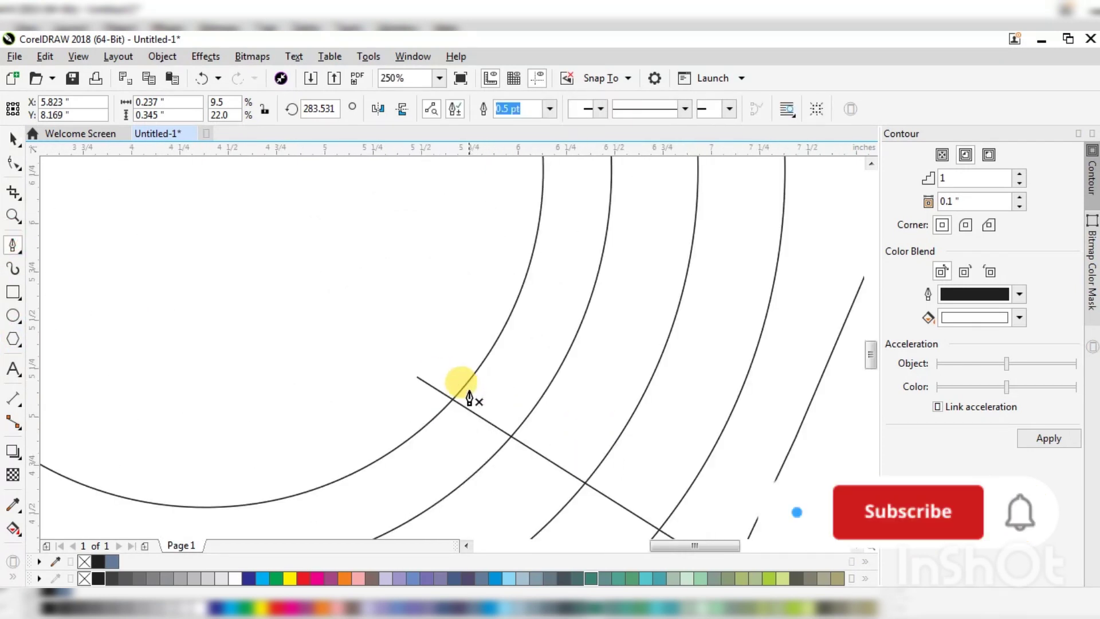
scroll(450, 394, "up", 2)
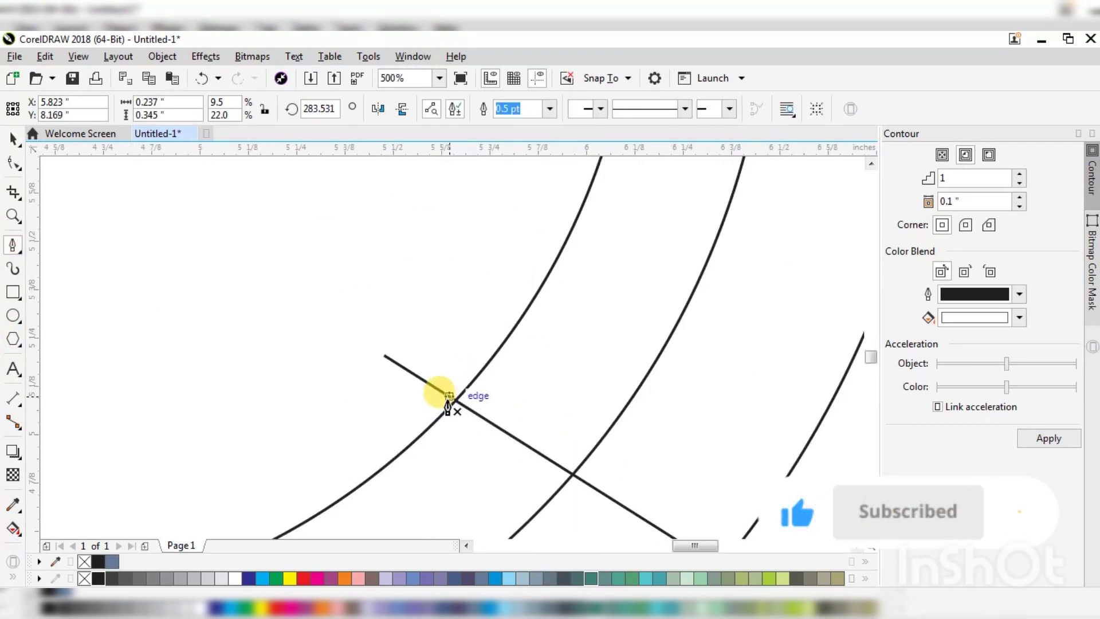
scroll(448, 408, "up", 2)
left_click(444, 403)
scroll(378, 424, "down", 4)
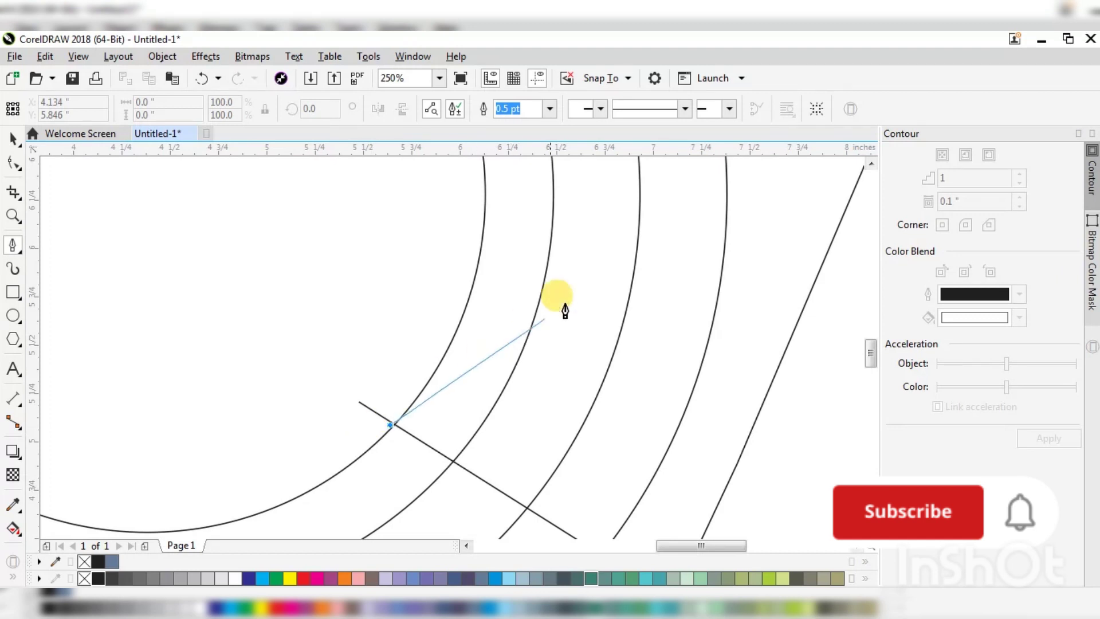
scroll(630, 246, "down", 2)
scroll(589, 275, "up", 2)
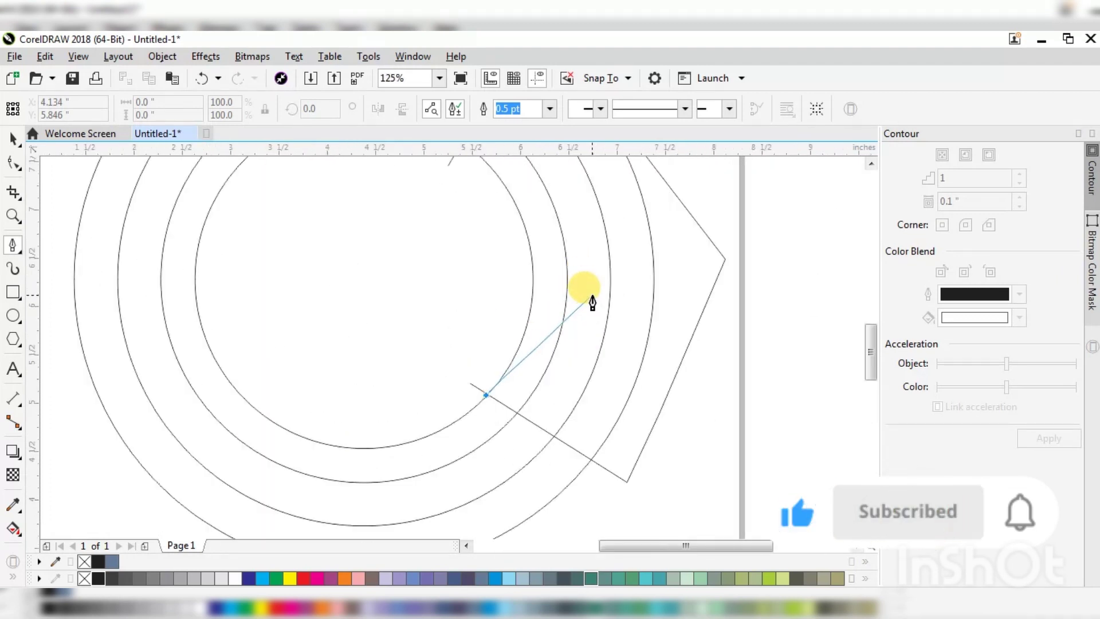
scroll(592, 299, "up", 2)
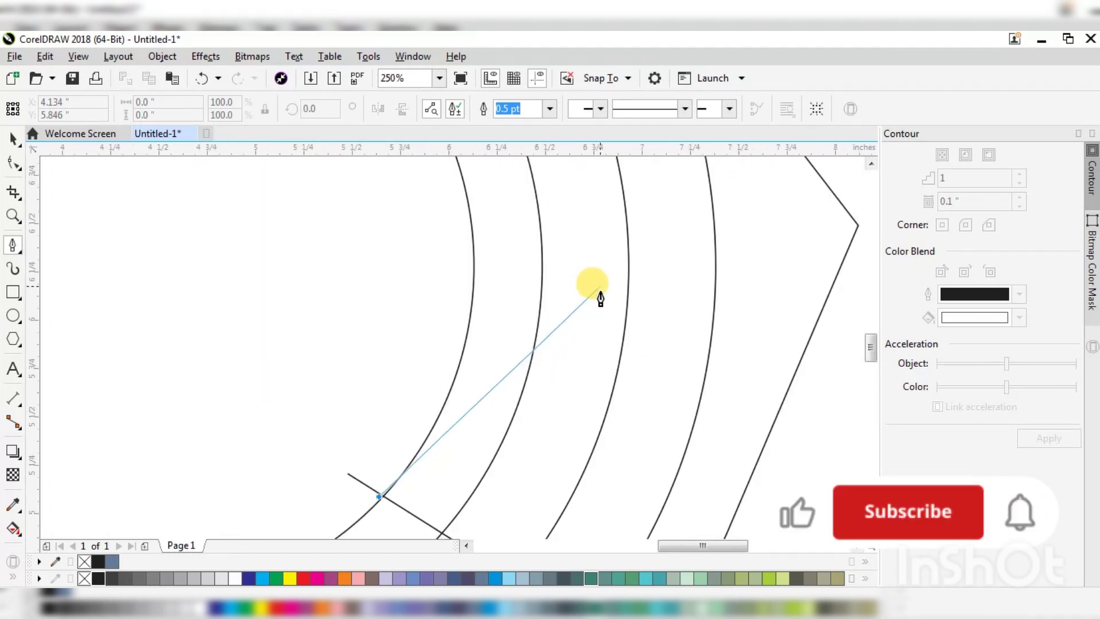
left_click(601, 295)
scroll(667, 255, "down", 2)
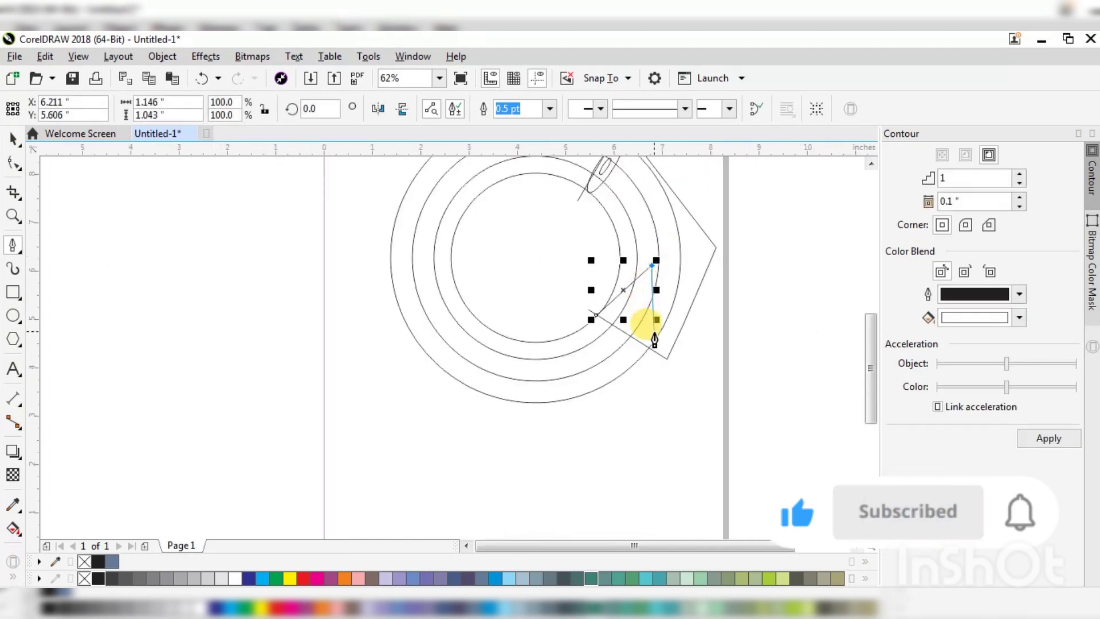
scroll(654, 334, "up", 2)
scroll(632, 409, "up", 1)
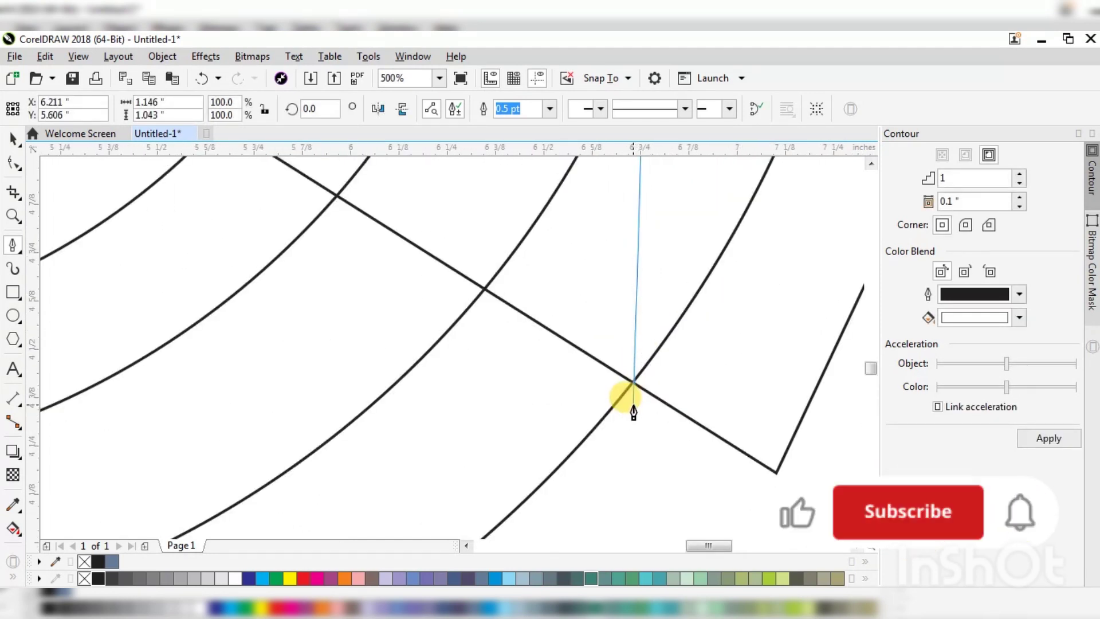
double_click(633, 406)
scroll(596, 421, "down", 3)
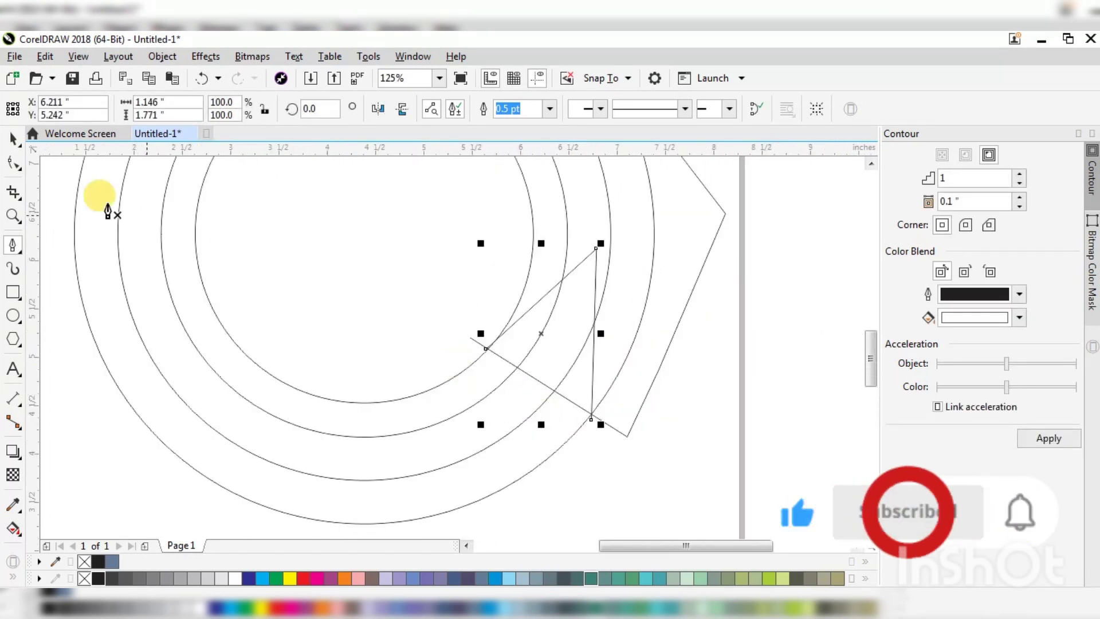
Move the peak node of the two-segment line outward into the outermost band, making the line about 1.39 by 1.78 inches
left_click(13, 161)
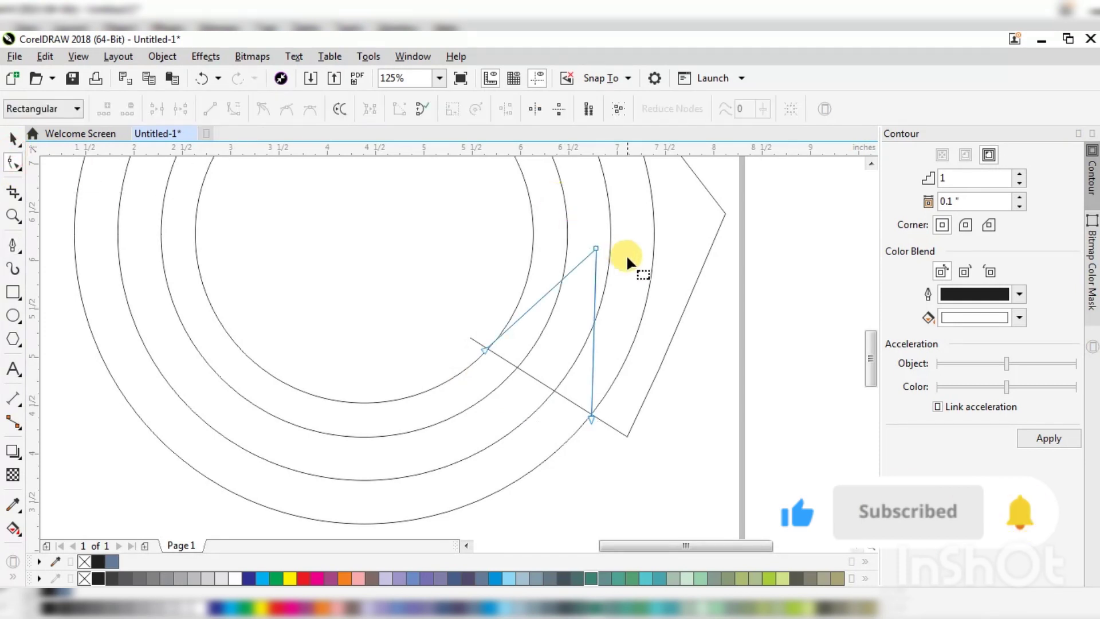
left_click_drag(596, 248, 614, 253)
scroll(613, 253, "up", 1)
scroll(614, 252, "down", 1)
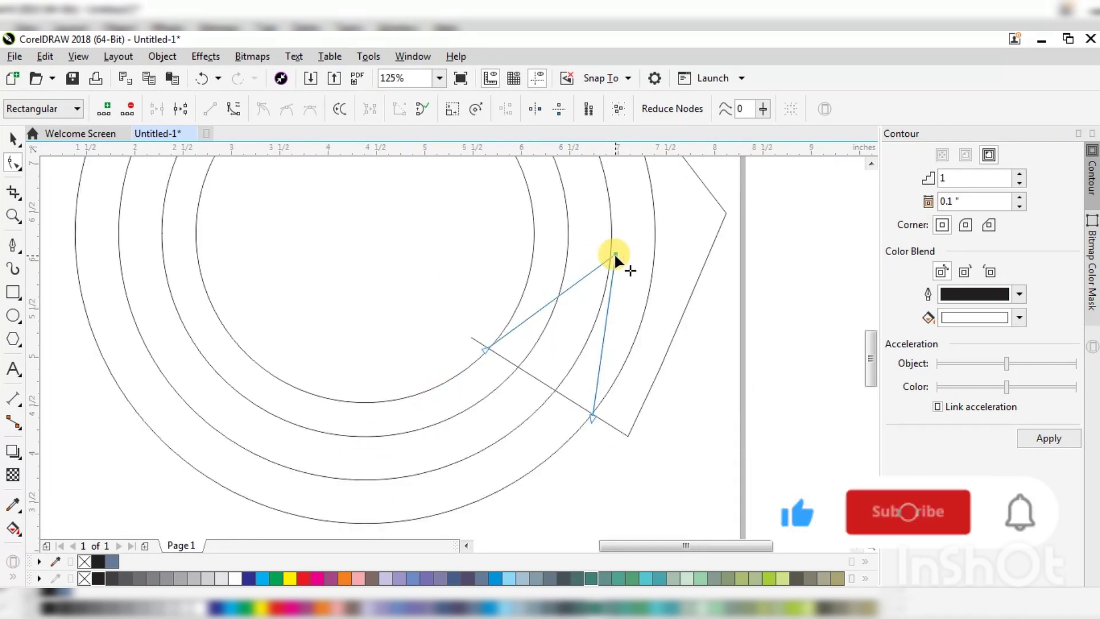
scroll(561, 395, "down", 1)
scroll(576, 348, "up", 1)
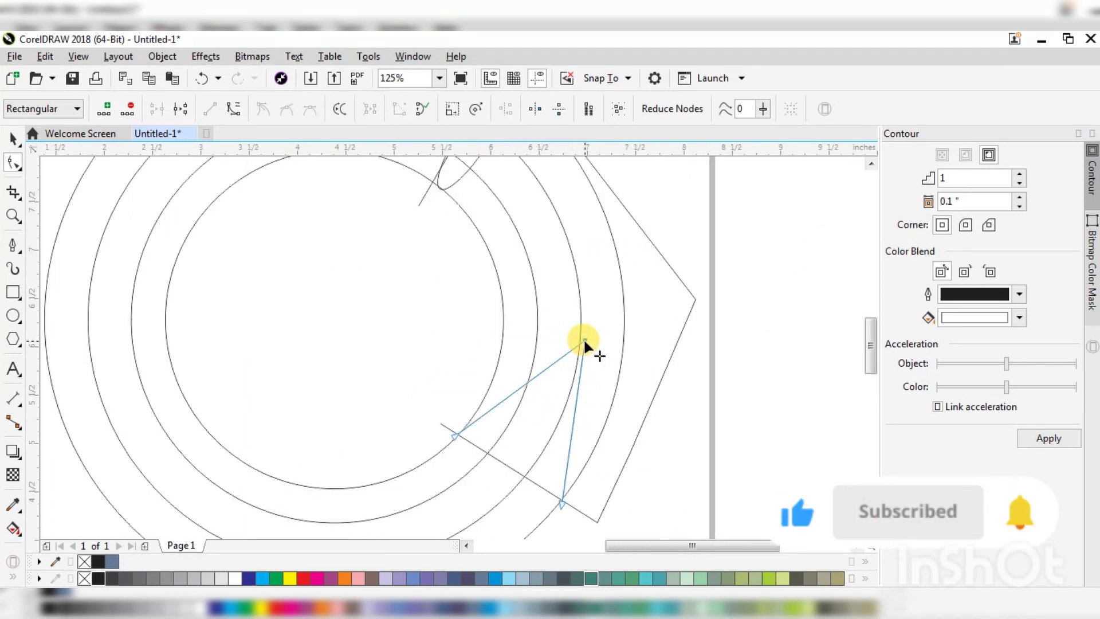
left_click_drag(584, 339, 591, 325)
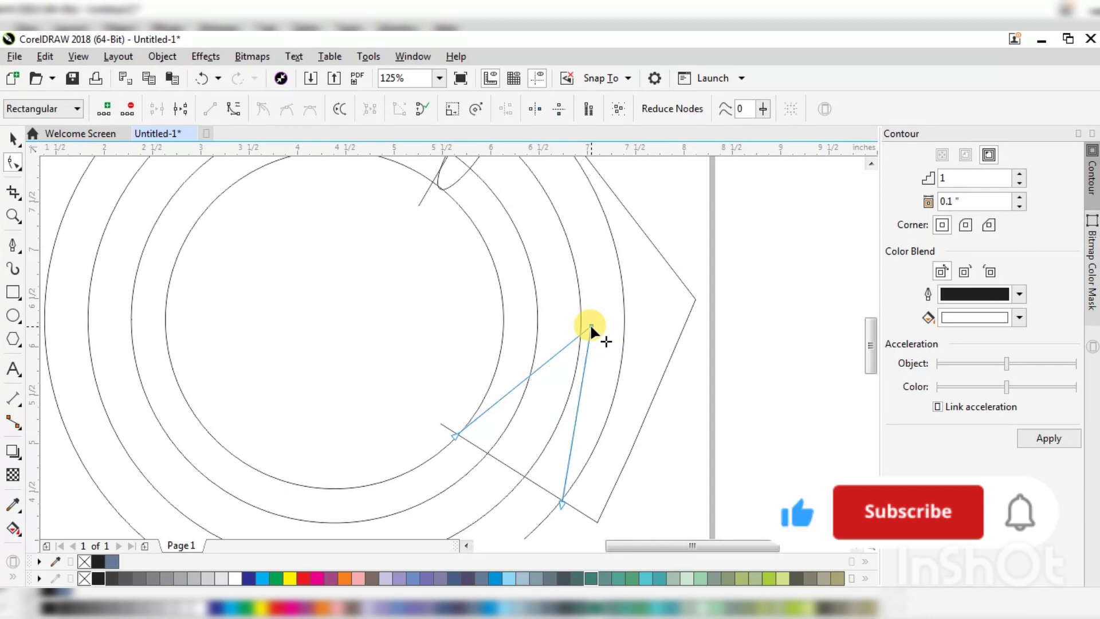
scroll(589, 323, "up", 1)
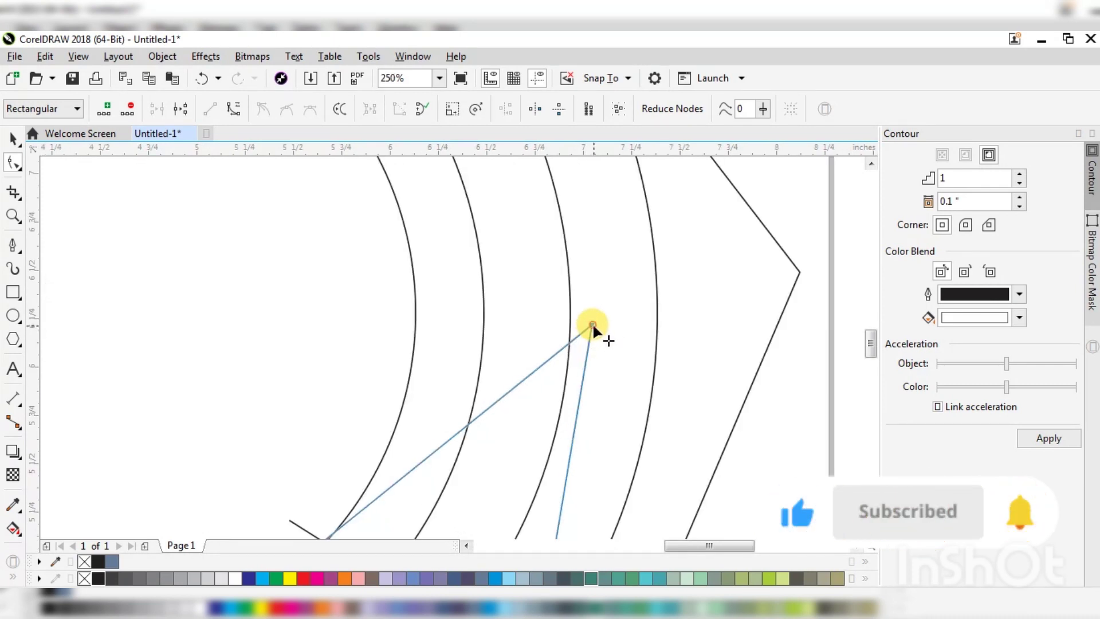
left_click_drag(592, 324, 592, 340)
scroll(593, 340, "down", 1)
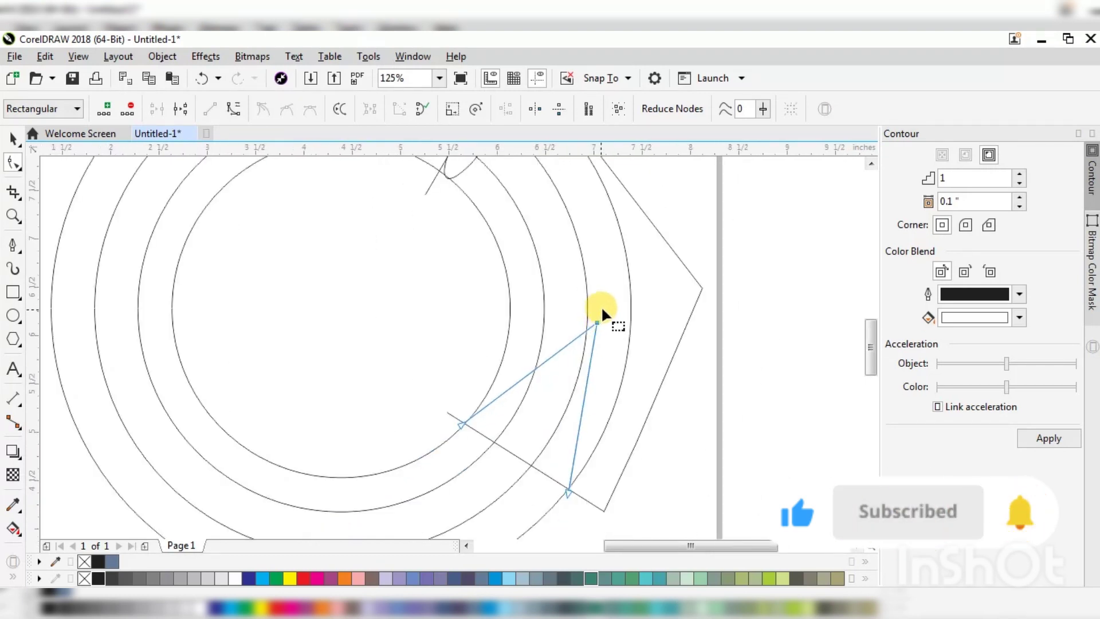
scroll(595, 324, "down", 1)
scroll(580, 332, "up", 1)
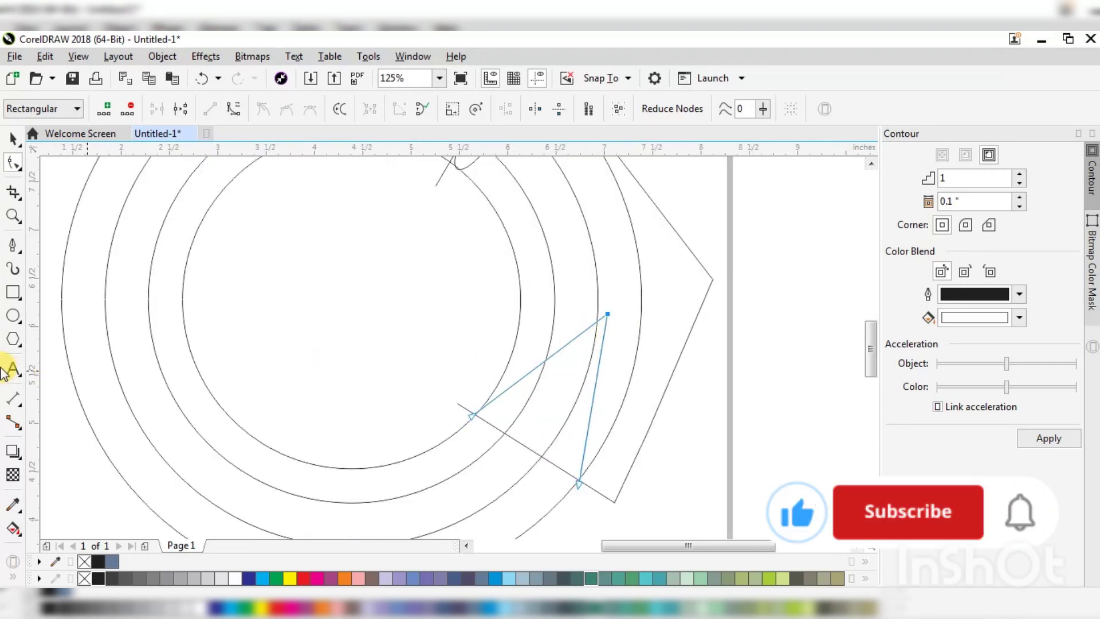
Draw an ellipse about 0.46 by 0.49 inches near the lower cut segment and move it over the innermost band
left_click(12, 315)
scroll(481, 449, "up", 1)
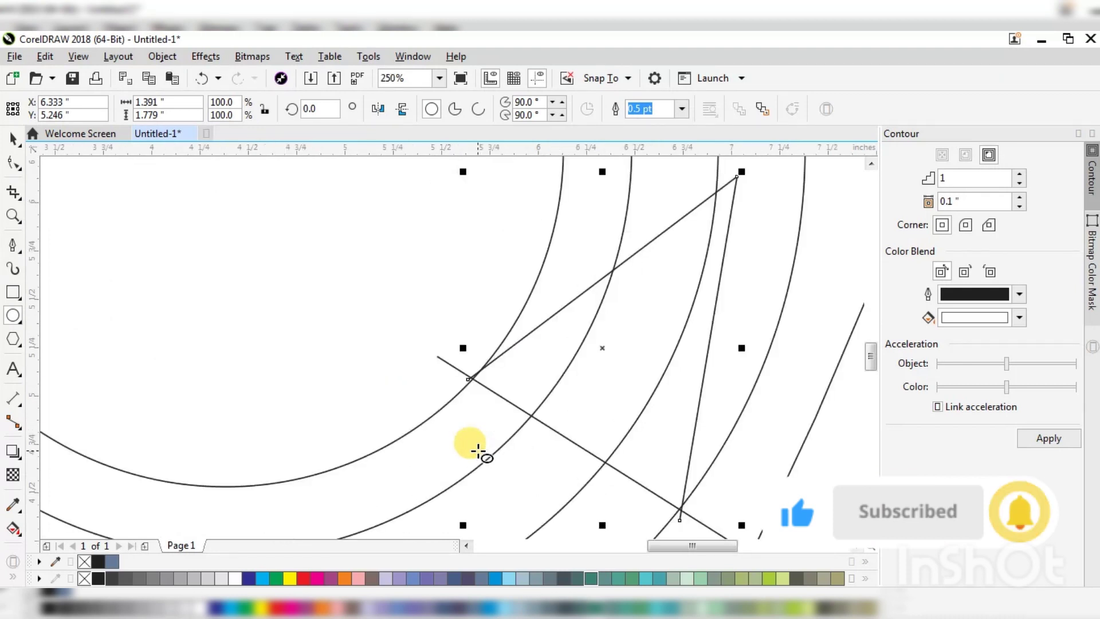
left_click_drag(389, 373, 482, 470)
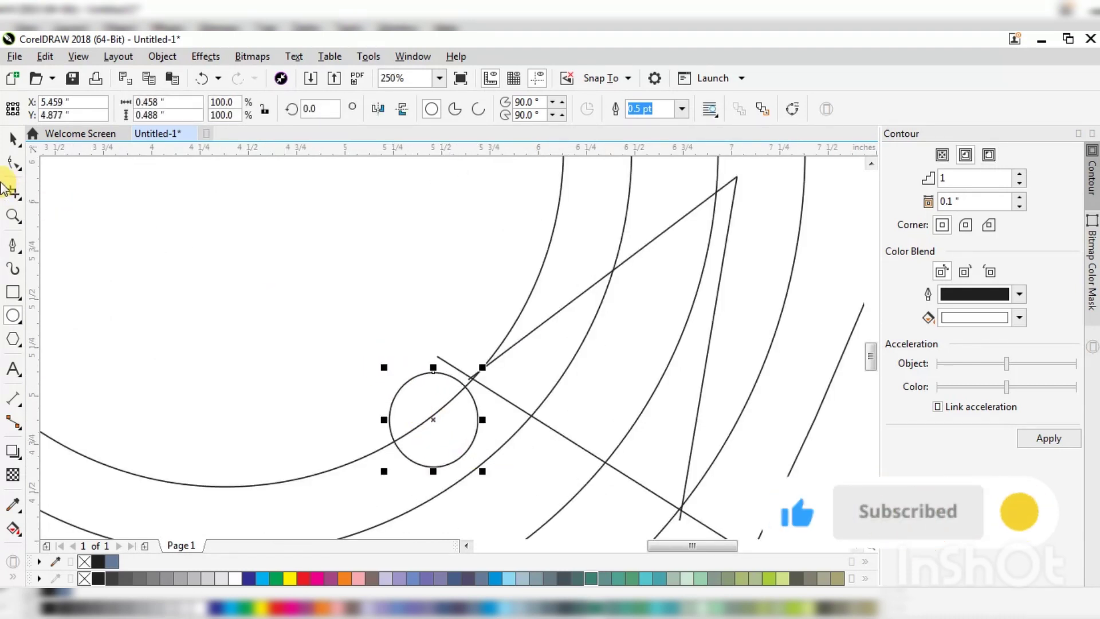
left_click(10, 140)
scroll(463, 452, "up", 2)
left_click_drag(437, 427, 508, 445)
scroll(528, 421, "down", 2)
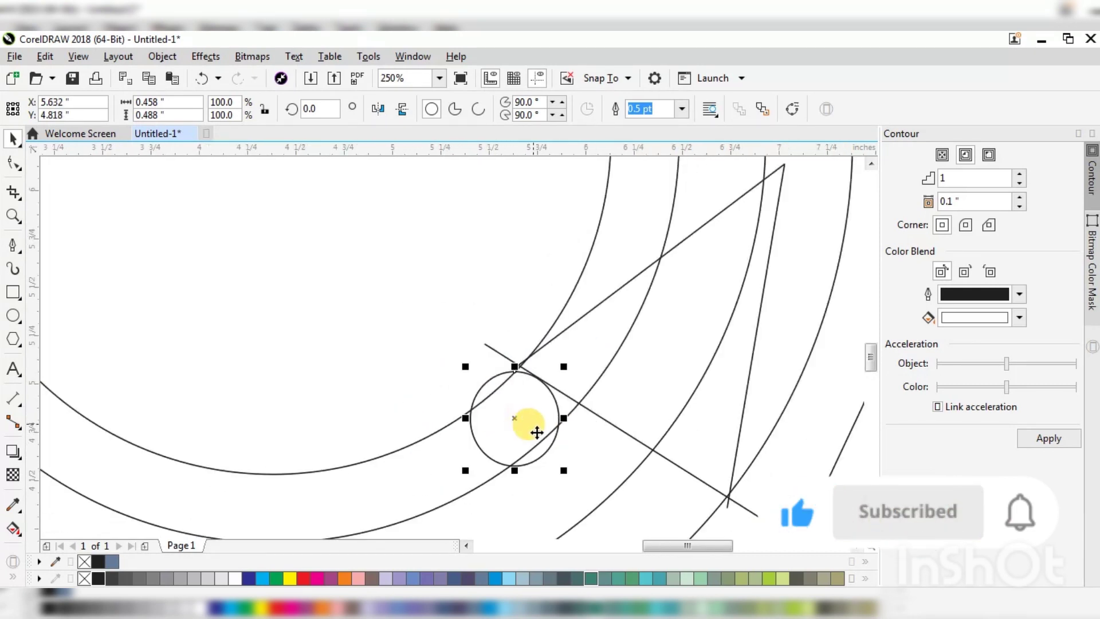
Scale the small ellipse to about 0.35 by 0.37 inches and move it against the lower cut segment within the innermost band
scroll(554, 463, "up", 2)
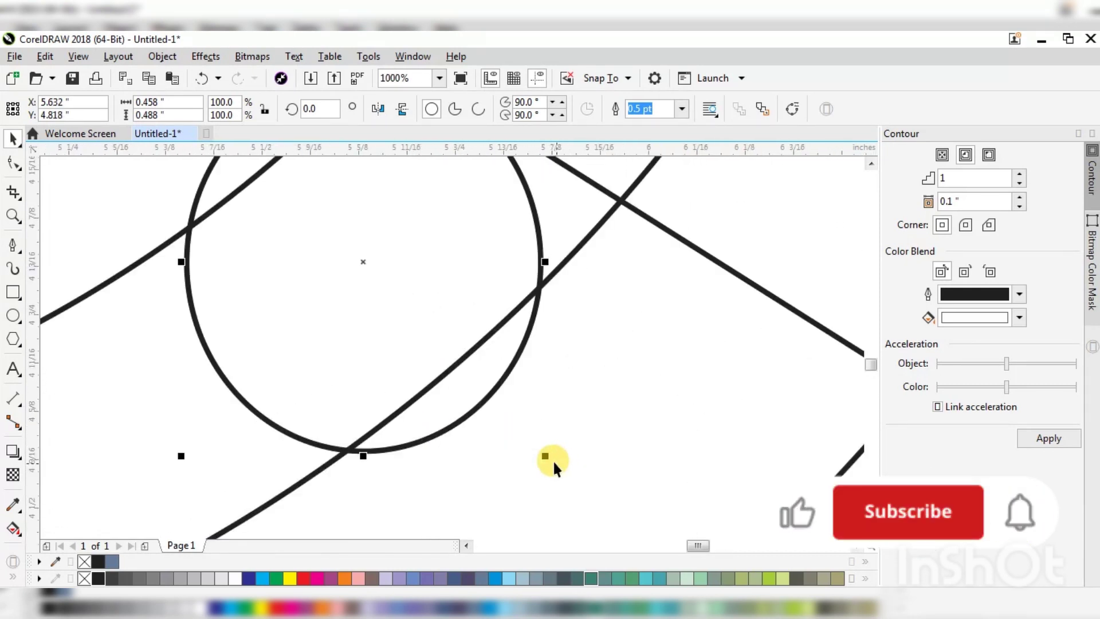
left_click_drag(542, 456, 500, 438)
scroll(500, 439, "down", 2)
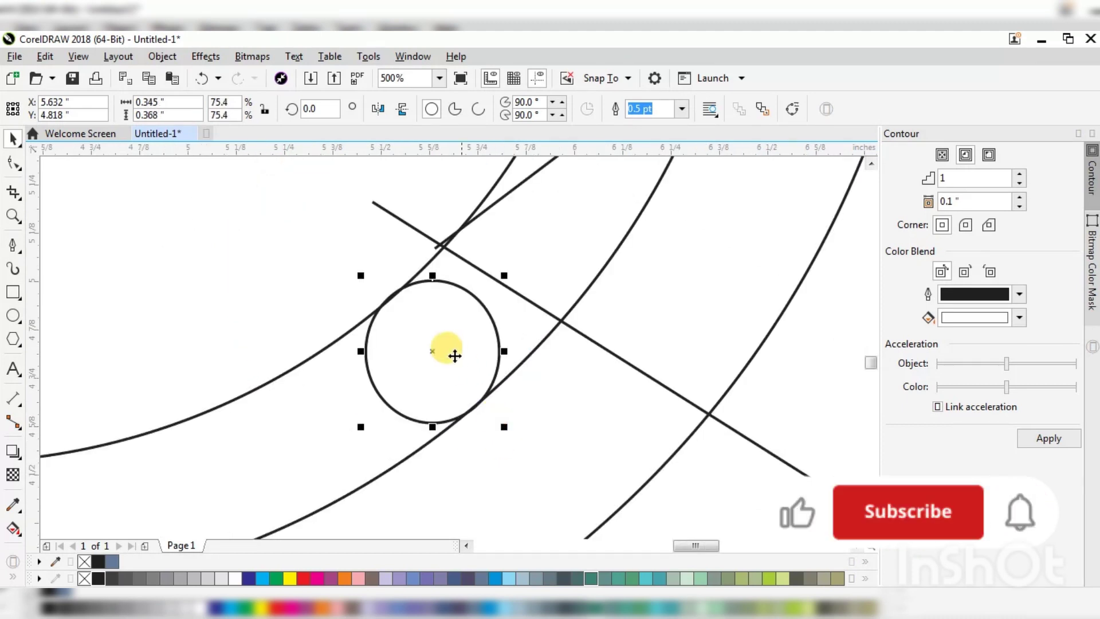
left_click_drag(446, 342, 469, 320)
scroll(470, 321, "down", 4)
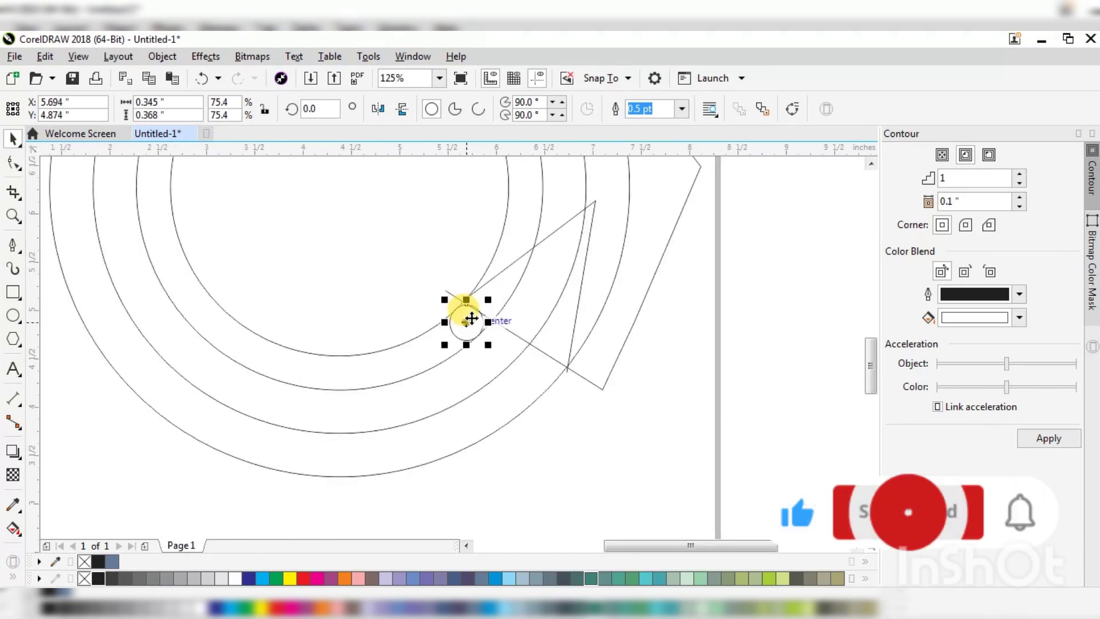
Copy the small ellipse into the middle band, enlarge the copy to about 0.45 by 0.48 inches and fit it between the band's circles
scroll(471, 318, "up", 2)
left_click_drag(472, 340, 592, 413)
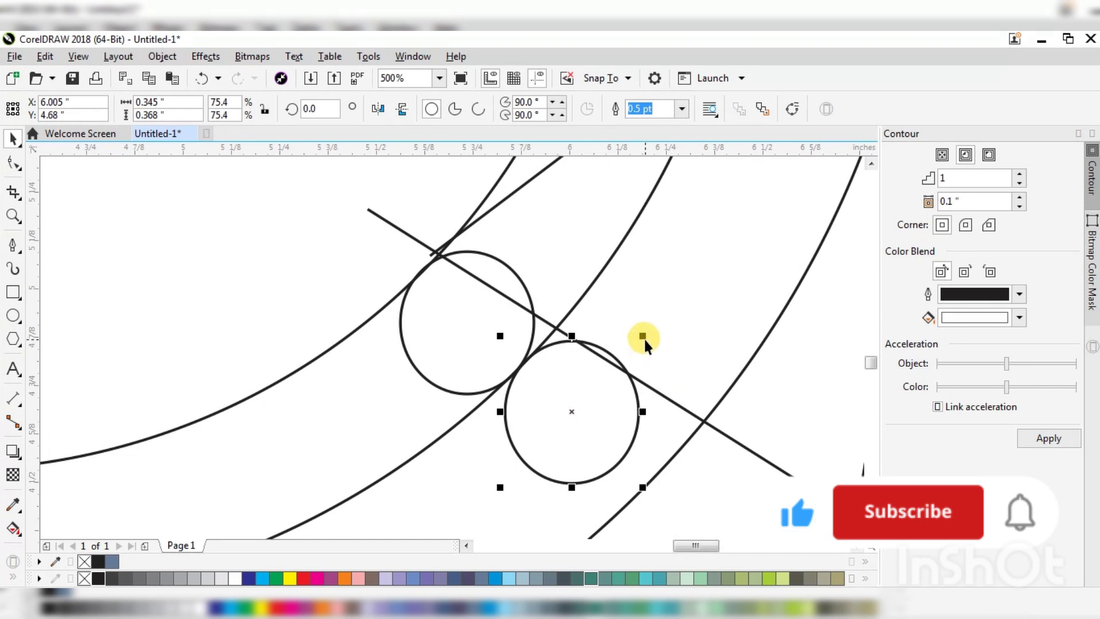
left_click_drag(642, 336, 732, 295)
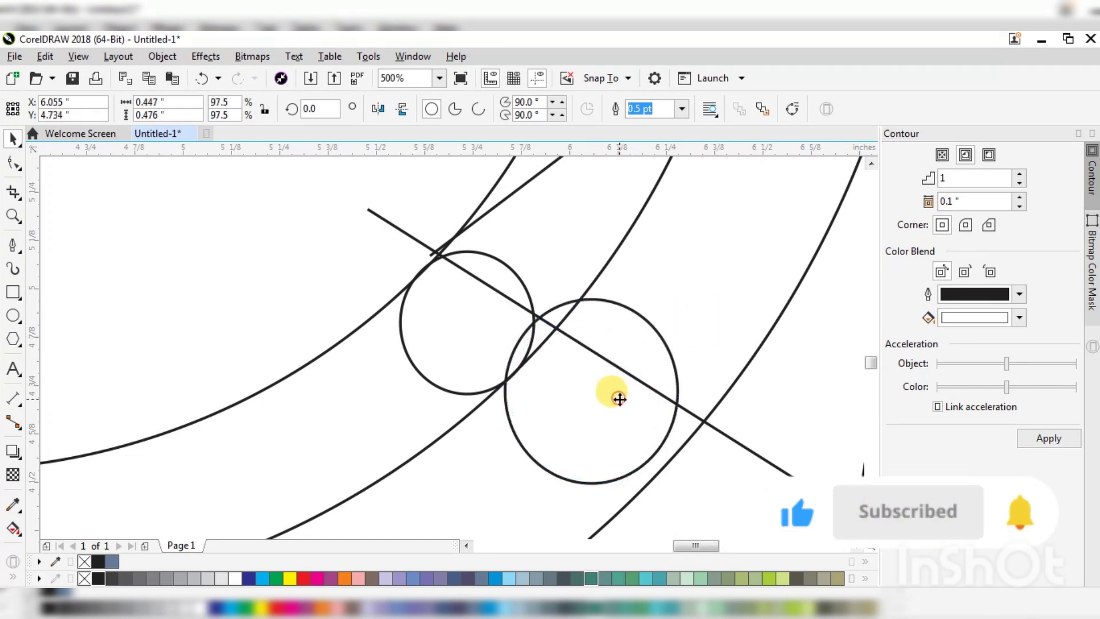
left_click_drag(619, 399, 622, 426)
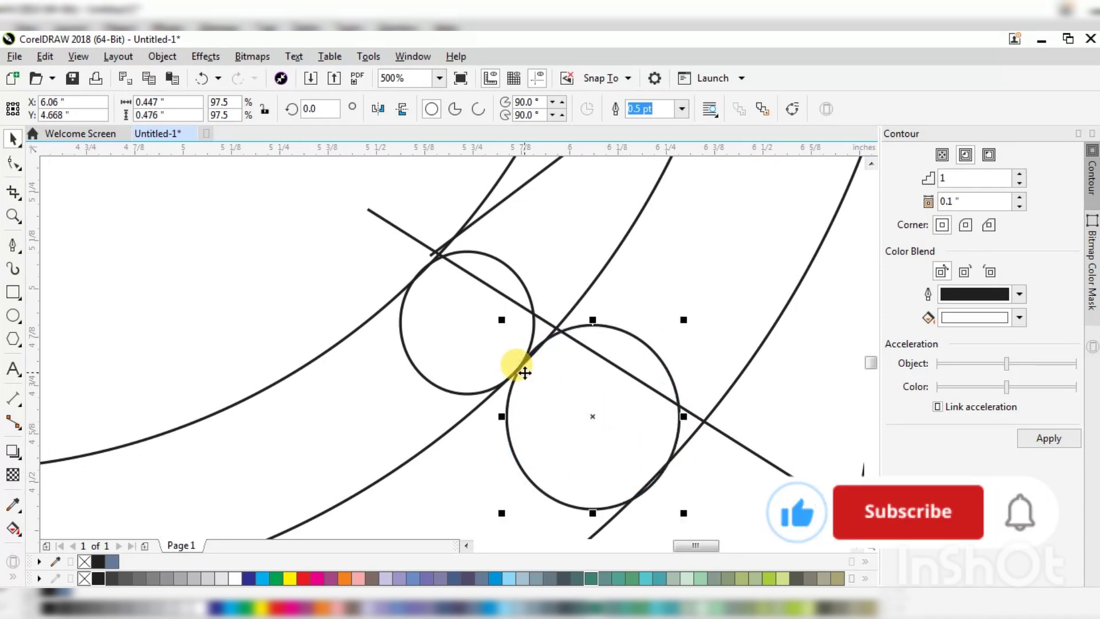
Copy the middle band's ellipse into the outermost band, placing it along the lower cut segment
scroll(520, 368, "down", 2)
left_click_drag(564, 394, 628, 448)
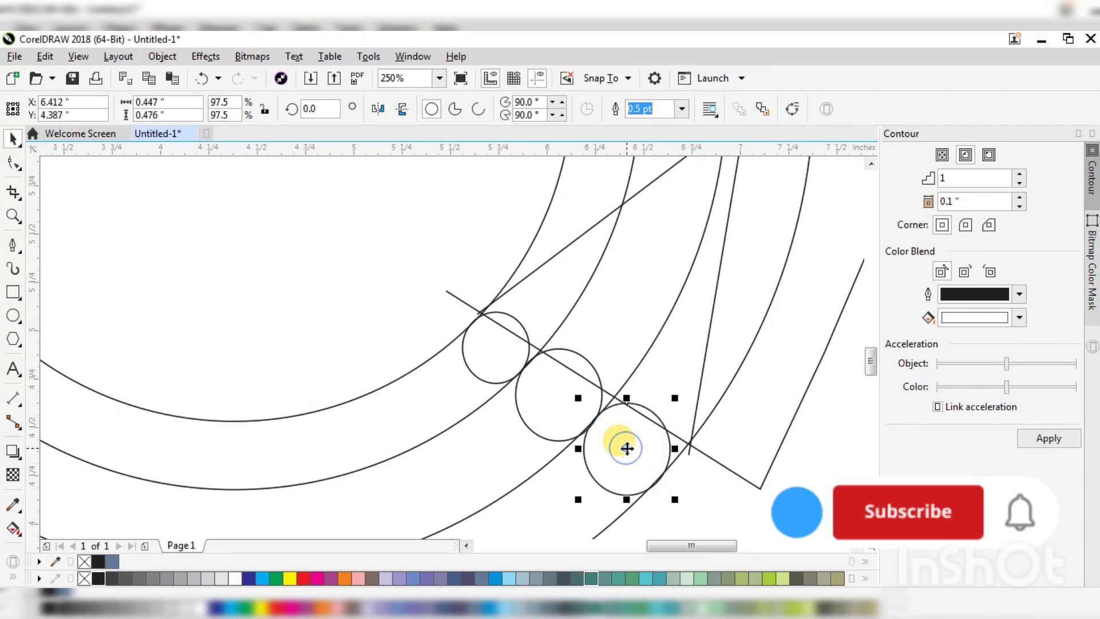
scroll(629, 447, "up", 2)
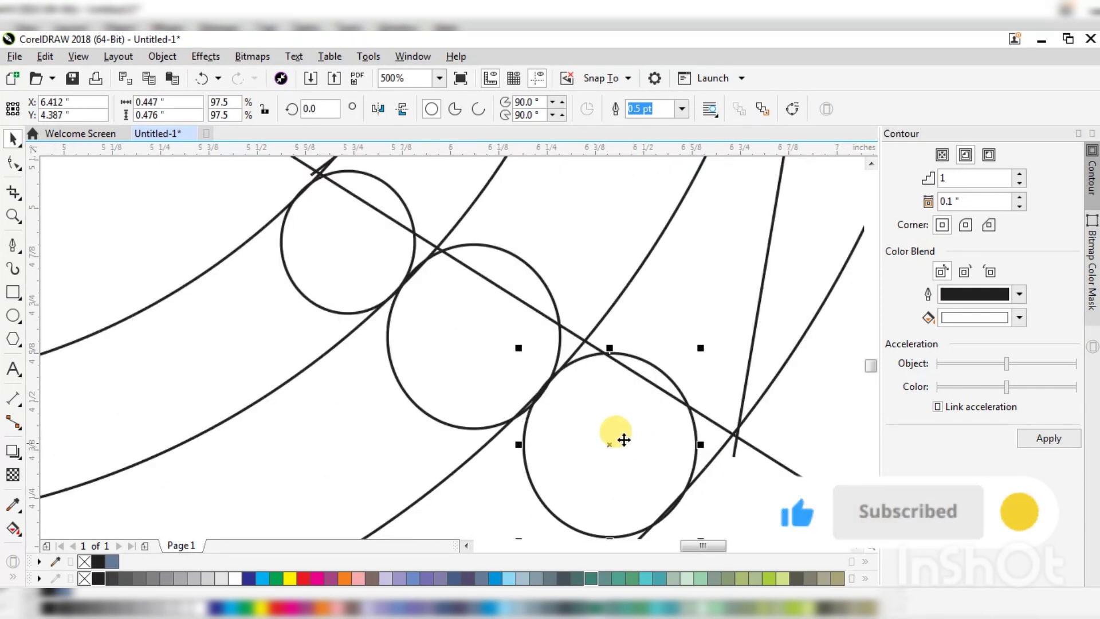
scroll(567, 398, "down", 1)
scroll(560, 410, "up", 2)
scroll(530, 399, "down", 1)
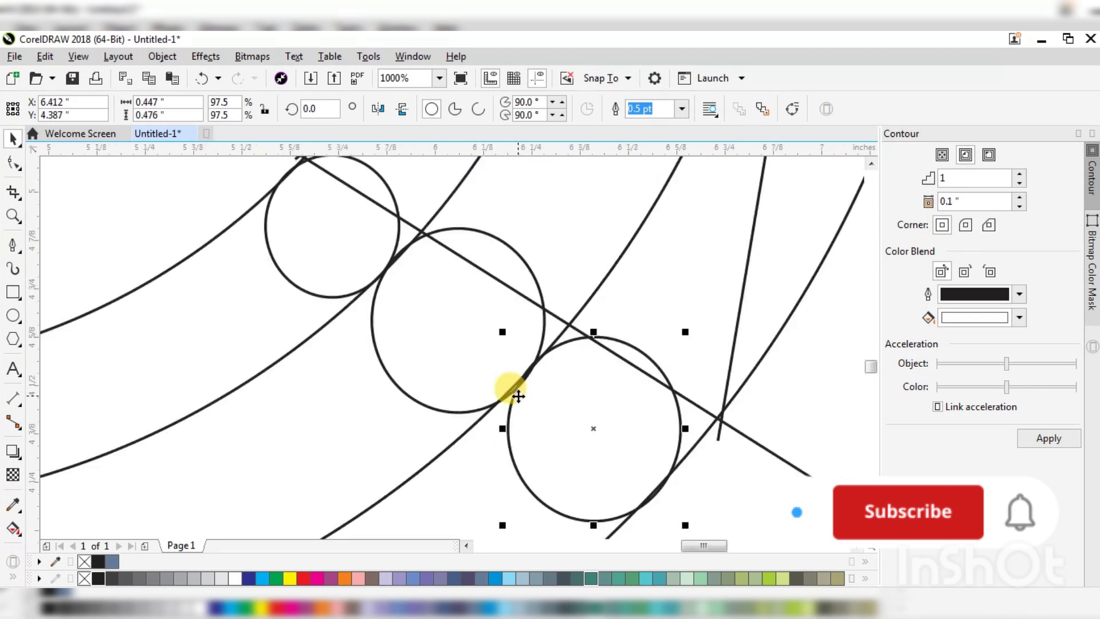
scroll(613, 459, "down", 2)
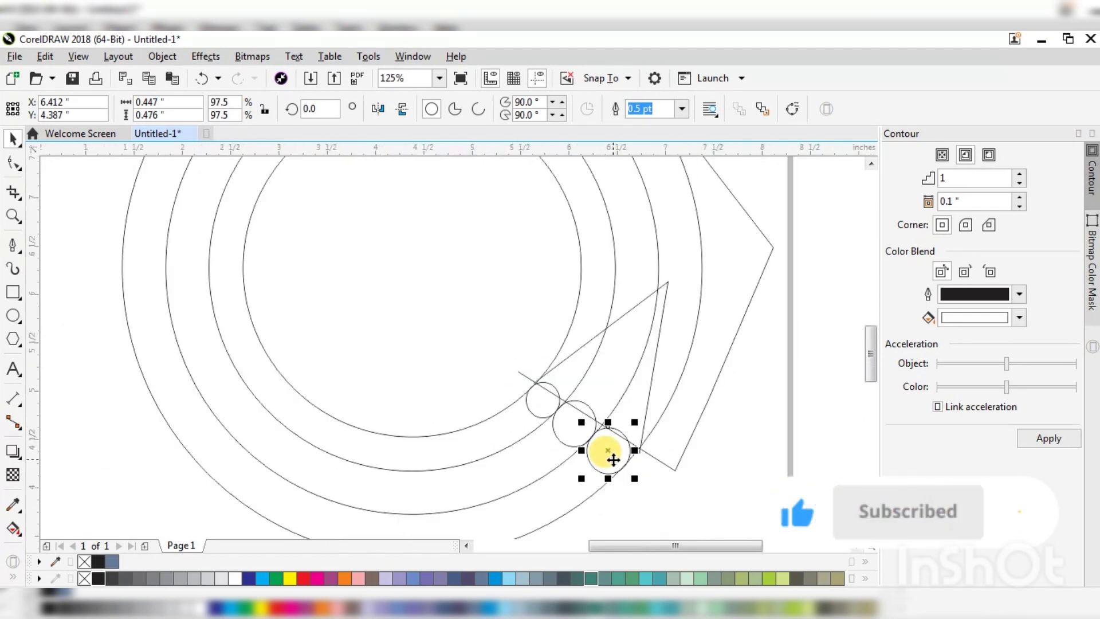
Shorten the cutting polyline by moving its inner end node back to just outside the outermost circle, clear of the band-end ellipses
scroll(613, 458, "up", 1)
scroll(540, 386, "up", 1)
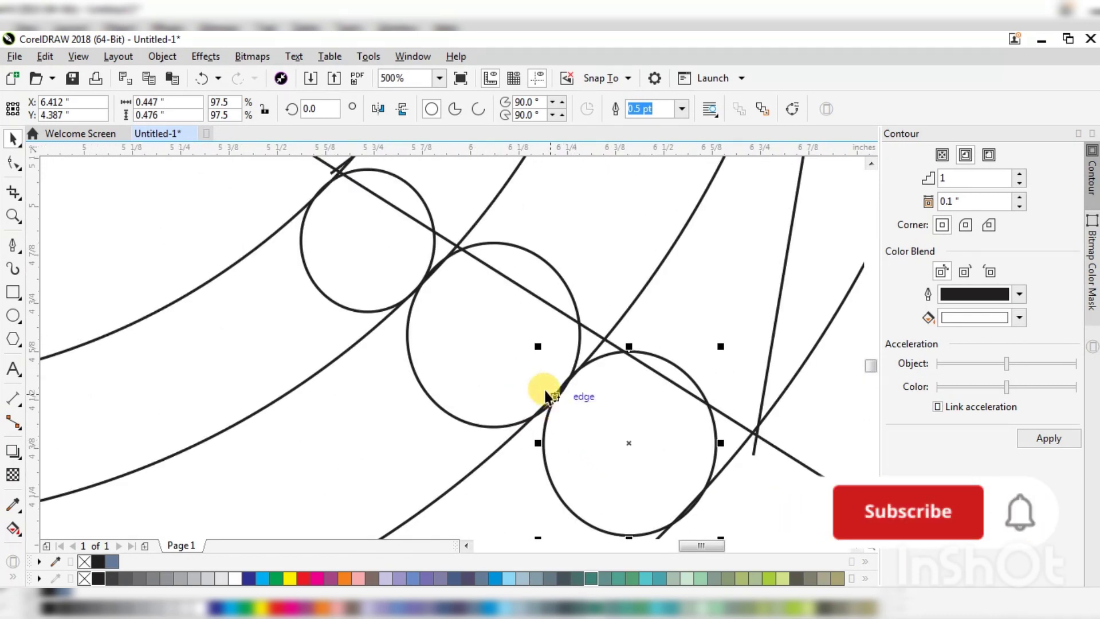
scroll(540, 393, "down", 1)
scroll(677, 464, "down", 1)
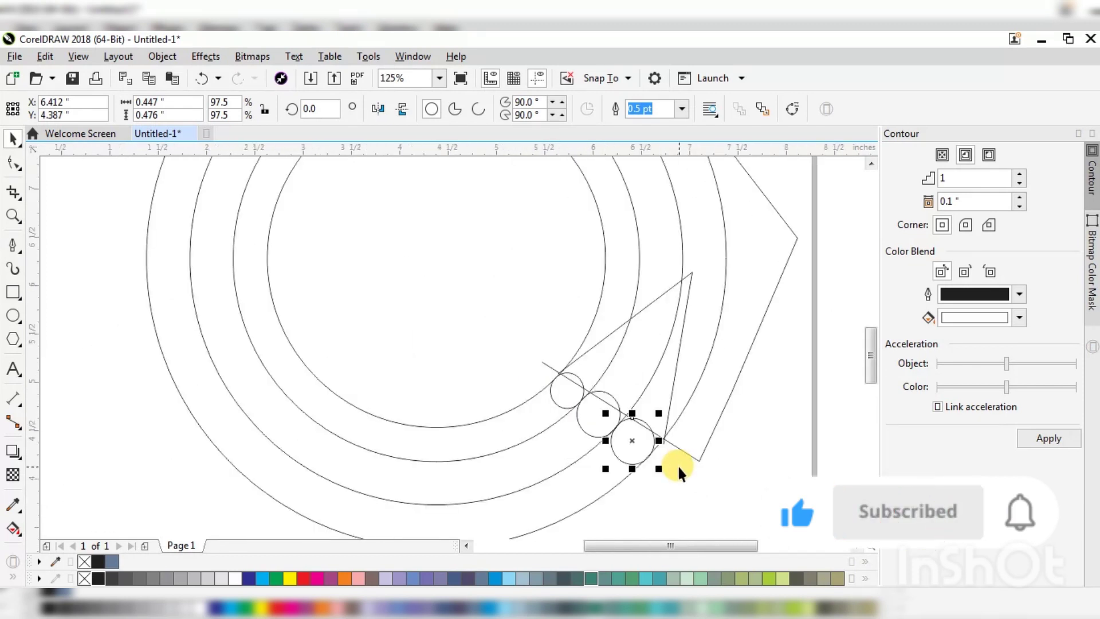
scroll(677, 464, "up", 1)
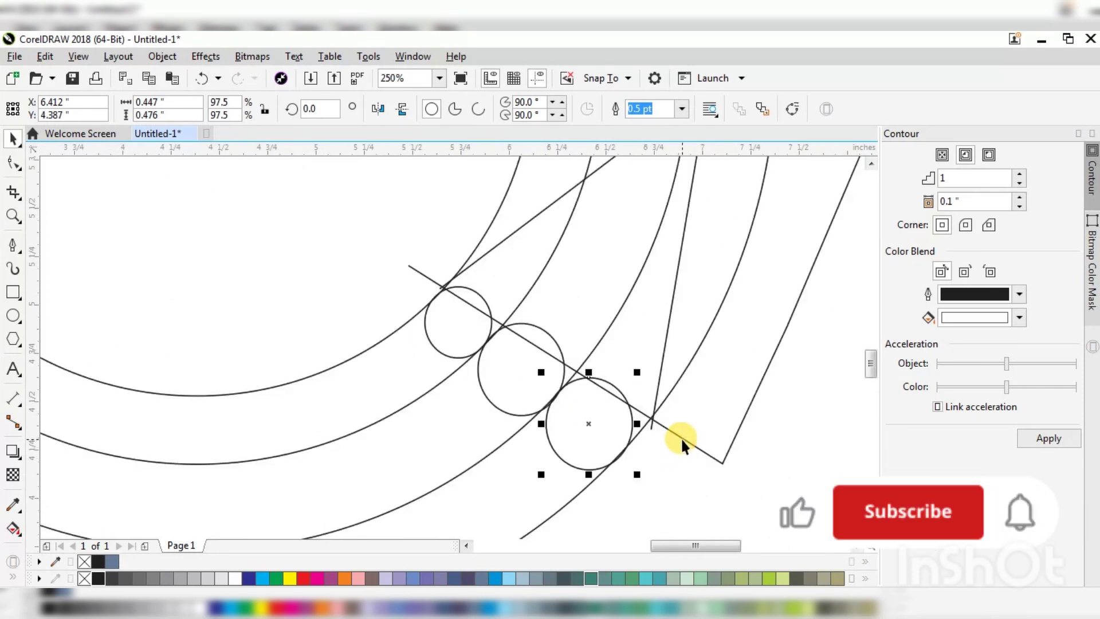
double_click(680, 436)
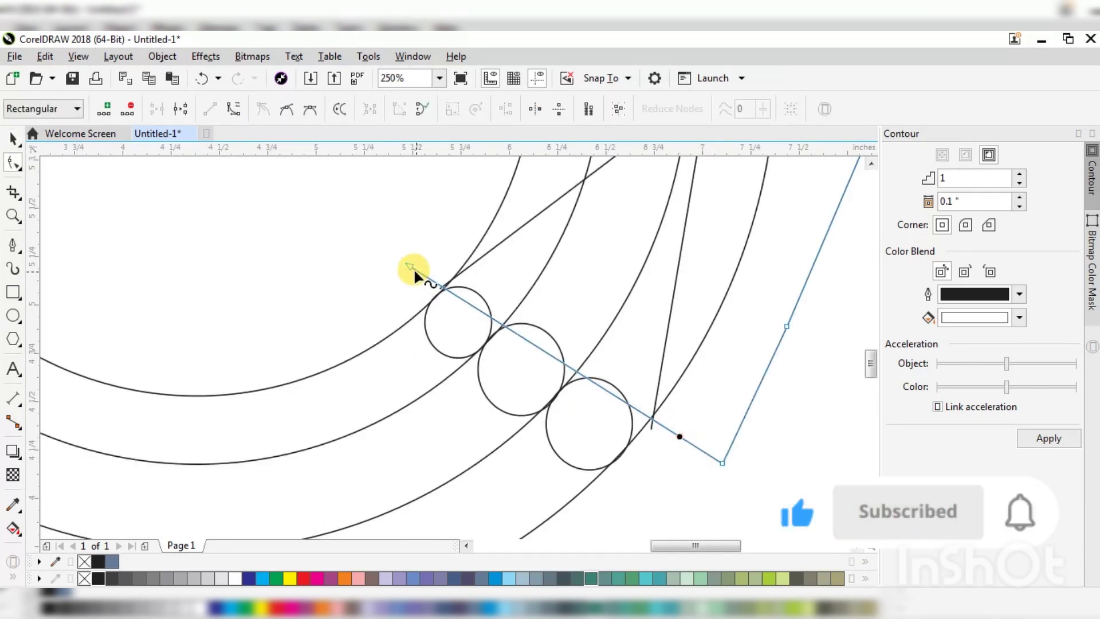
left_click_drag(409, 265, 658, 436)
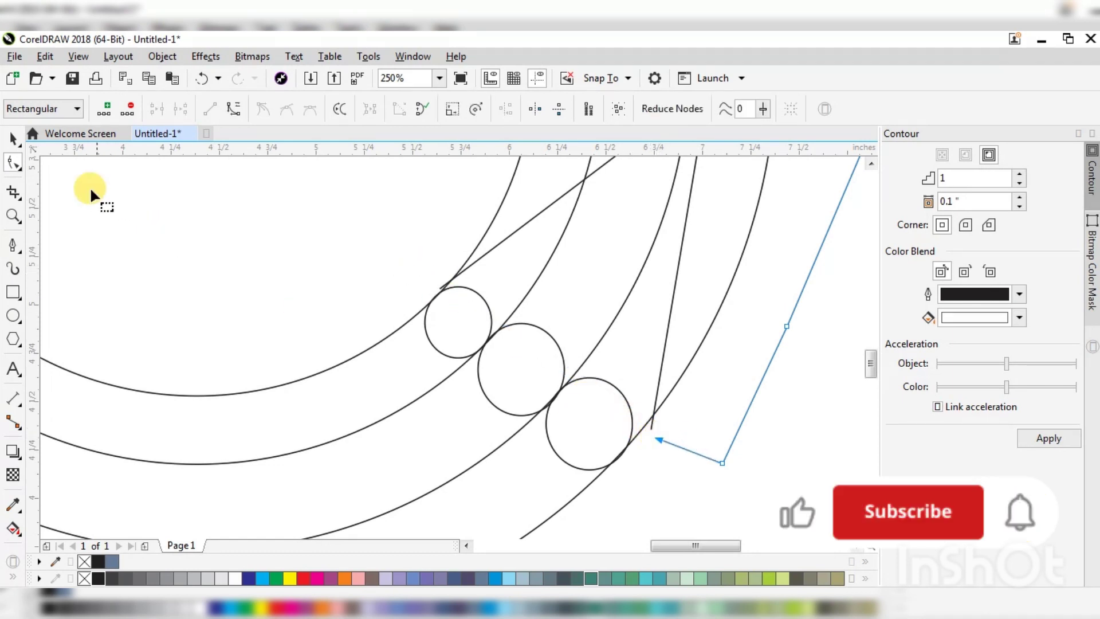
left_click(13, 138)
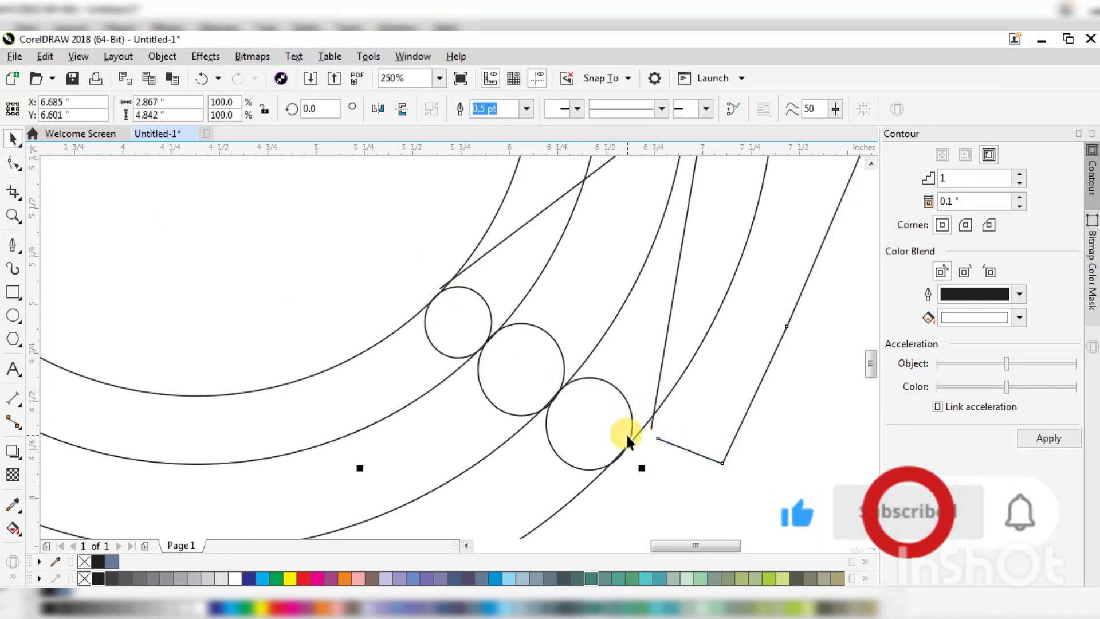
Draw a short slanted line about 0.5 by 0.26 inches with the Pen tool and position it across both sides of the pointed line's tip
scroll(630, 427, "down", 2)
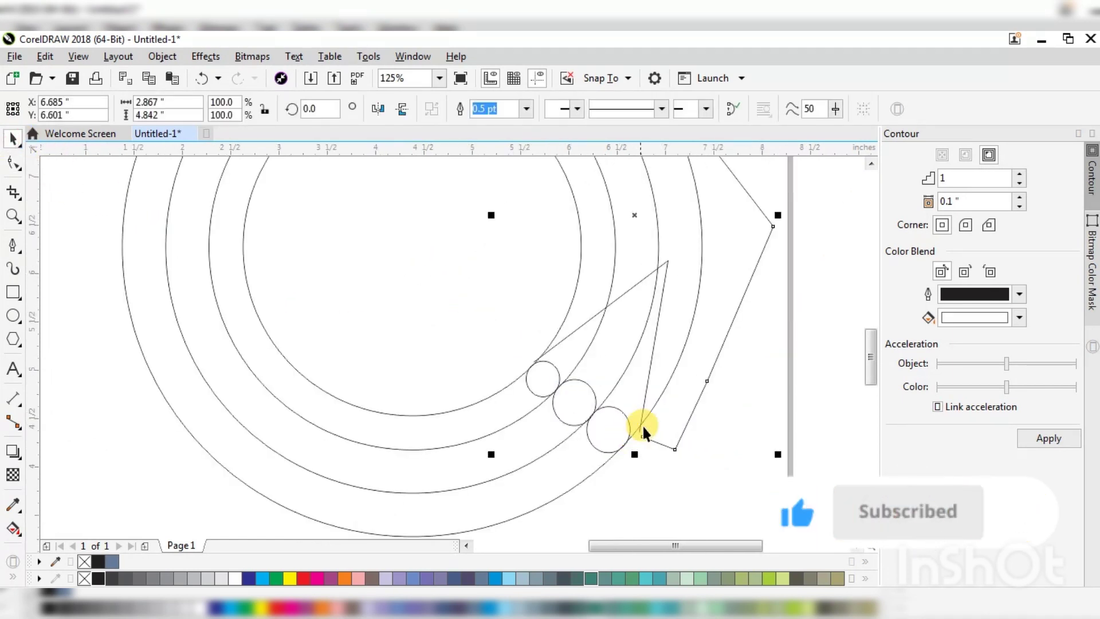
left_click(11, 244)
scroll(644, 291, "up", 2)
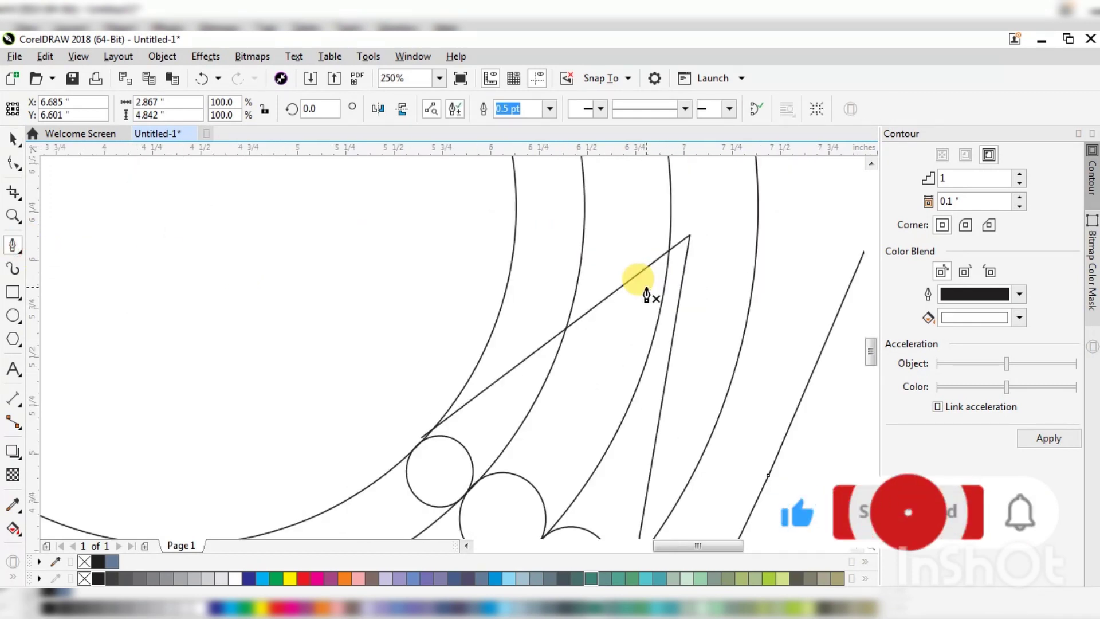
scroll(630, 290, "up", 1)
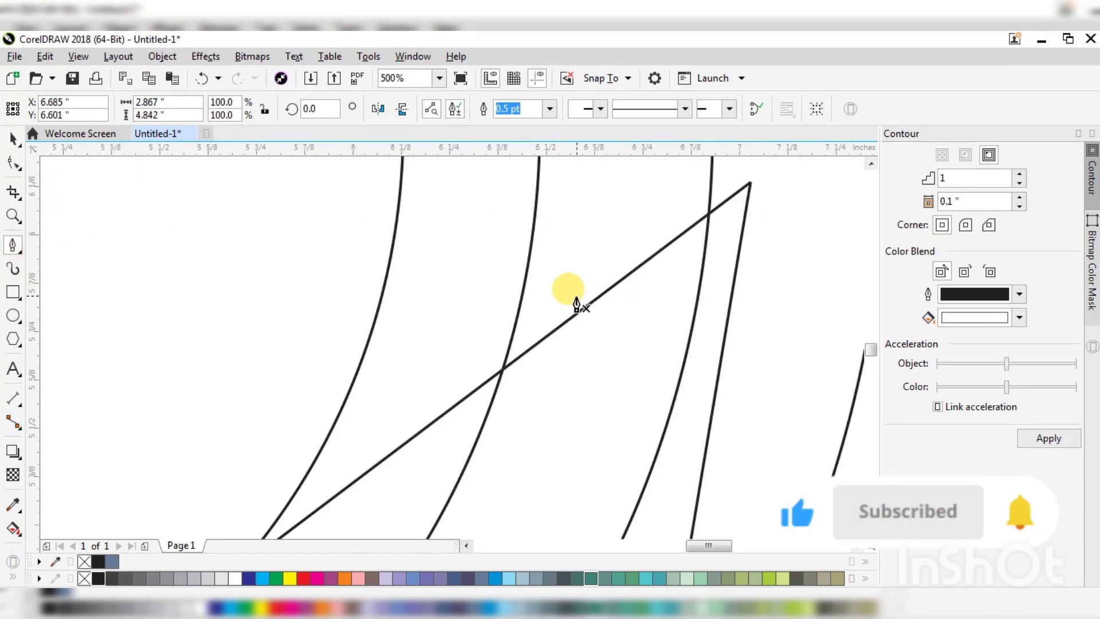
scroll(545, 309, "down", 1)
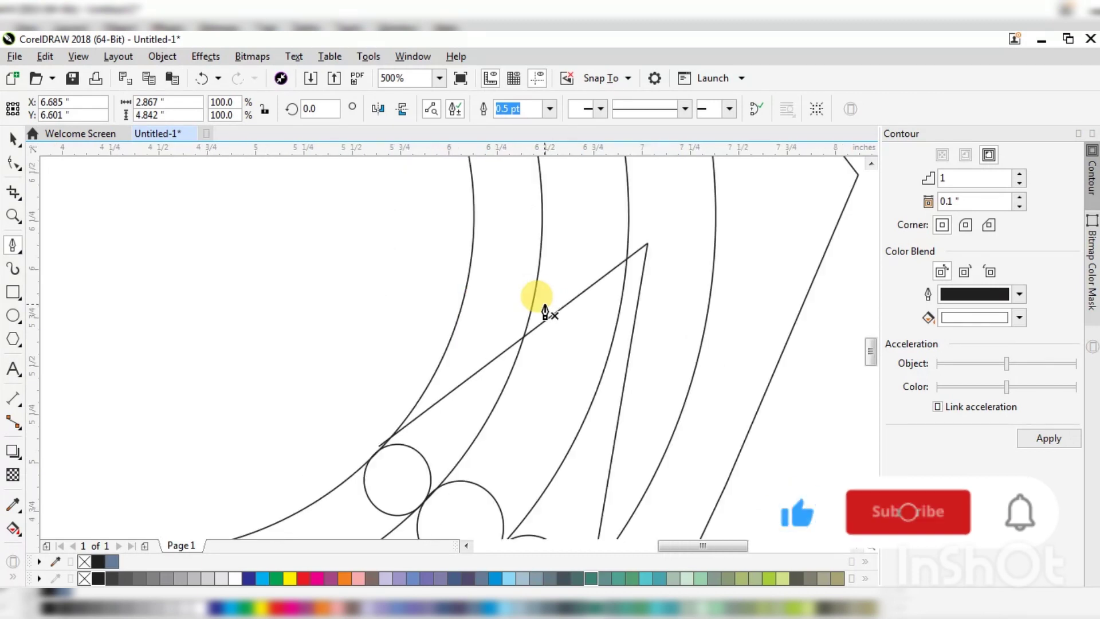
left_click(549, 299)
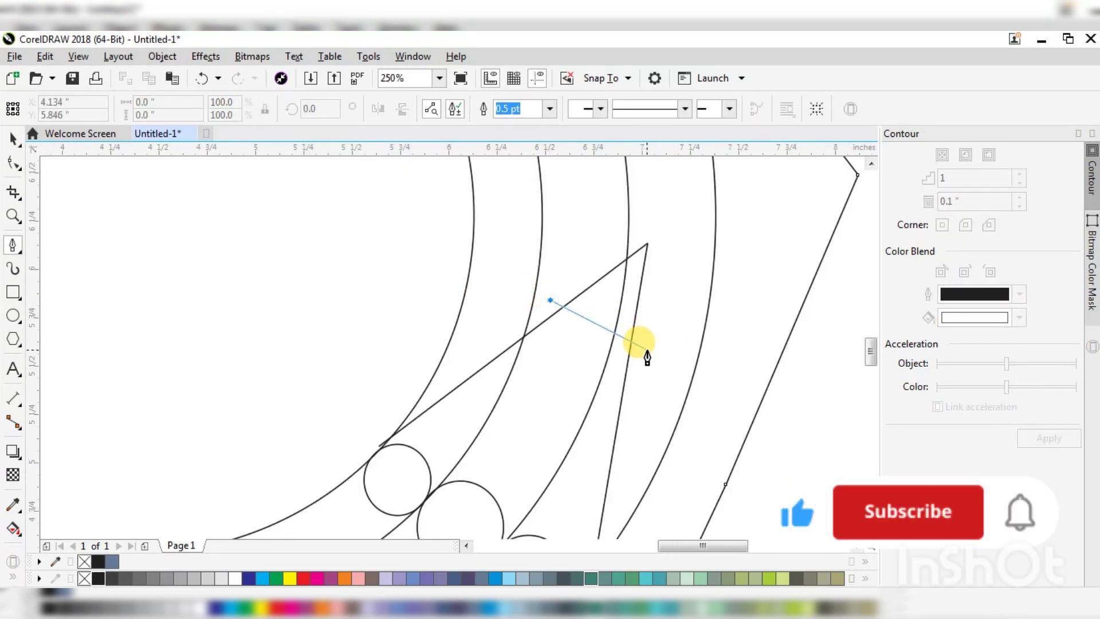
double_click(646, 349)
key("space")
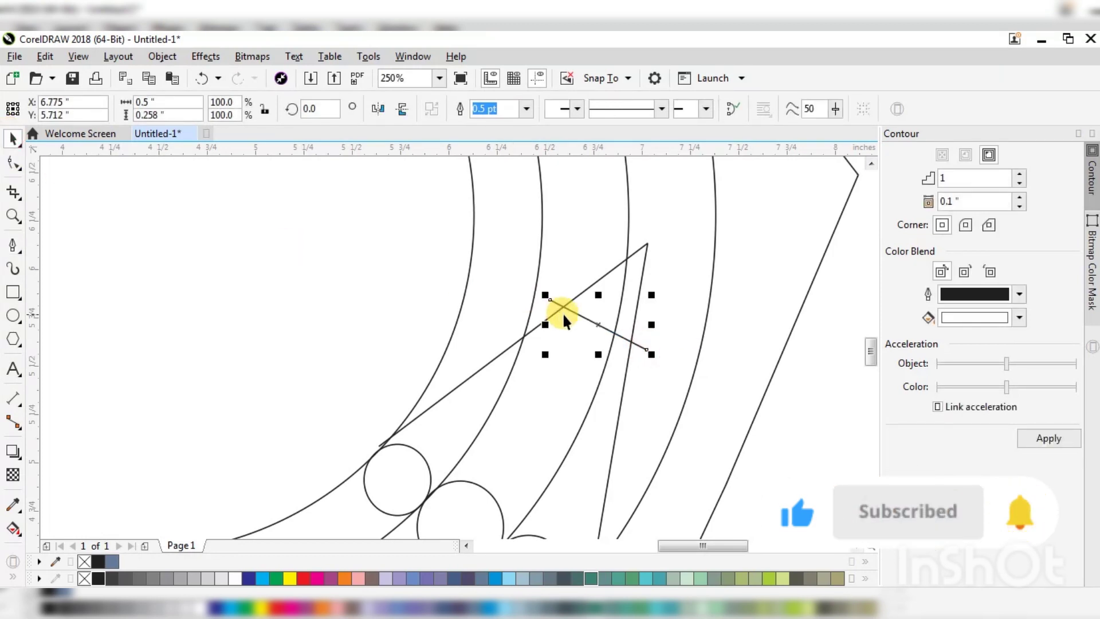
left_click_drag(596, 324, 584, 343)
Move the pointed line's tip node slightly inward onto the circle separating the middle and outermost bands
double_click(641, 275)
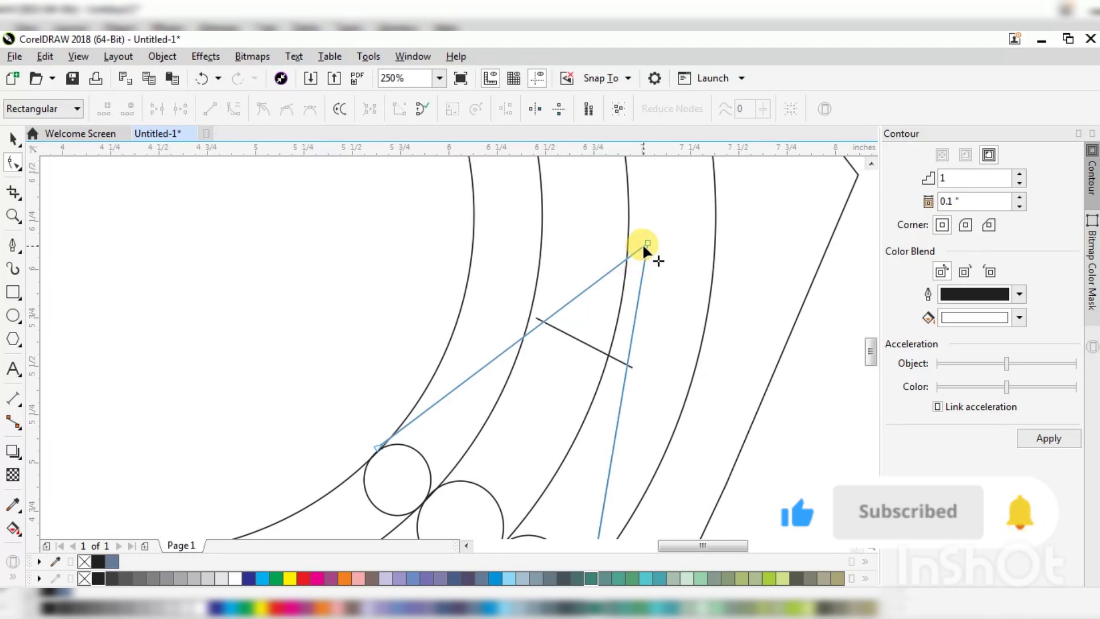
left_click(647, 244)
left_click_drag(648, 245, 630, 269)
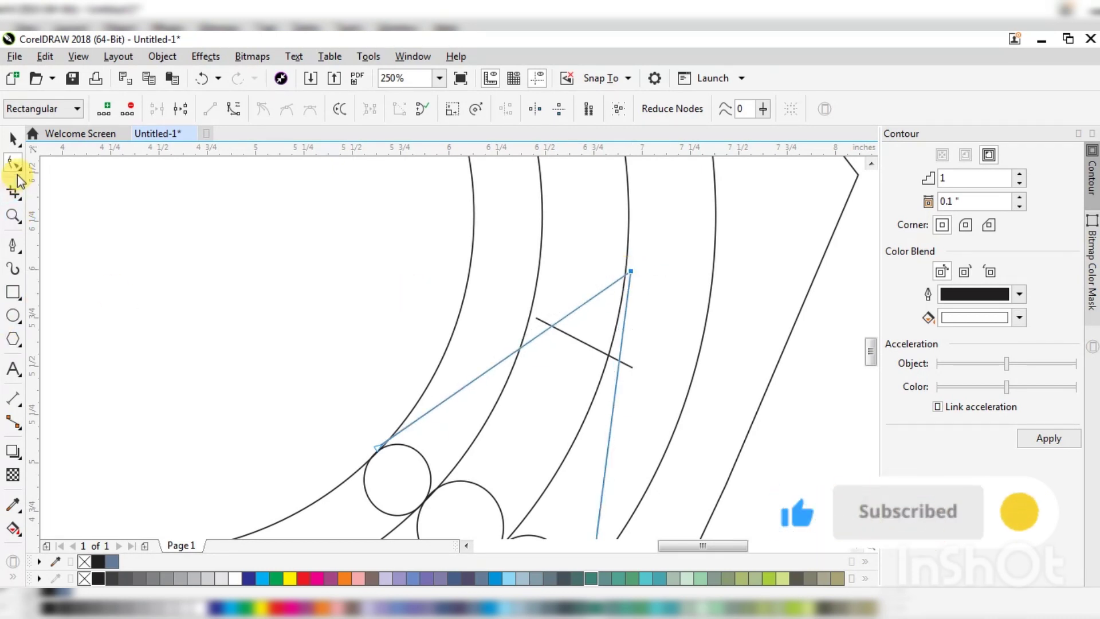
Convert the short line across the tip to a curve and bend it into an arc bulging away from the tip
left_click(597, 349)
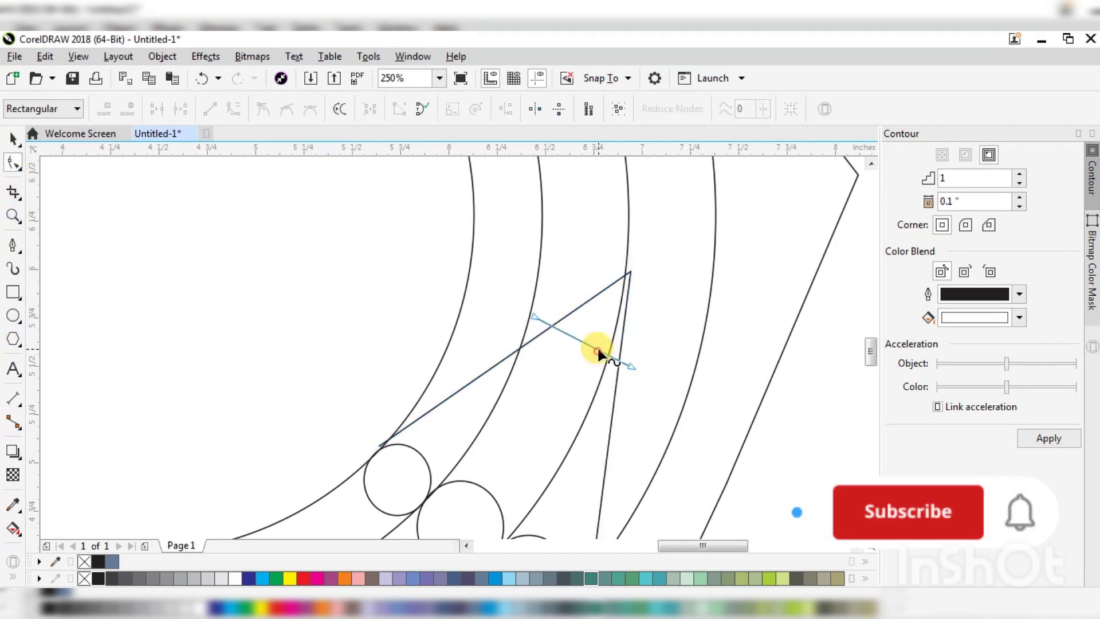
left_click(232, 108)
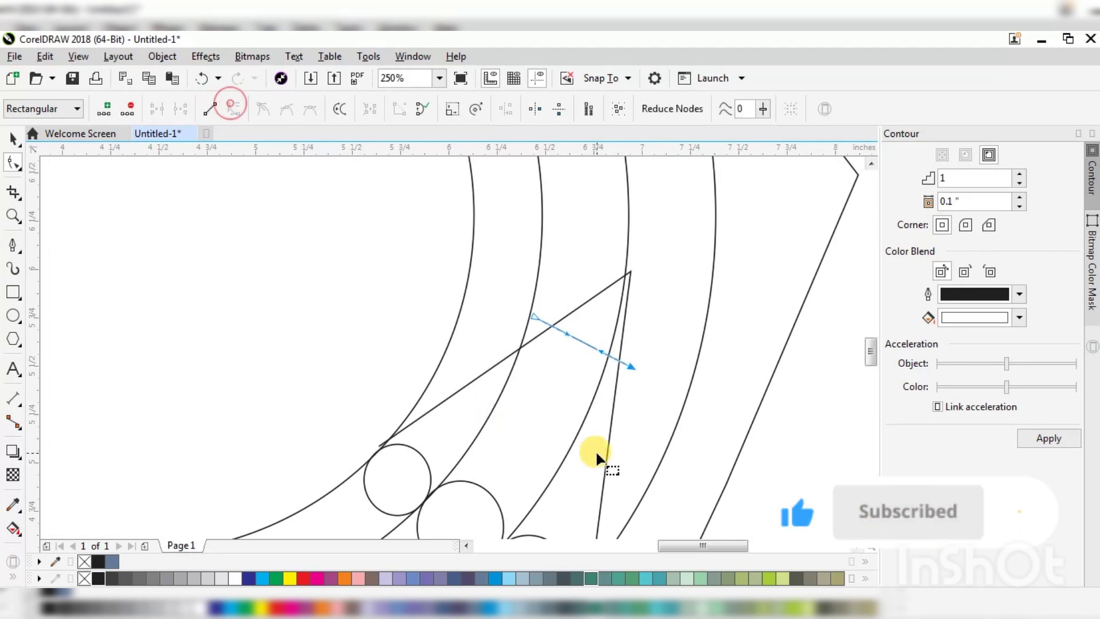
scroll(567, 342, "up", 2)
left_click_drag(600, 341, 589, 375)
scroll(590, 376, "down", 2)
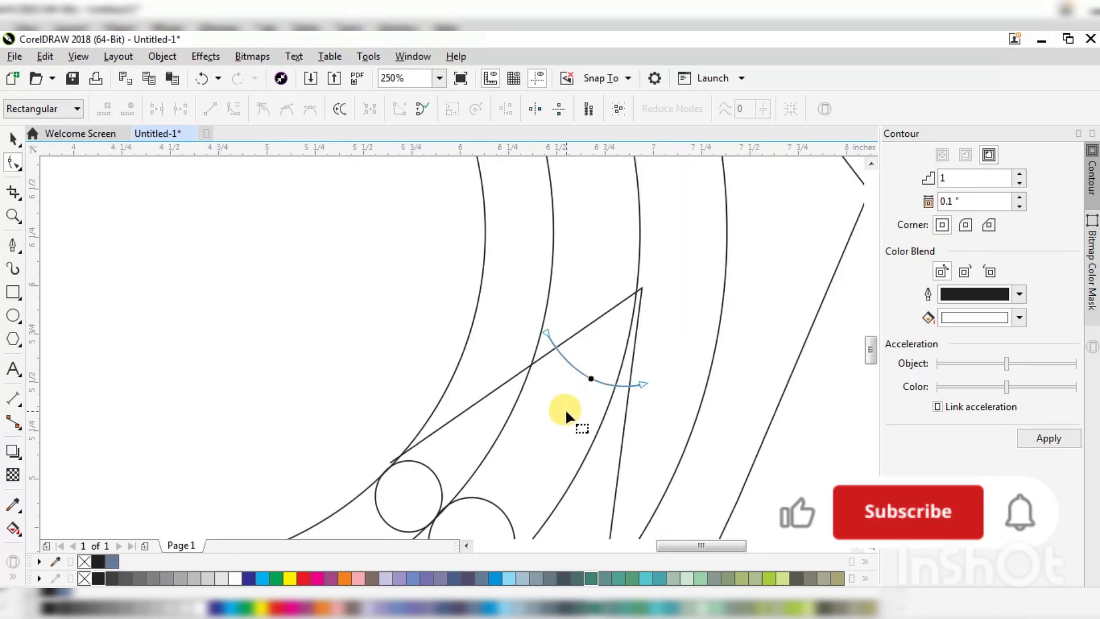
scroll(499, 362, "down", 2)
left_click(12, 140)
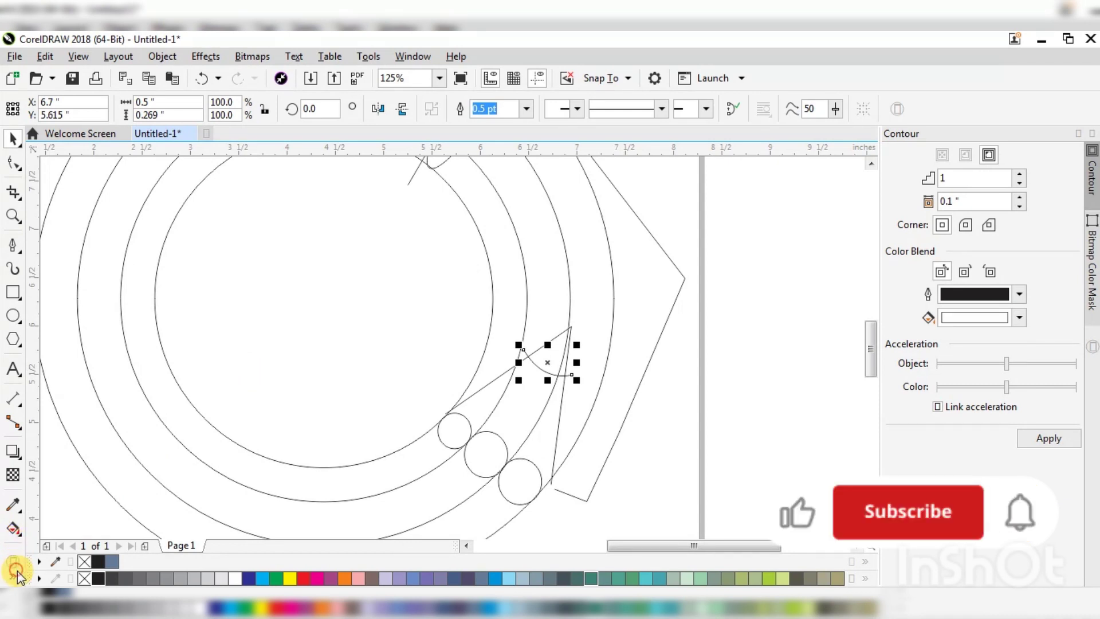
Fill the innermost, middle and outermost ring bands with slate blue using Smart Fill
left_click(41, 566)
left_click(265, 498)
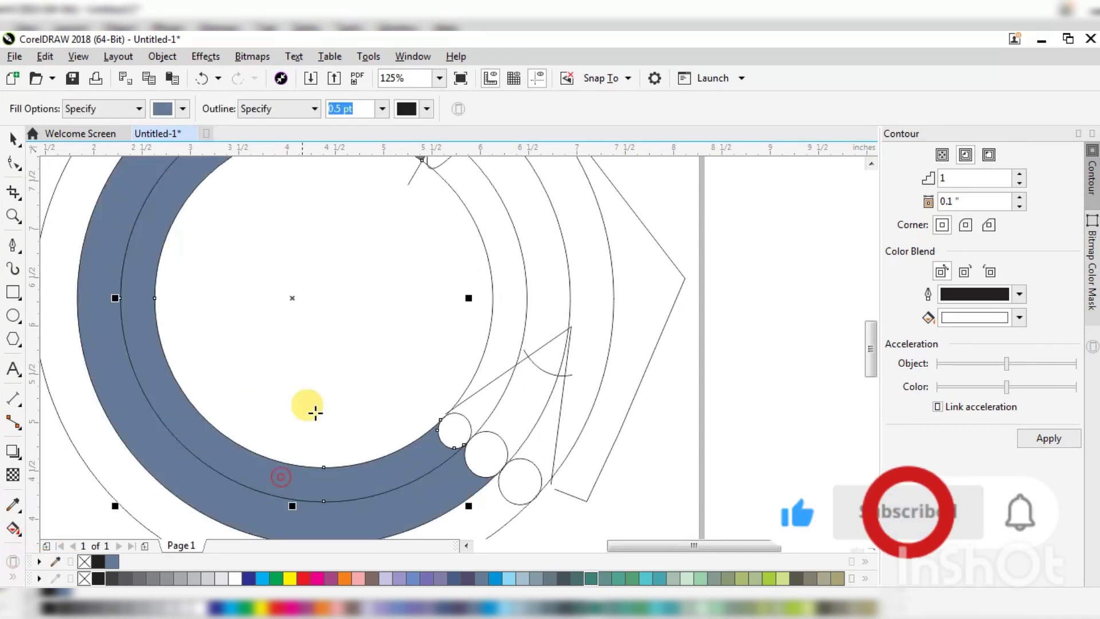
scroll(314, 410, "down", 2)
left_click(325, 480)
Smart-fill the three band-end ellipses and the middle band's section between its ellipse and the arc with slate blue
scroll(414, 445, "up", 1)
left_click(429, 436)
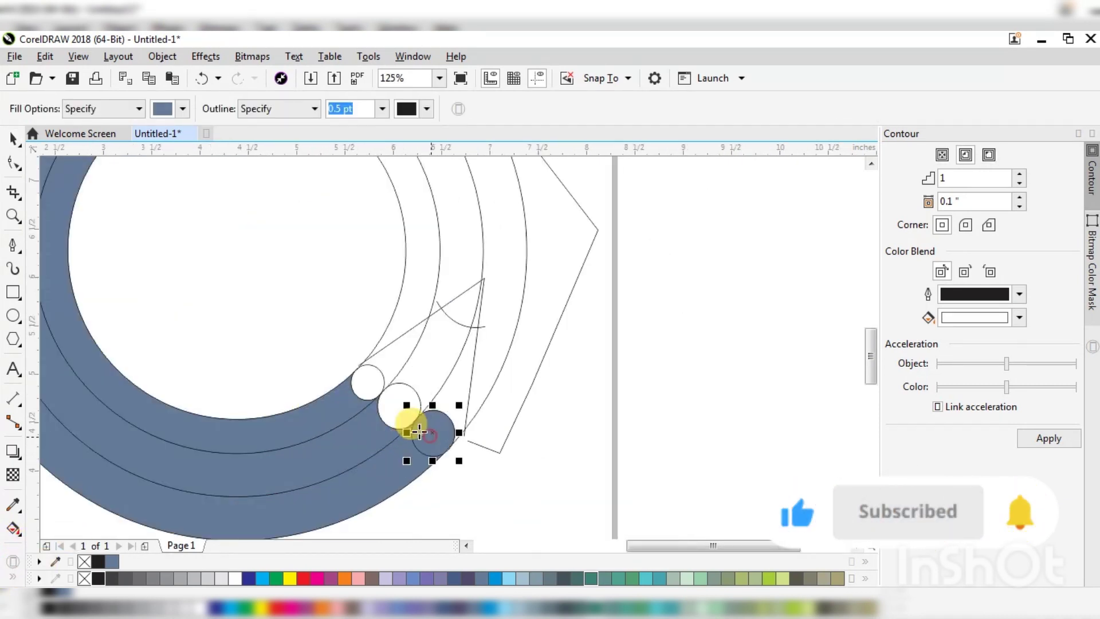
left_click(394, 407)
left_click(369, 385)
left_click(422, 361)
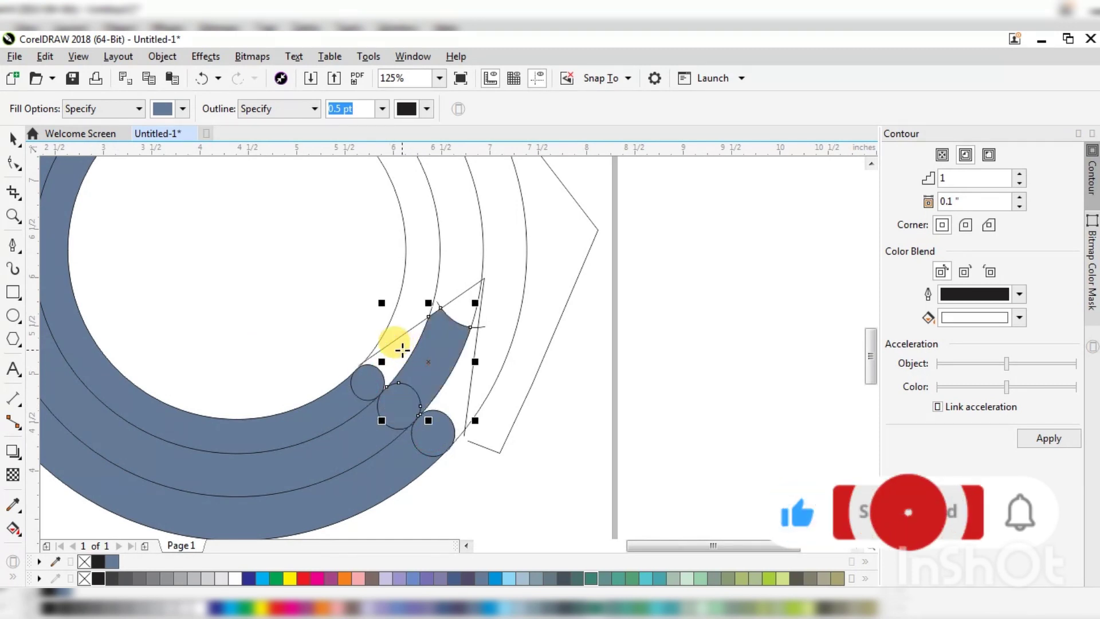
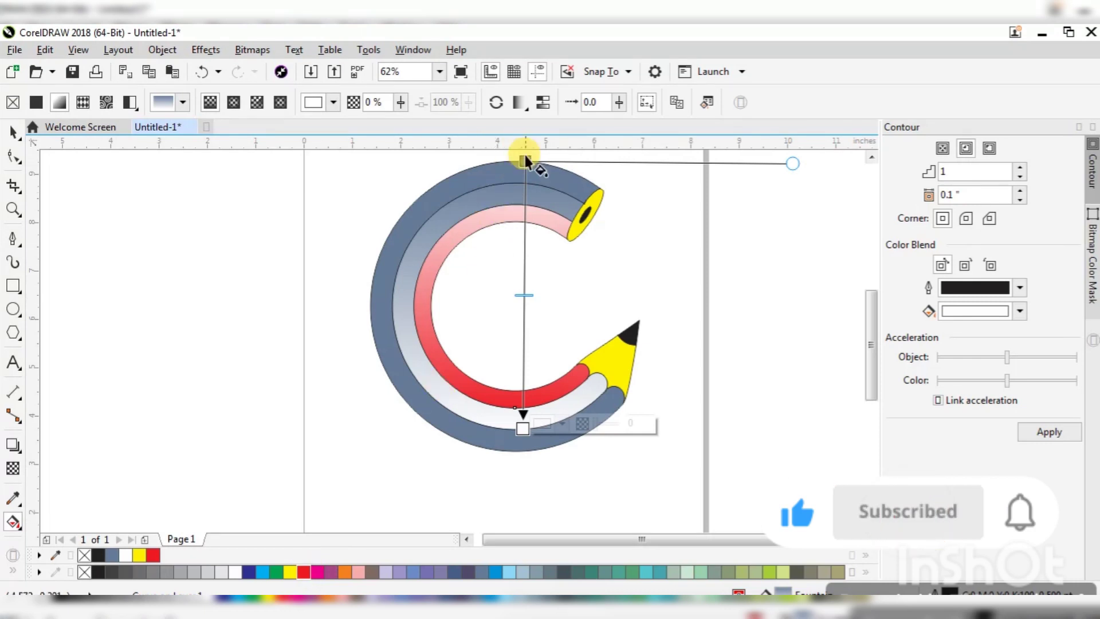
Change the middle band's gradient start colour to red and extend the gradient's white end well below the ring
left_click(525, 160)
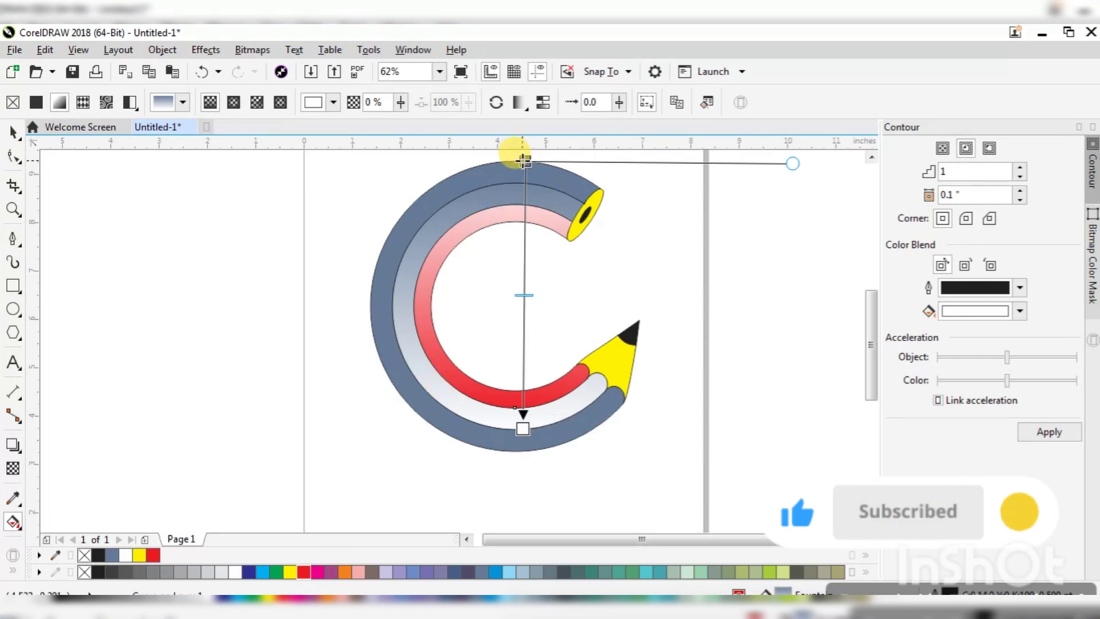
left_click(303, 572)
left_click_drag(523, 429, 538, 511)
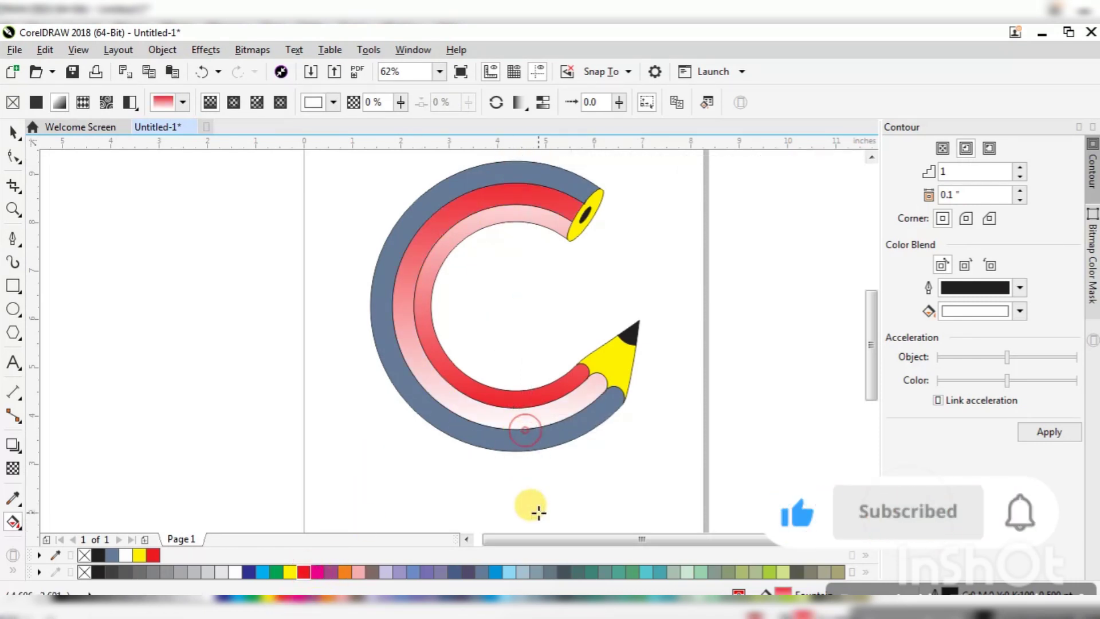
scroll(541, 310, "down", 2)
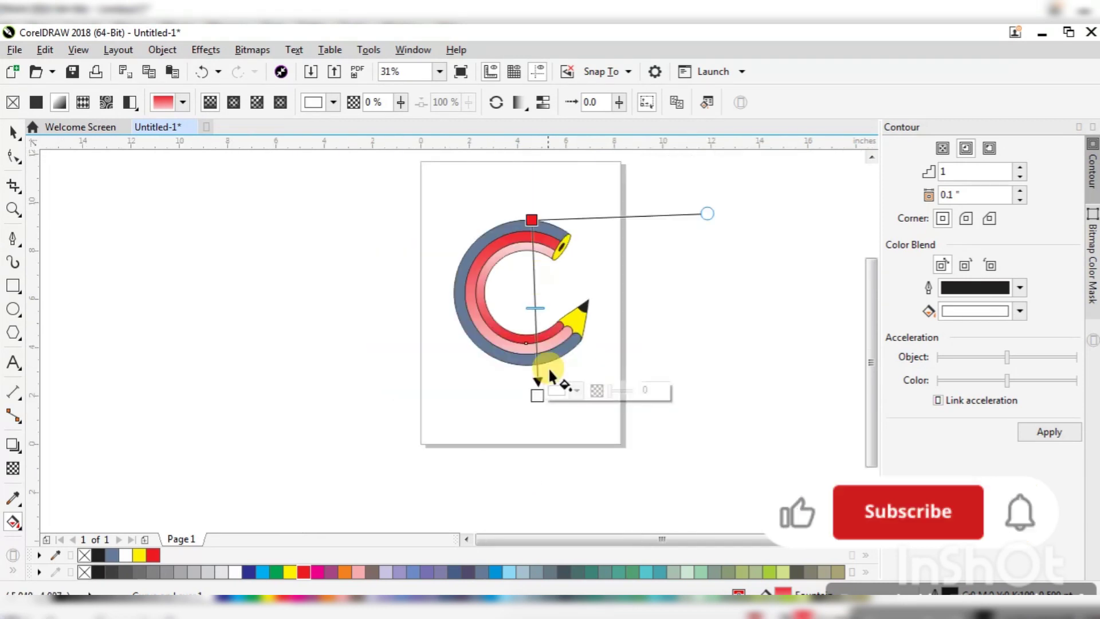
scroll(527, 218, "up", 2)
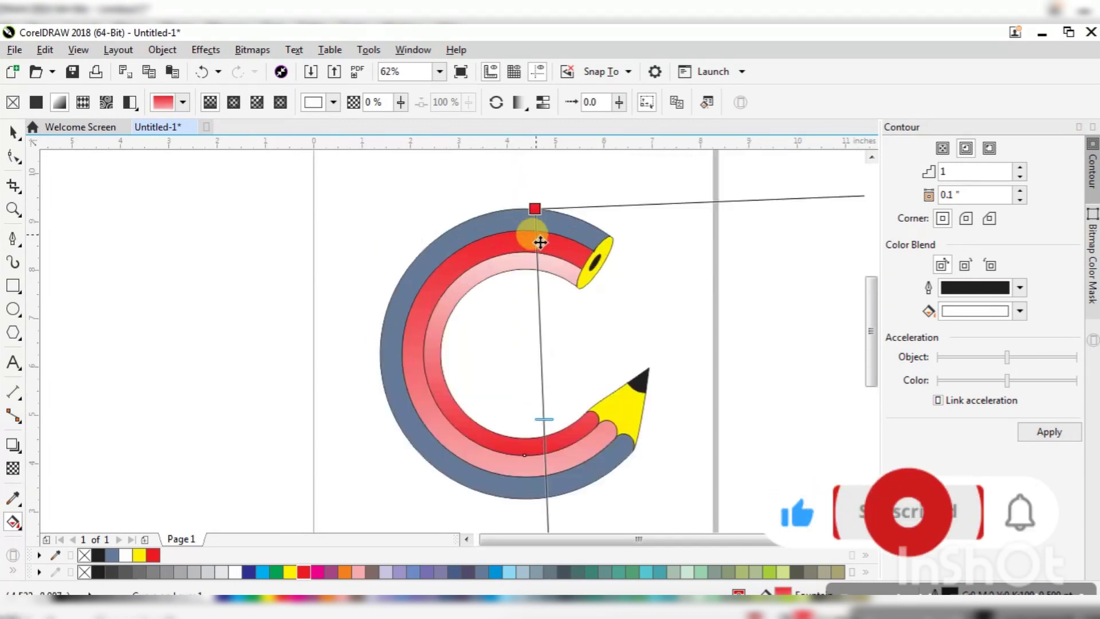
scroll(539, 223, "down", 2)
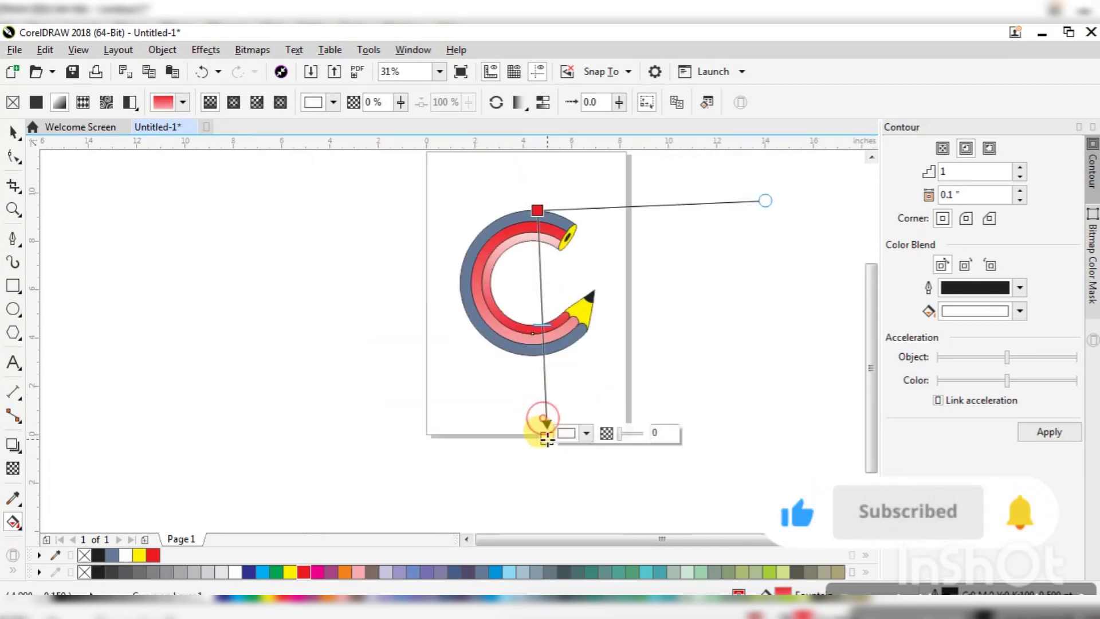
Select the innermost band and adjust its red-to-white gradient
scroll(517, 306, "up", 1)
left_click(534, 347)
scroll(550, 368, "down", 1)
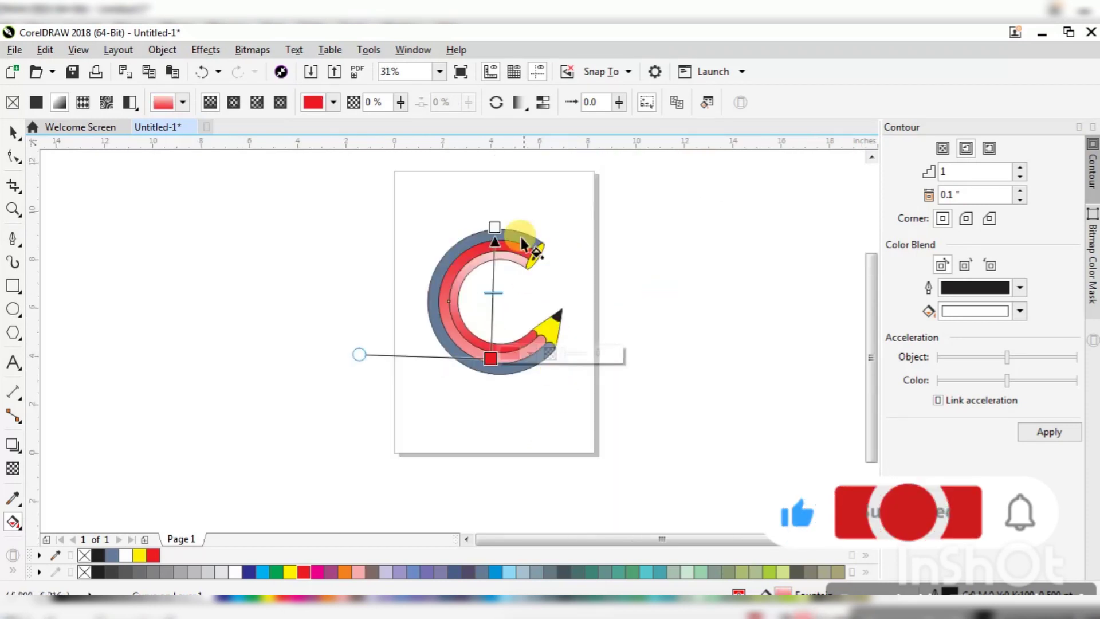
scroll(521, 226, "up", 1)
Apply a linear gradient to the outermost band, running from red below the ring to white above it
left_click(441, 246)
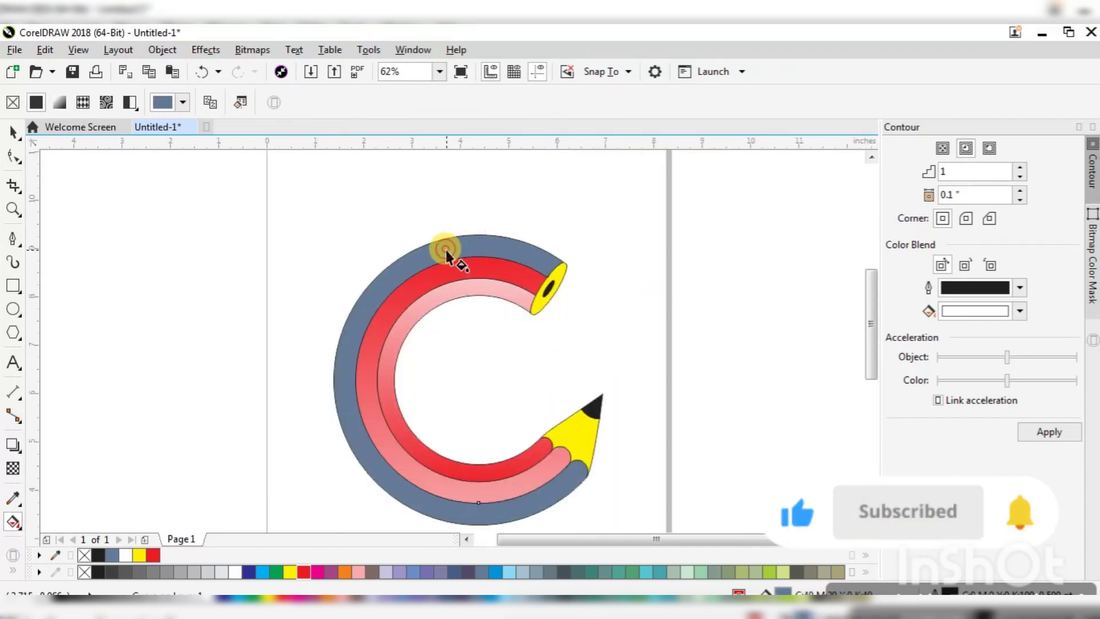
scroll(506, 359, "down", 1)
left_click_drag(493, 452, 488, 229)
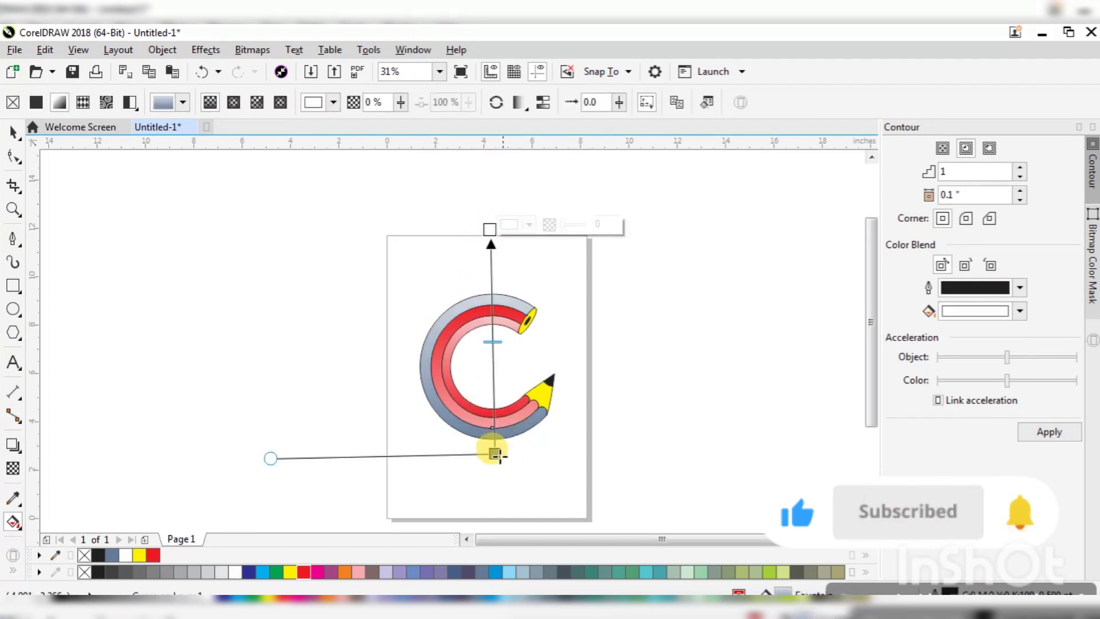
scroll(495, 454, "up", 1)
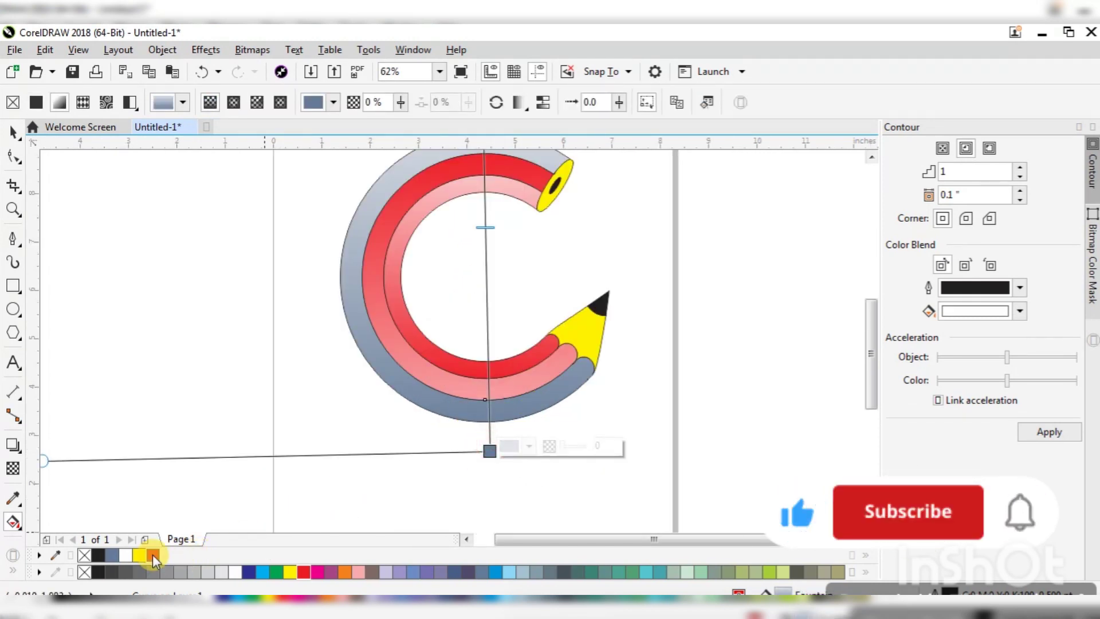
left_click(153, 554)
left_click_drag(493, 456, 486, 438)
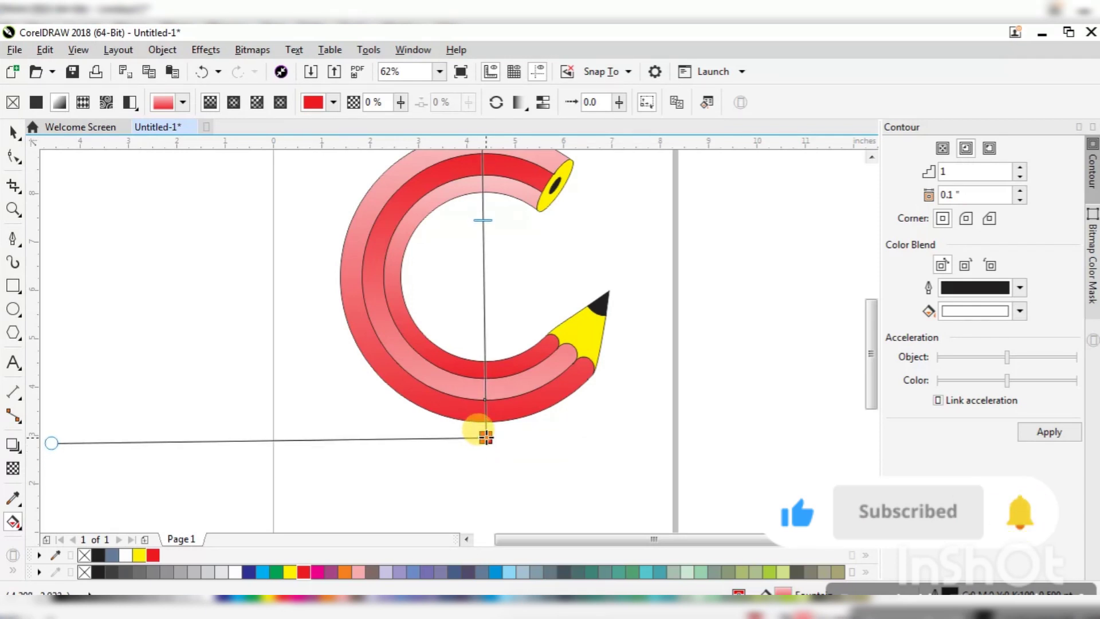
scroll(483, 480, "down", 1)
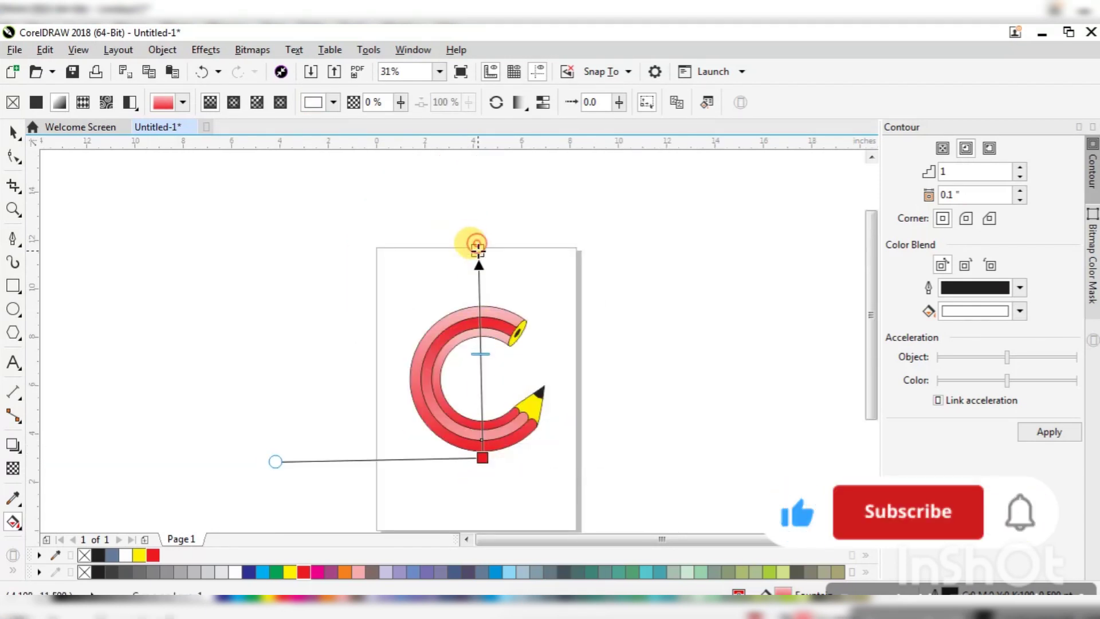
Select all objects of the pencil-shaped C and remove their outlines
left_click(11, 132)
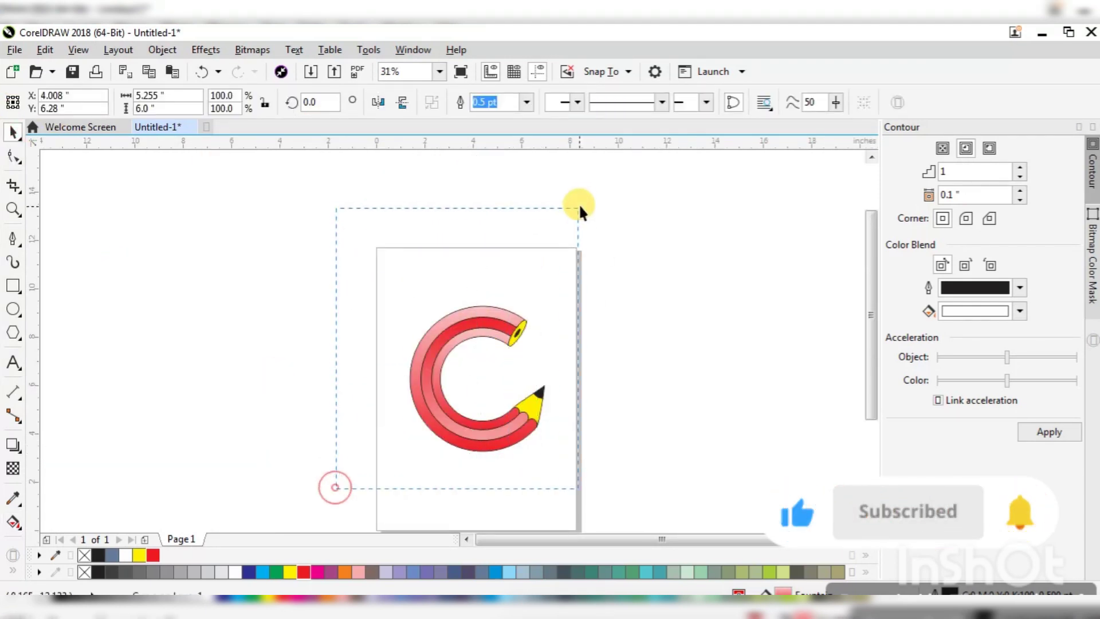
left_click_drag(580, 208, 580, 208)
right_click(86, 554)
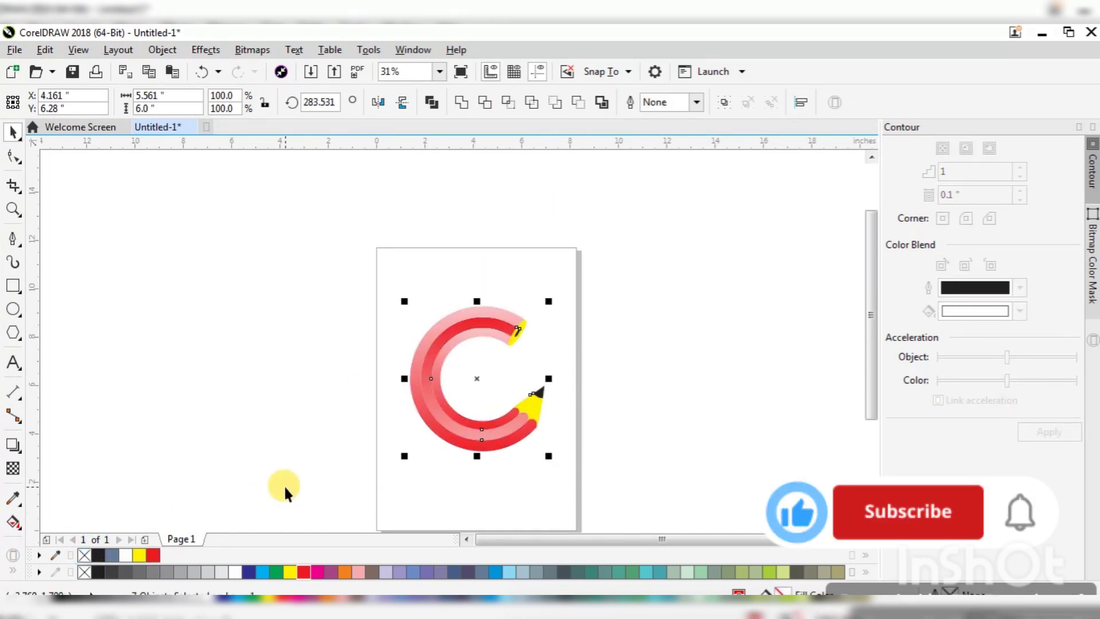
Apply a linear gradient across the pencil's yellow tip section, adding a white colour stop in the middle
scroll(495, 395, "up", 1)
scroll(473, 372, "up", 1)
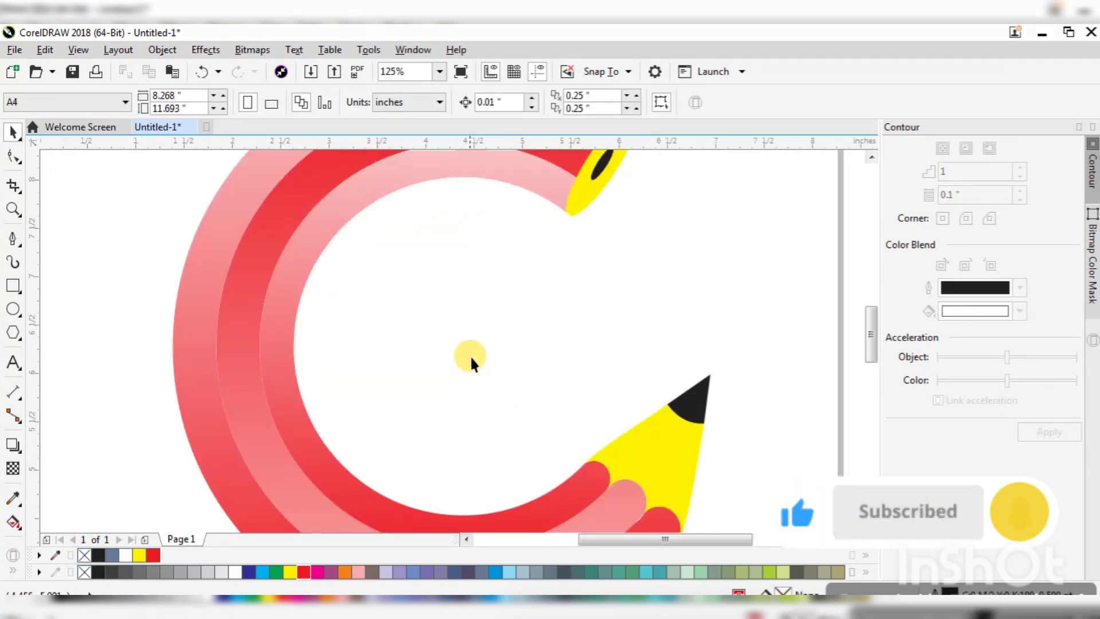
scroll(479, 330, "down", 1)
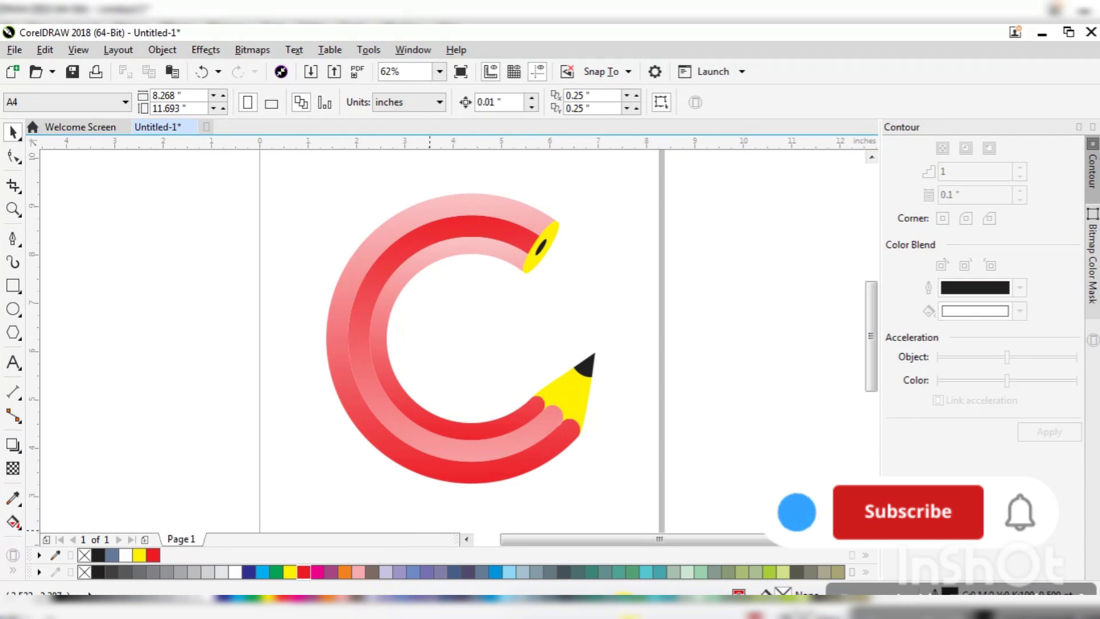
left_click(567, 400)
scroll(569, 401, "up", 2)
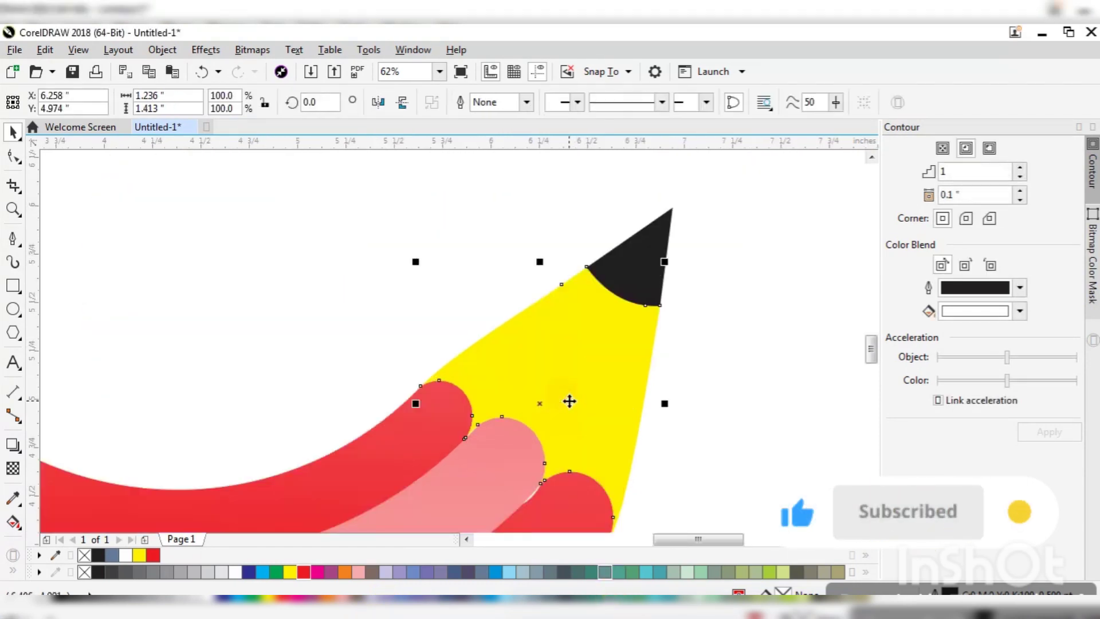
left_click(13, 522)
left_click_drag(484, 317, 672, 435)
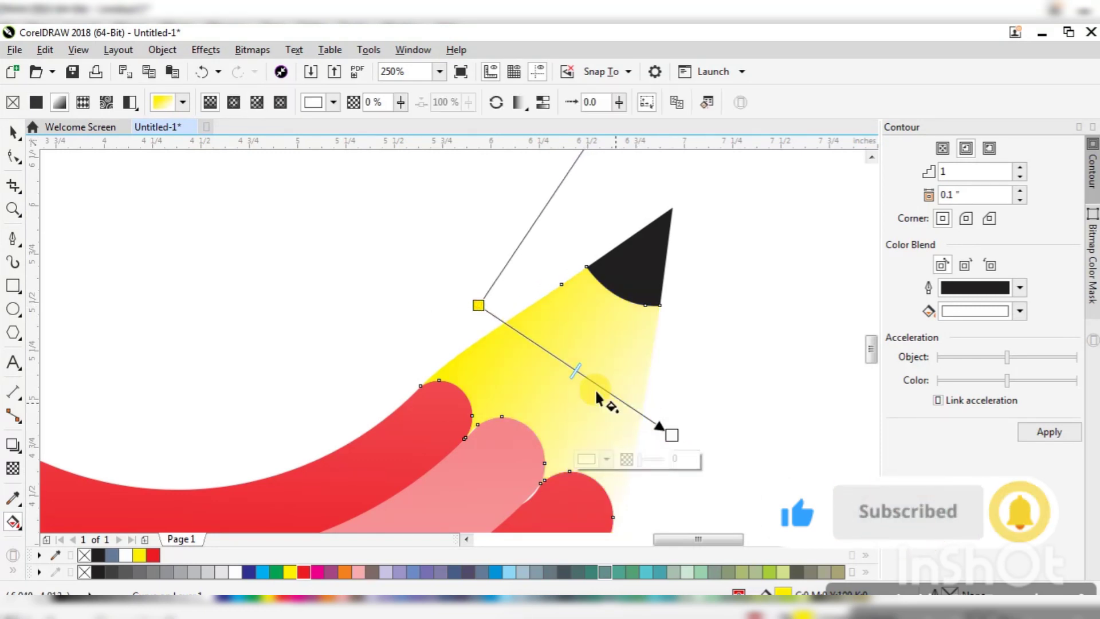
double_click(566, 363)
left_click(236, 571)
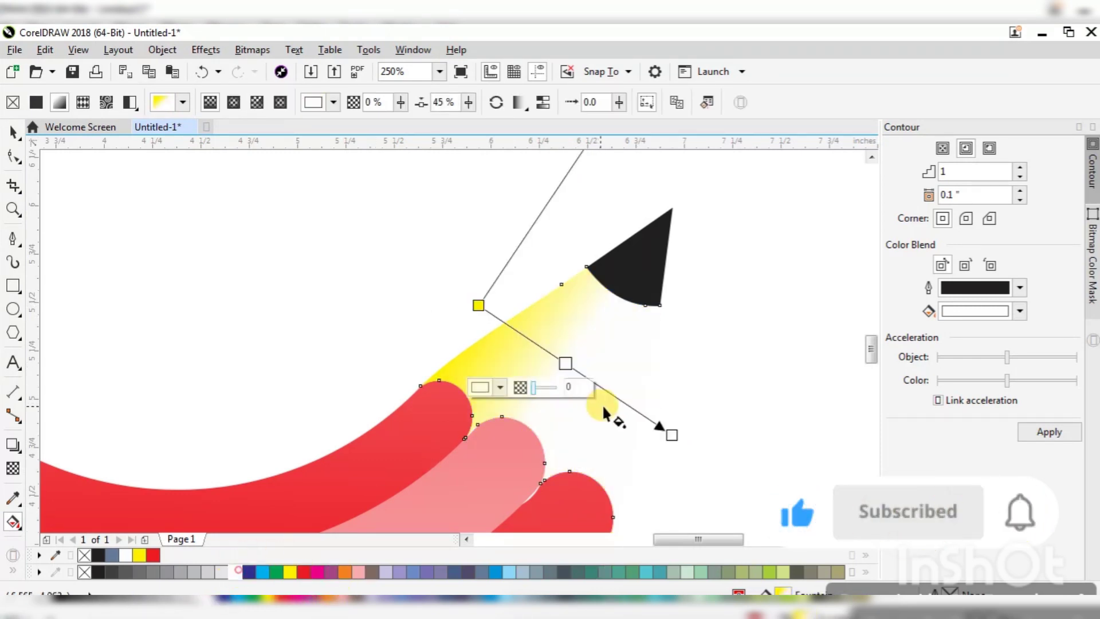
Set both end colours of the tip section's gradient to light green and shift its white stop to 53%
left_click(670, 434)
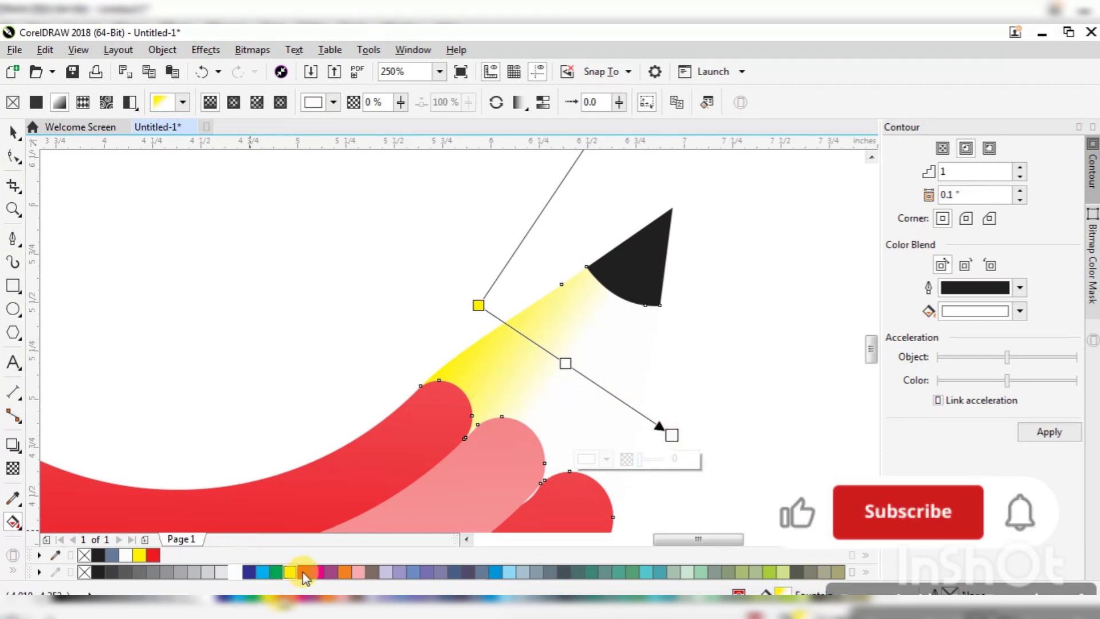
left_click(343, 571)
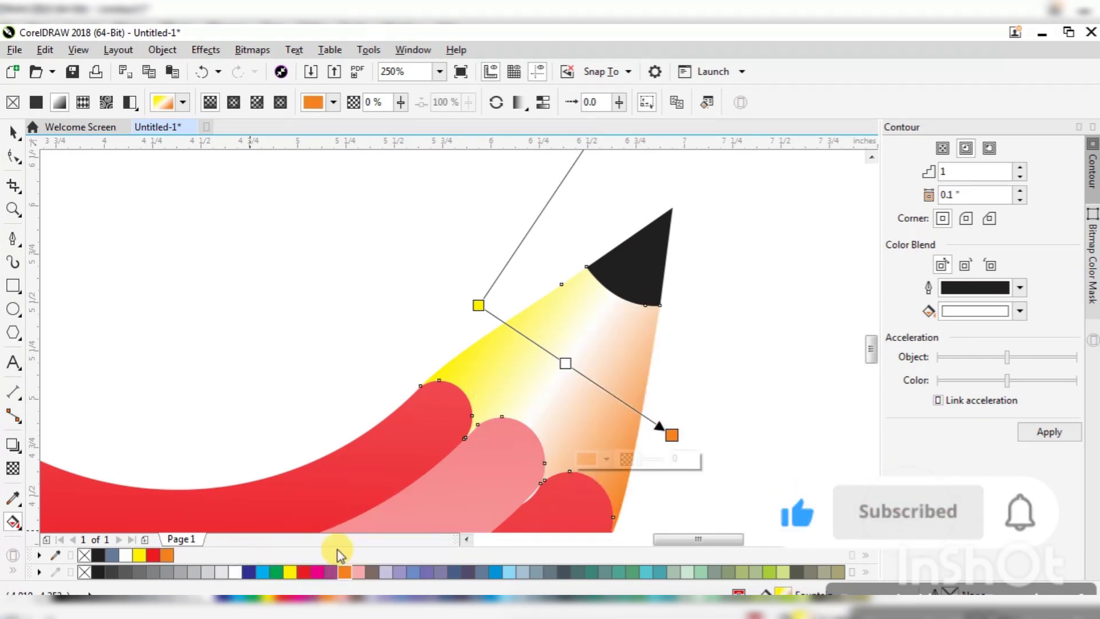
left_click(785, 571)
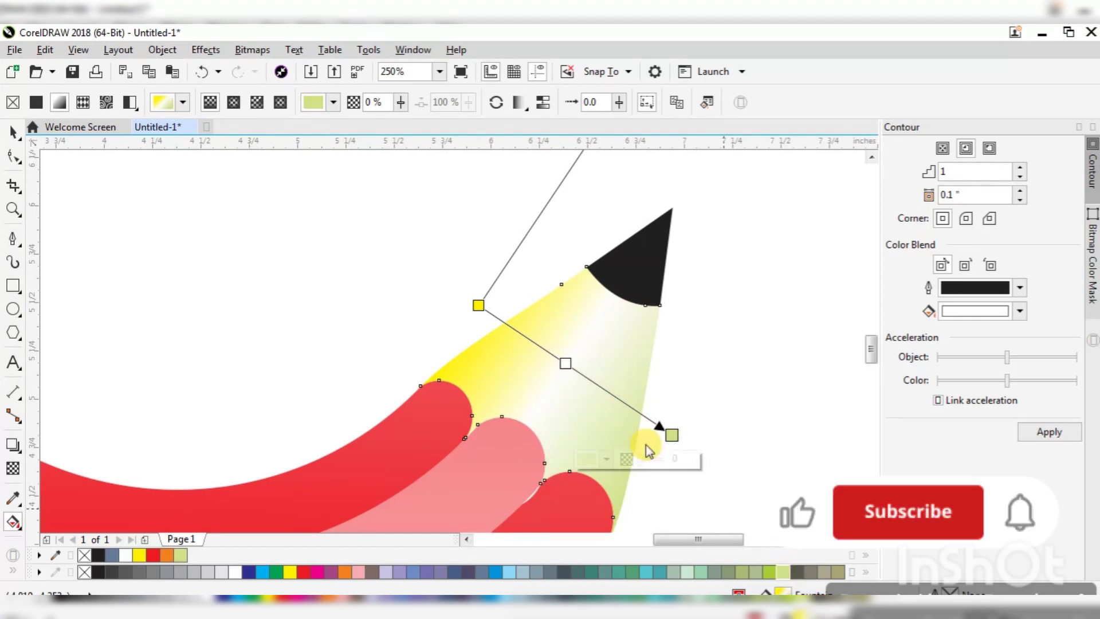
left_click(480, 303)
left_click(783, 571)
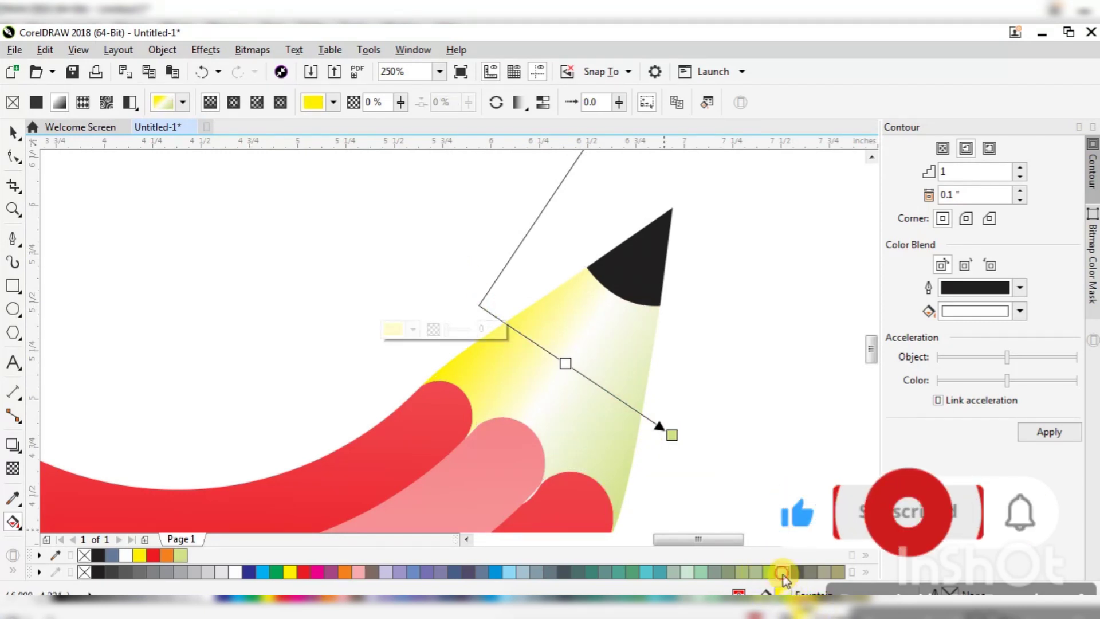
left_click(566, 364)
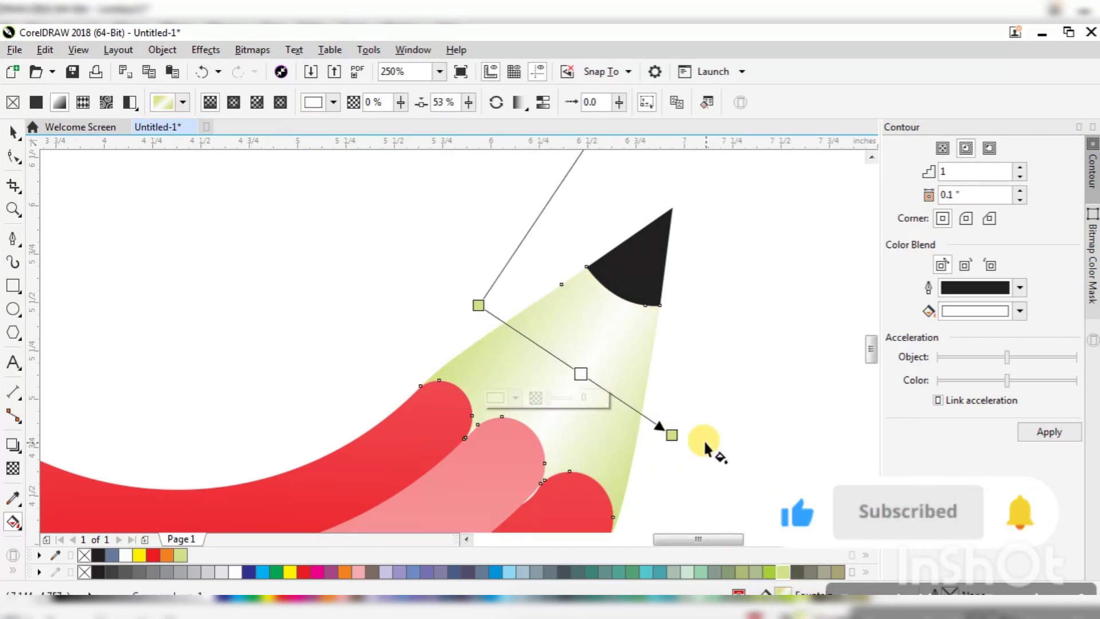
Pull both ends of the tip section's gradient in to its edges and recolour them a stronger green
left_click_drag(672, 435, 658, 415)
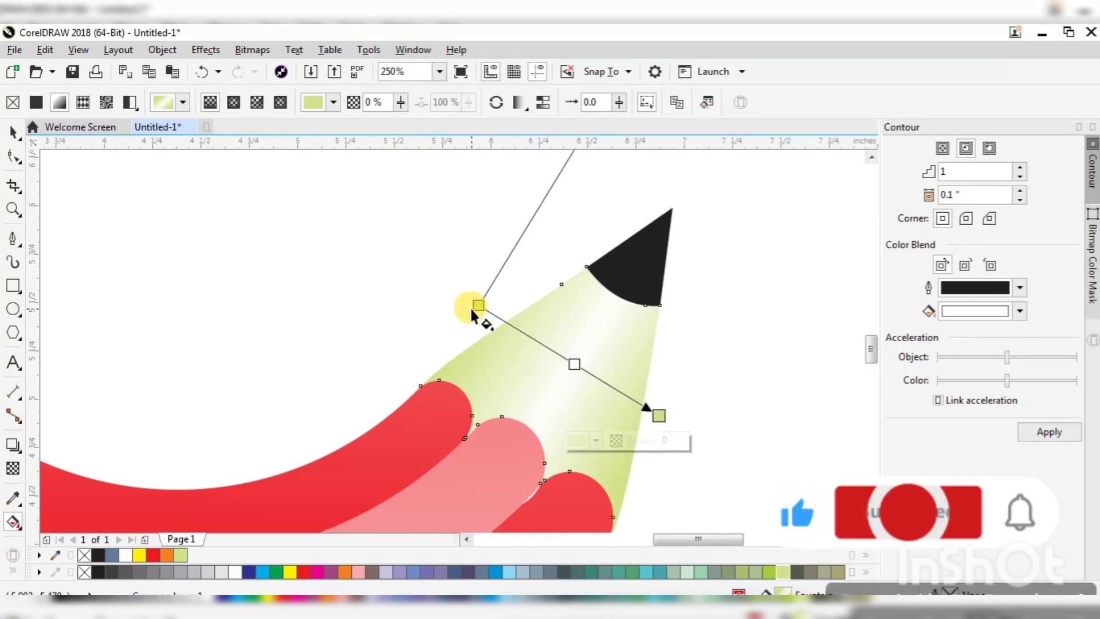
left_click_drag(479, 306, 499, 326)
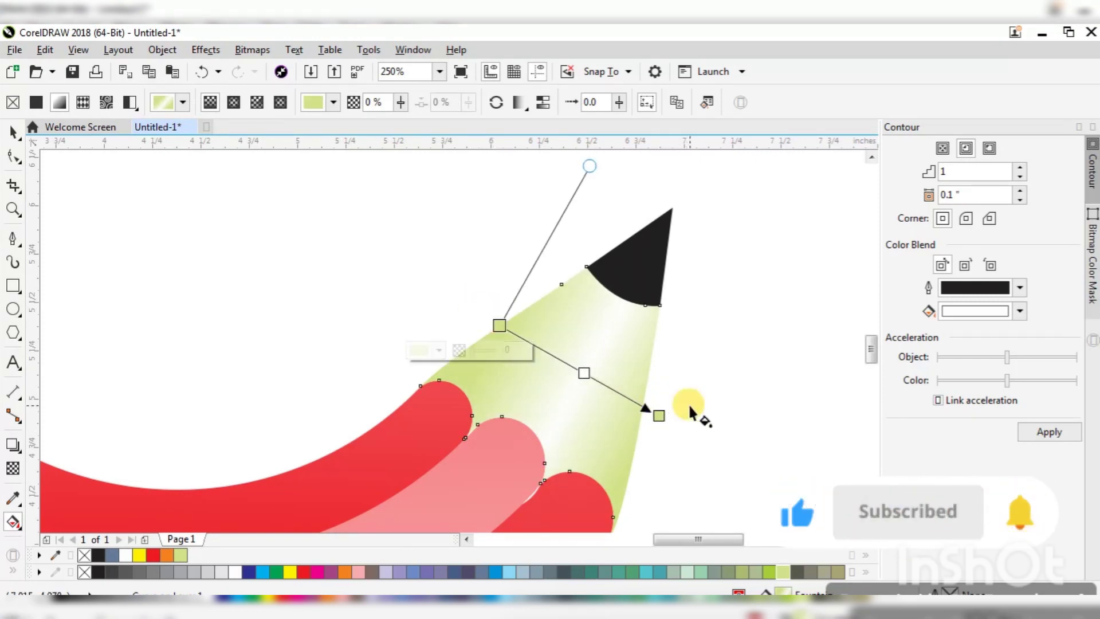
left_click_drag(654, 412, 648, 411)
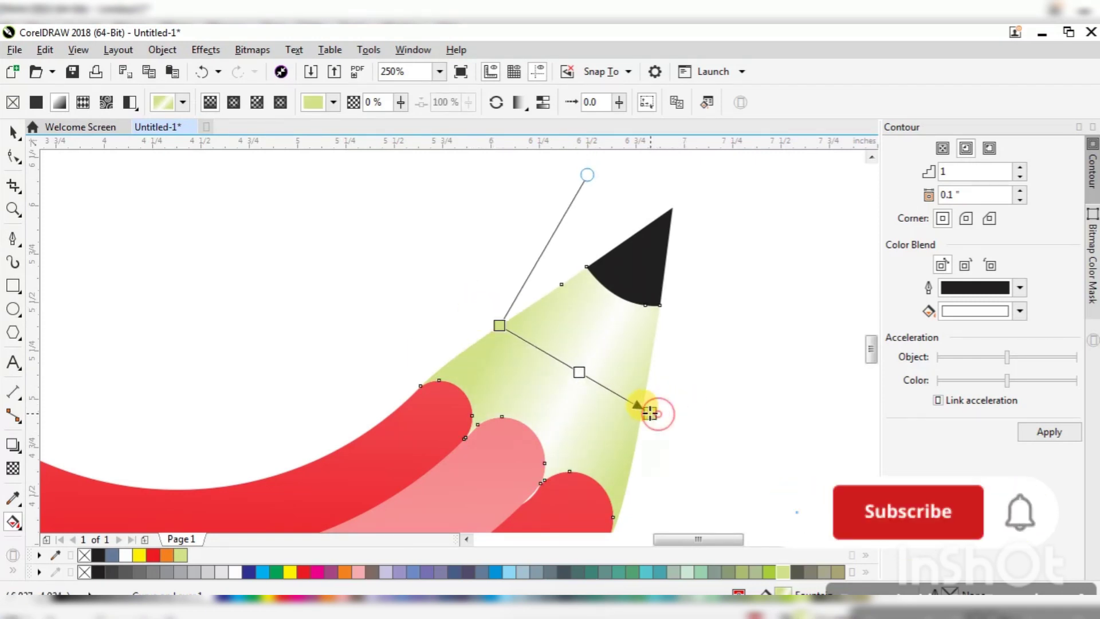
left_click(769, 571)
left_click(499, 325)
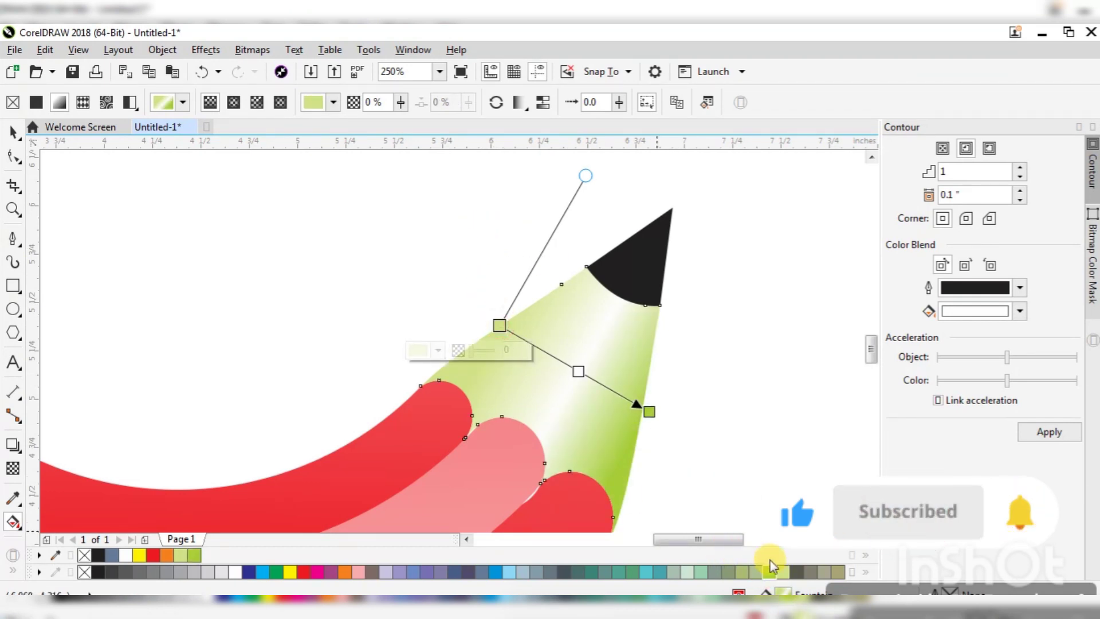
left_click(770, 572)
scroll(601, 381, "down", 5)
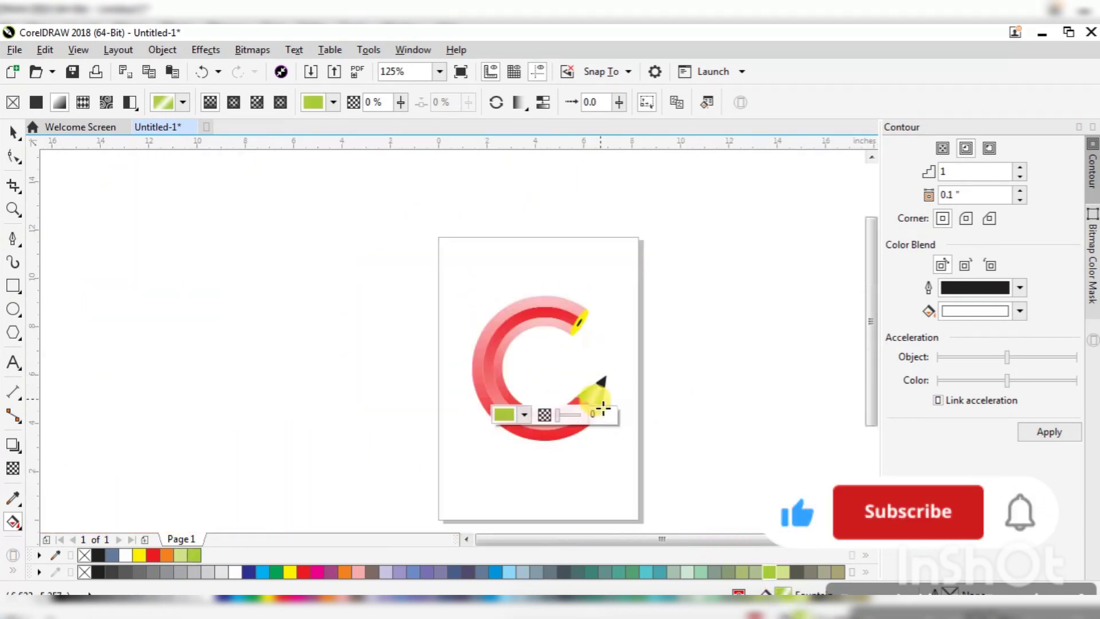
Apply a linear gradient along the yellow elliptical end cap and give it a white middle stop
scroll(576, 323, "up", 4)
left_click(589, 356)
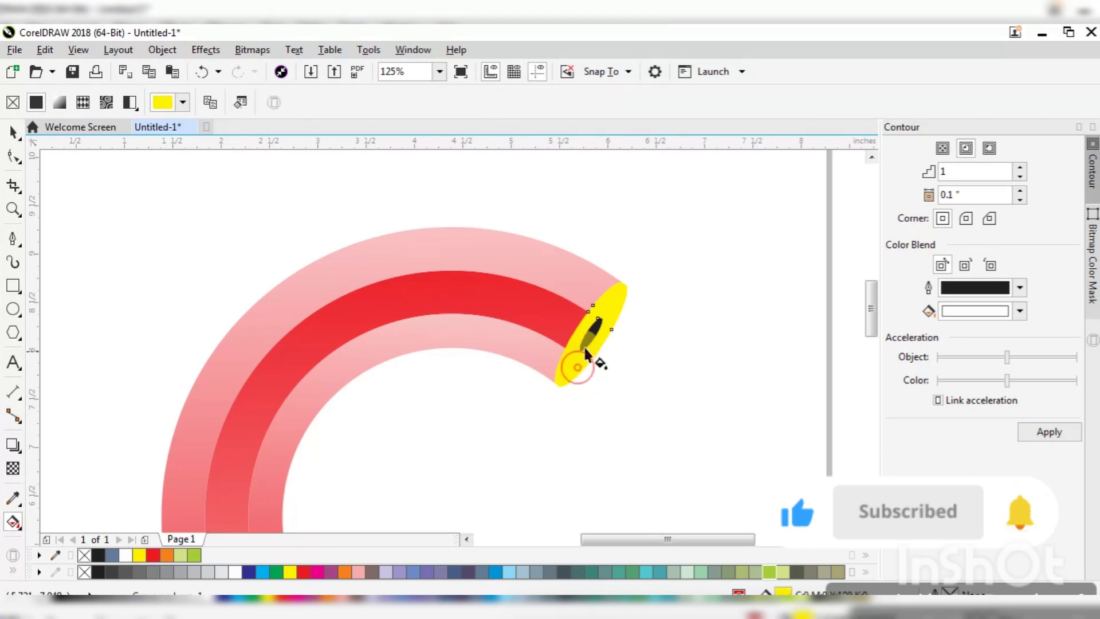
scroll(590, 356, "up", 2)
left_click_drag(667, 229, 513, 452)
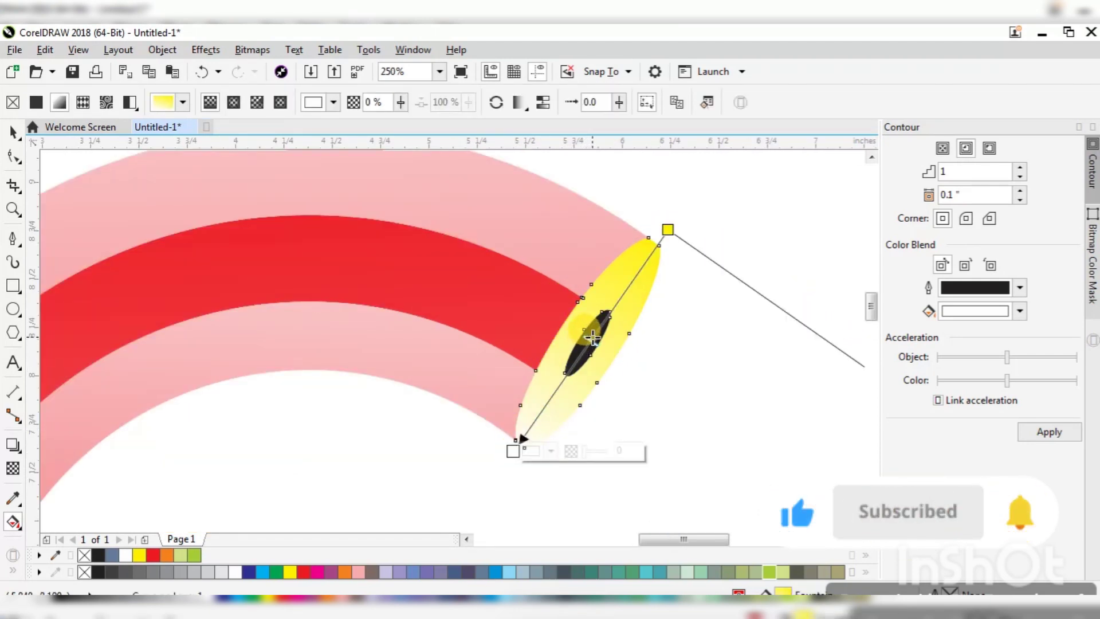
left_click(598, 328)
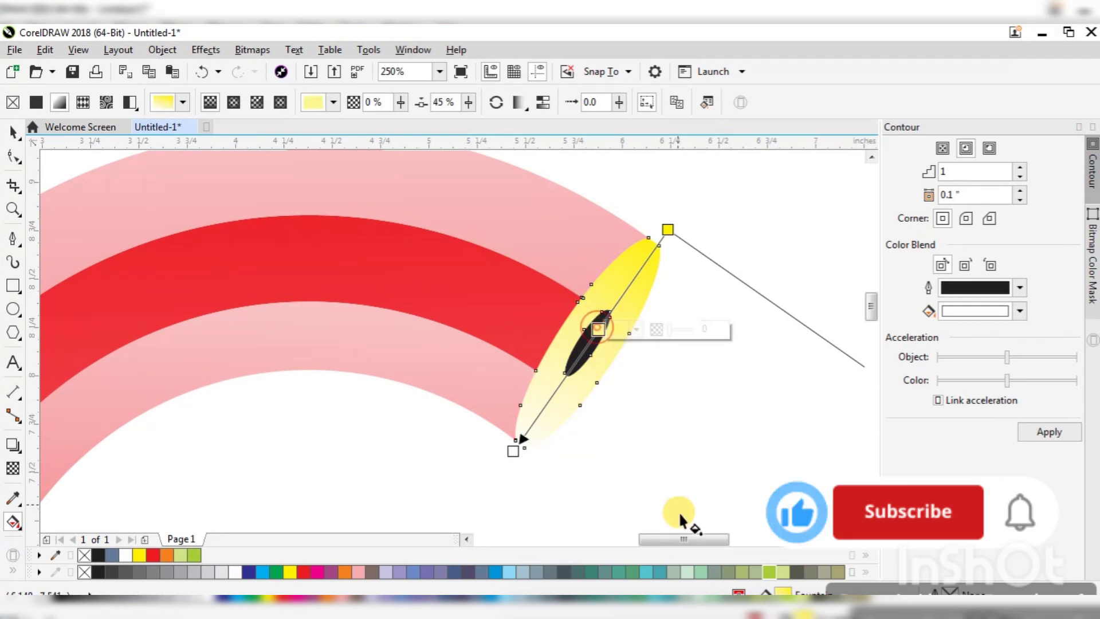
left_click_drag(756, 571, 595, 333)
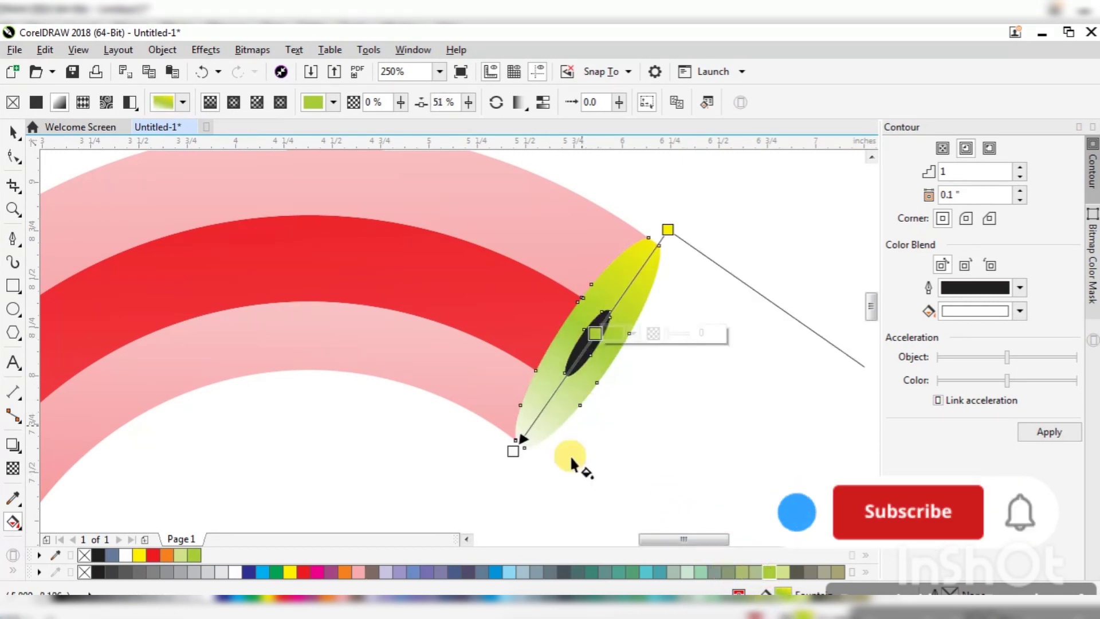
left_click(232, 570)
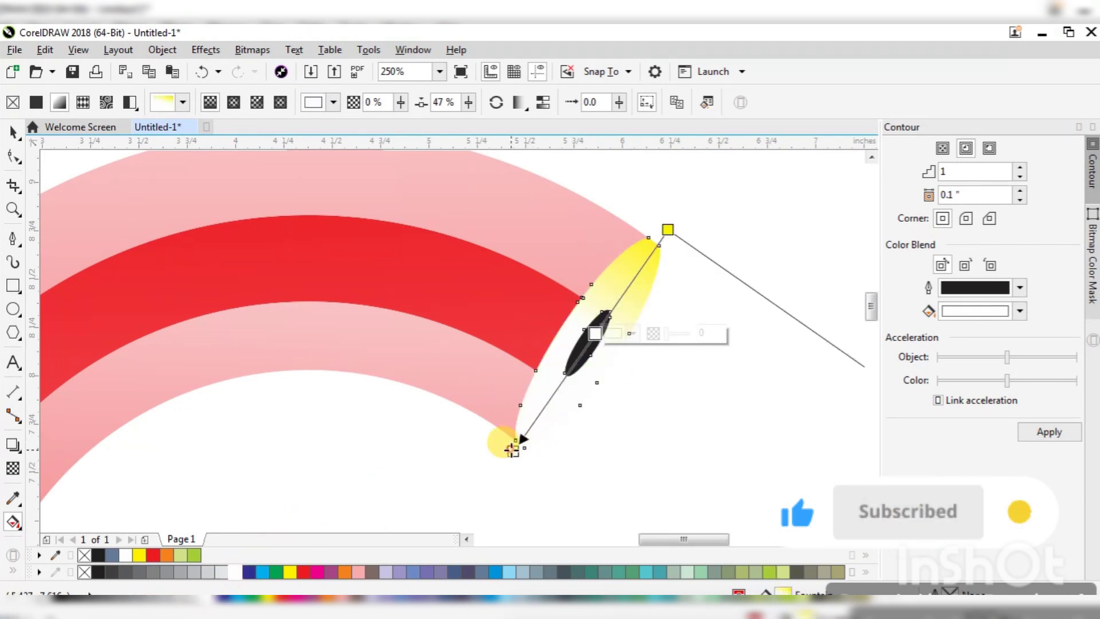
Set both end colours of the elliptical end cap's gradient to the same green as the pencil tip
left_click(512, 450)
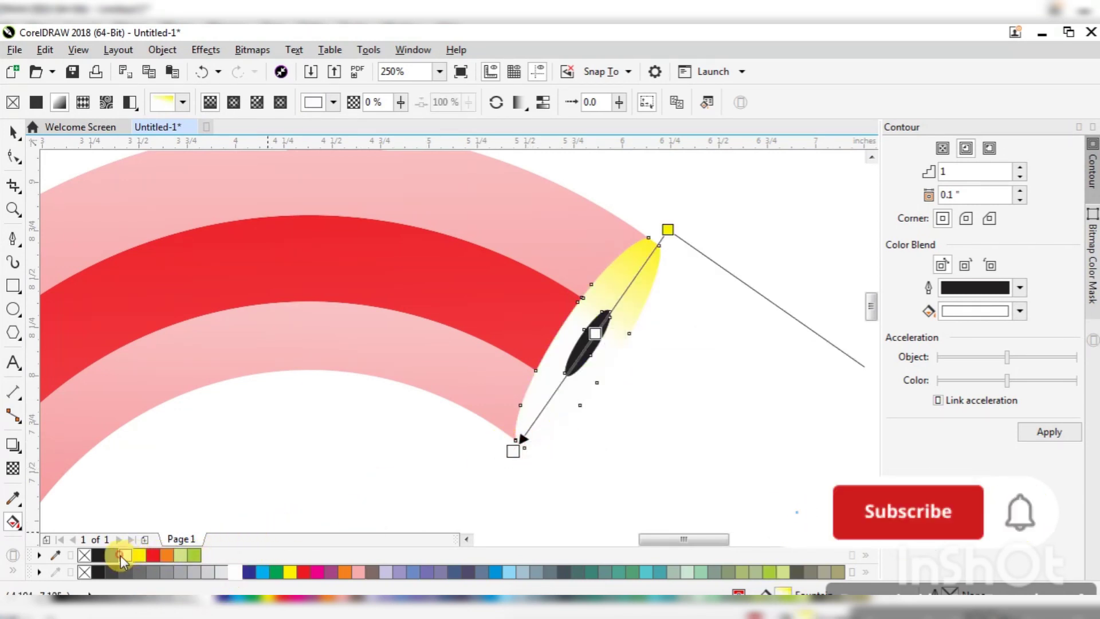
left_click_drag(121, 557, 513, 445)
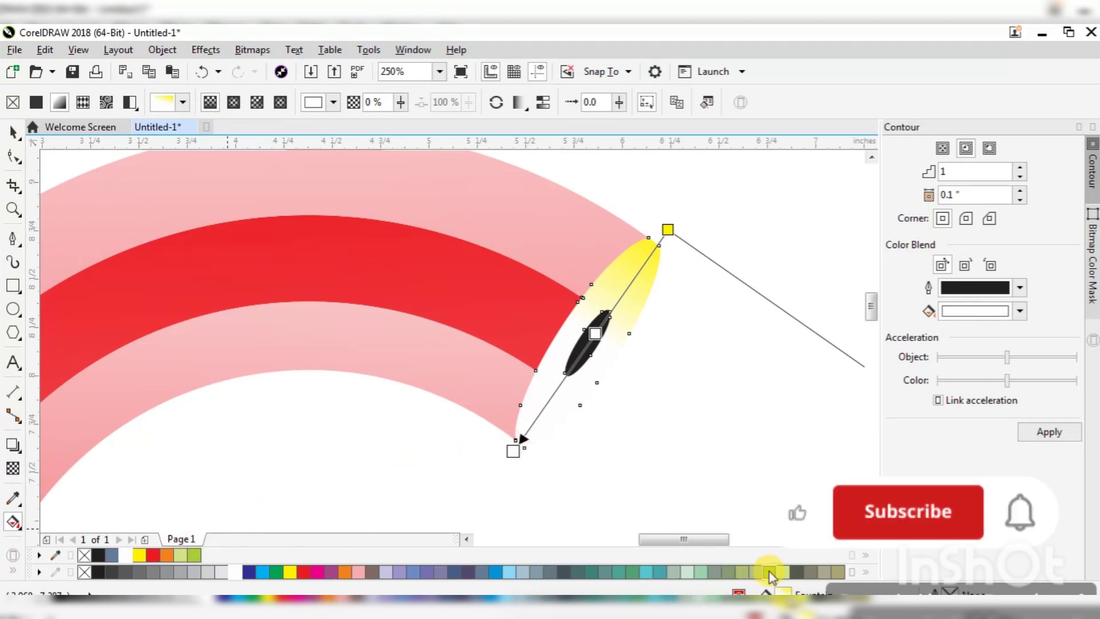
left_click_drag(769, 572, 513, 450)
left_click(667, 230)
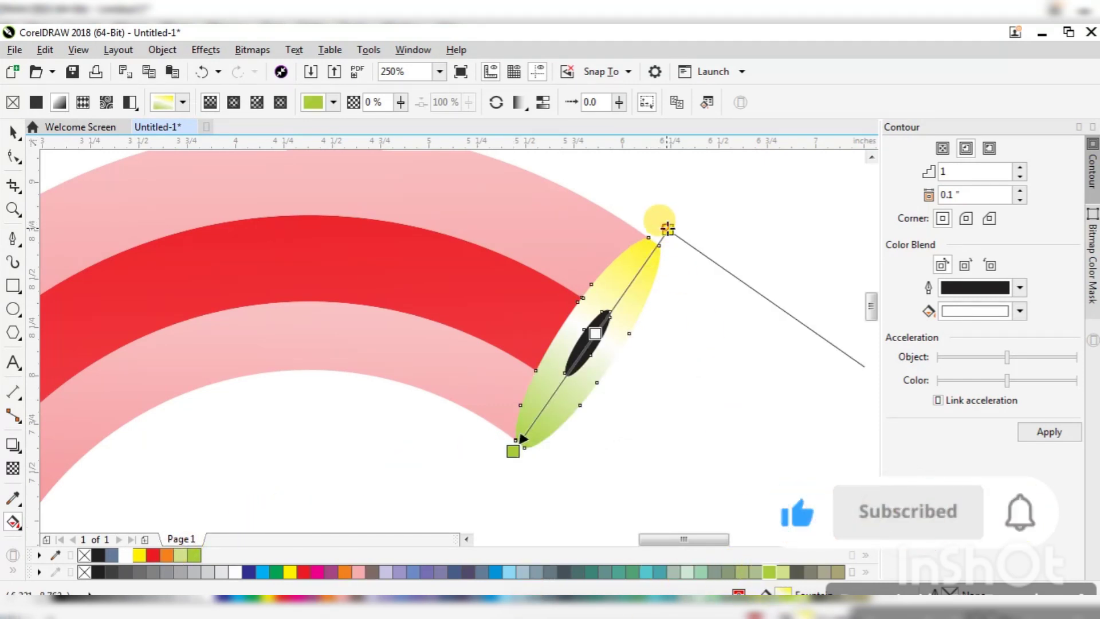
left_click(194, 555)
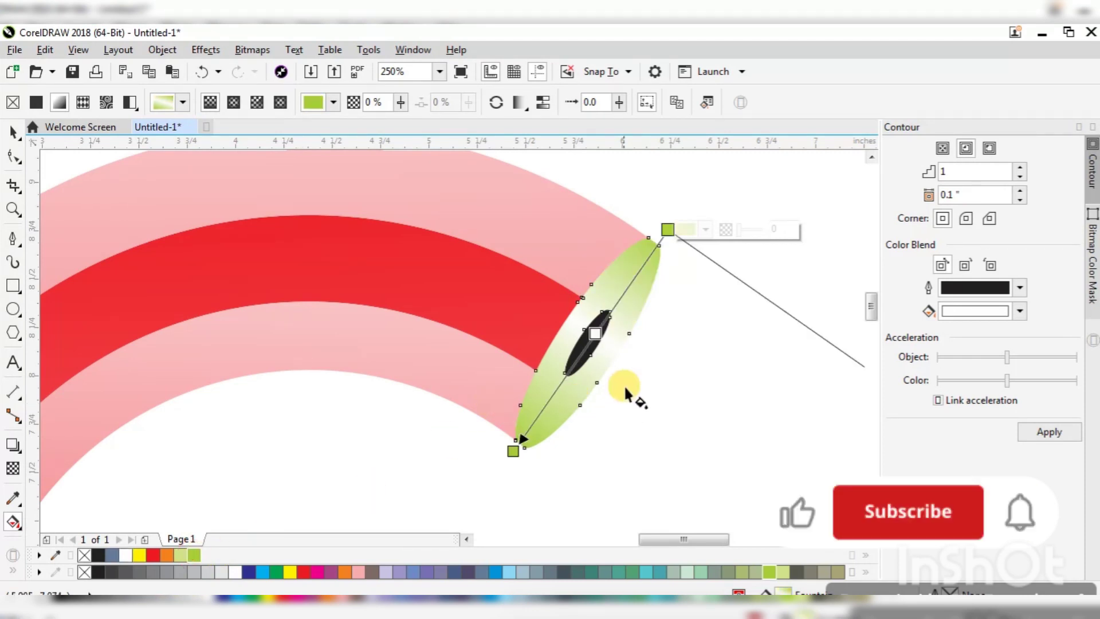
scroll(627, 390, "down", 2)
scroll(531, 253, "down", 1)
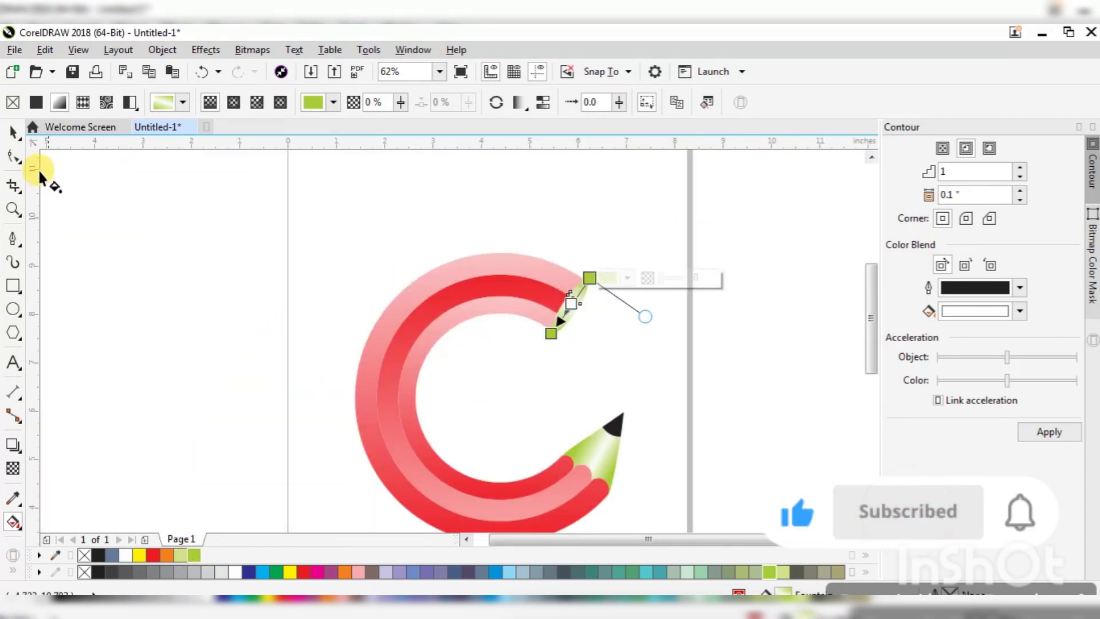
Select the innermost band and fill it with a solid orange-red shade
left_click(13, 133)
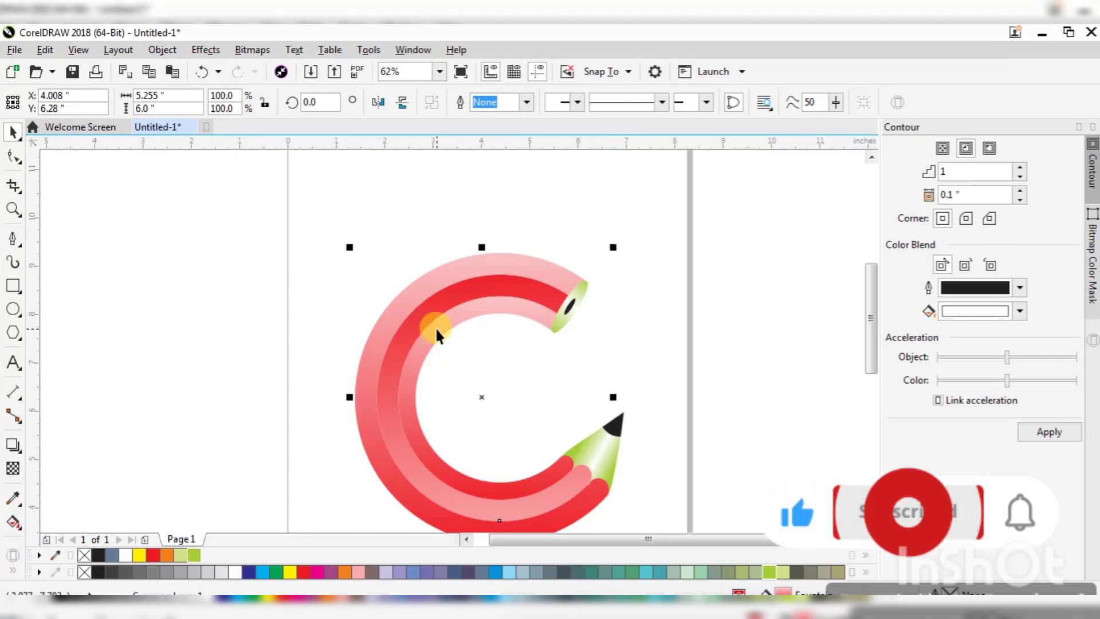
left_click(480, 335)
left_click(476, 312)
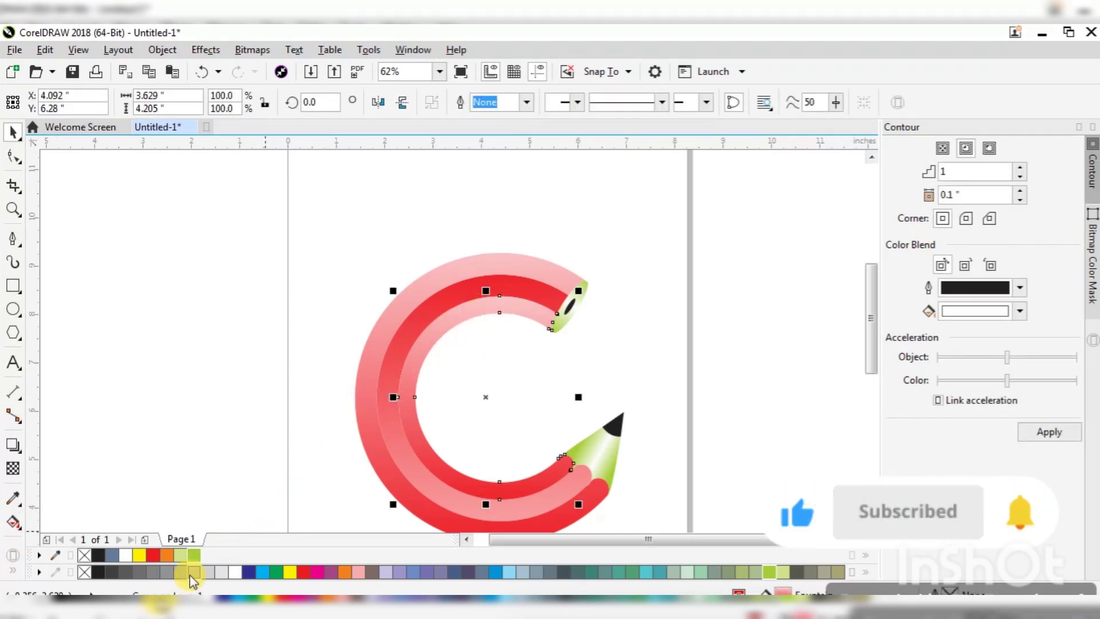
left_click(300, 571)
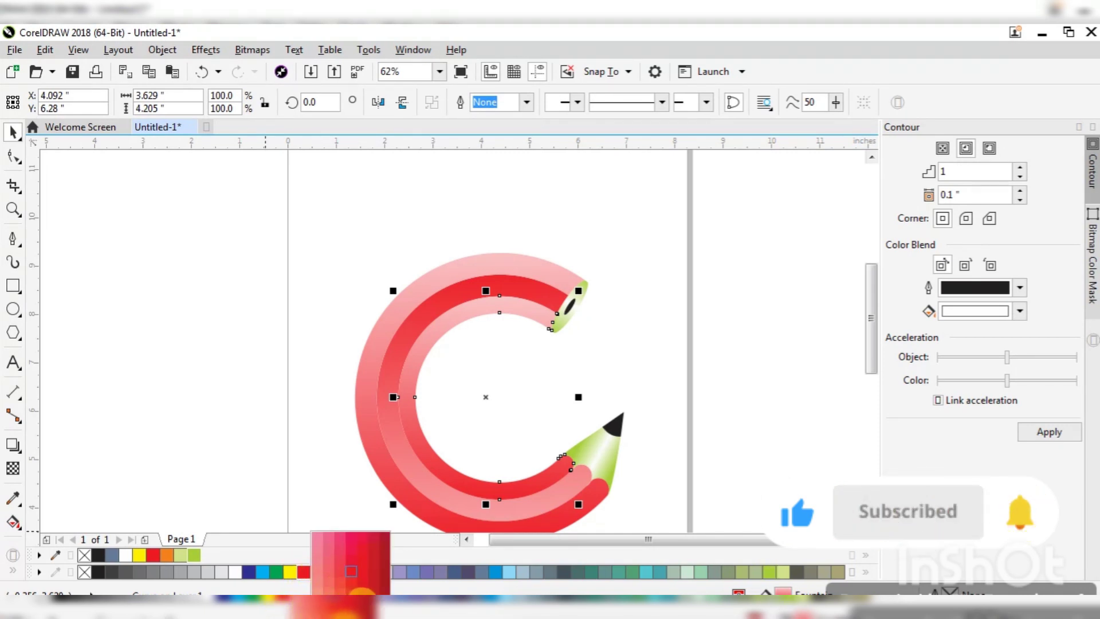
left_click(340, 585)
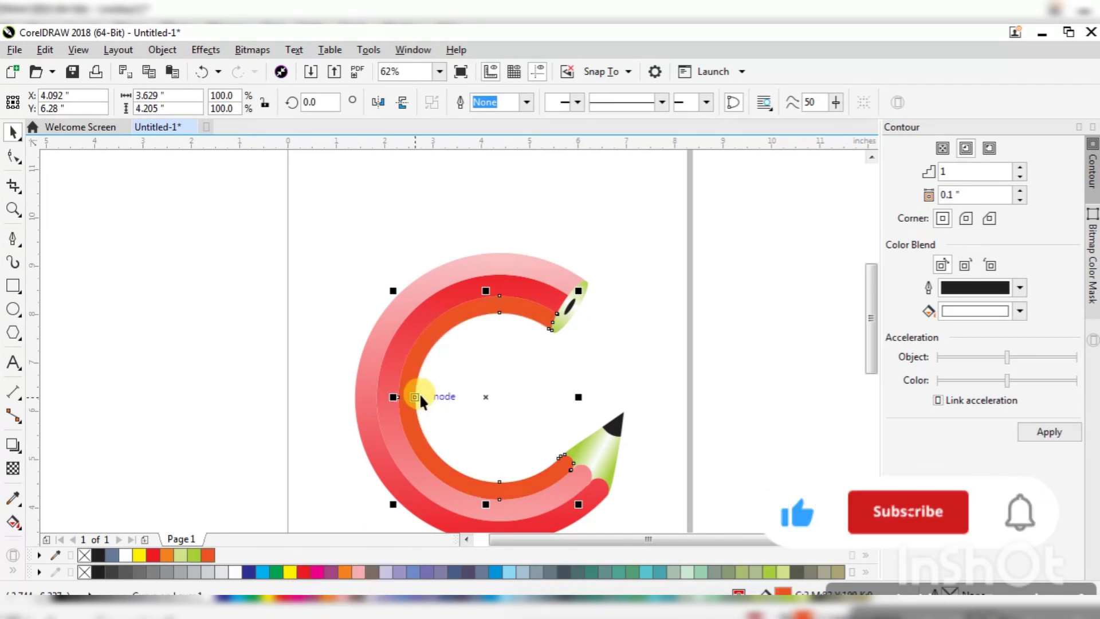
Fill the middle and outermost bands solid red, then pick another shade for the middle band
left_click(449, 510)
left_click(461, 508)
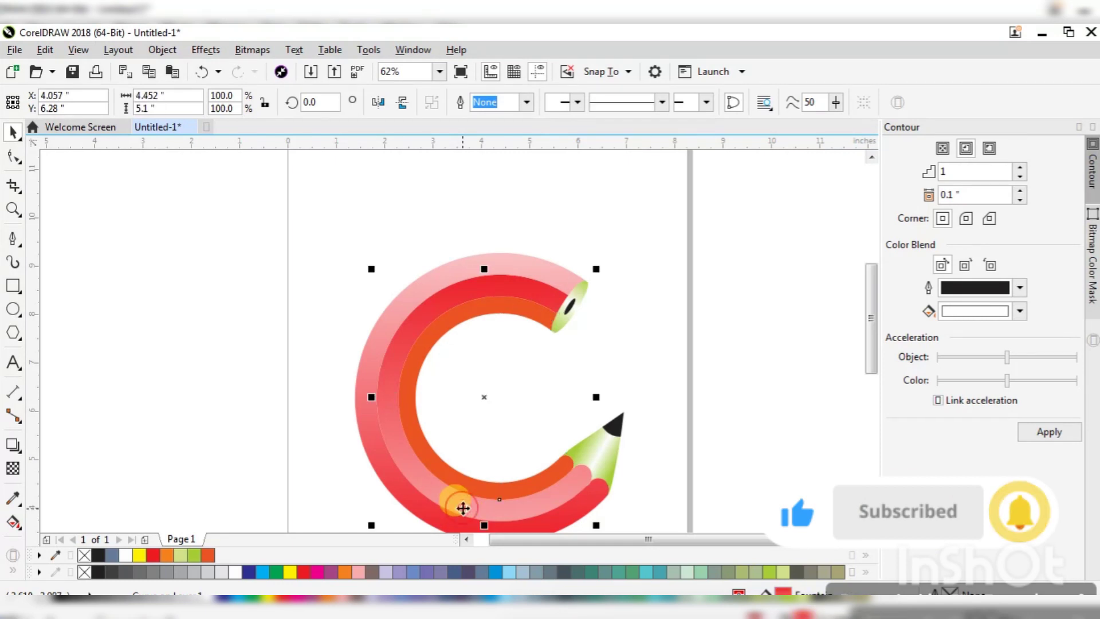
left_click(310, 571)
left_click(388, 370)
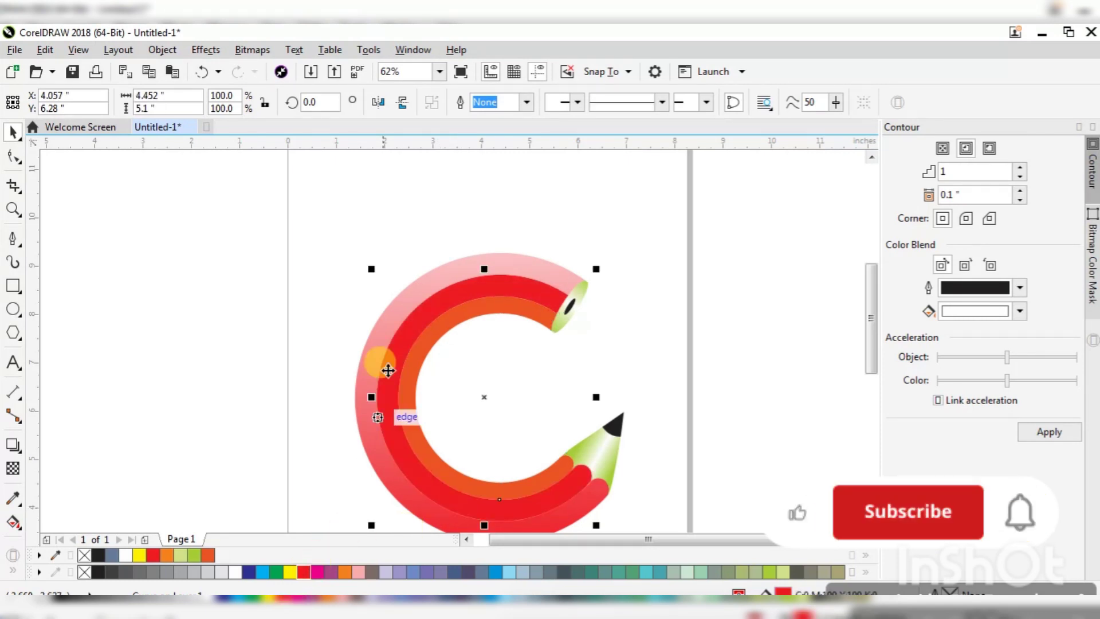
left_click(449, 278)
left_click(310, 571)
left_click(466, 509)
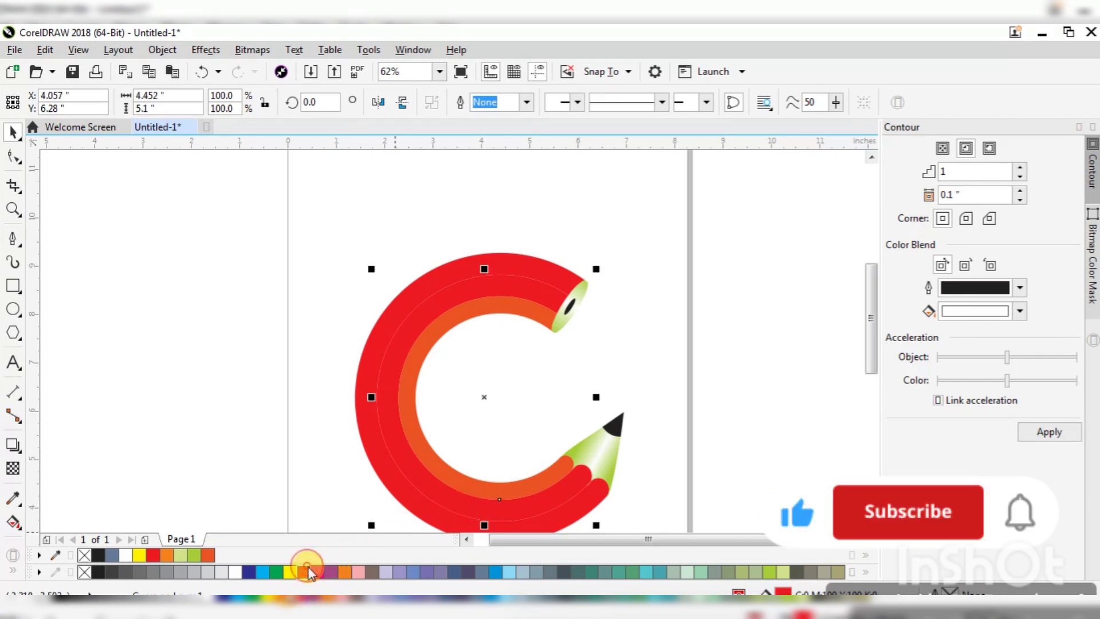
left_click_drag(308, 571, 318, 583)
left_click(479, 351)
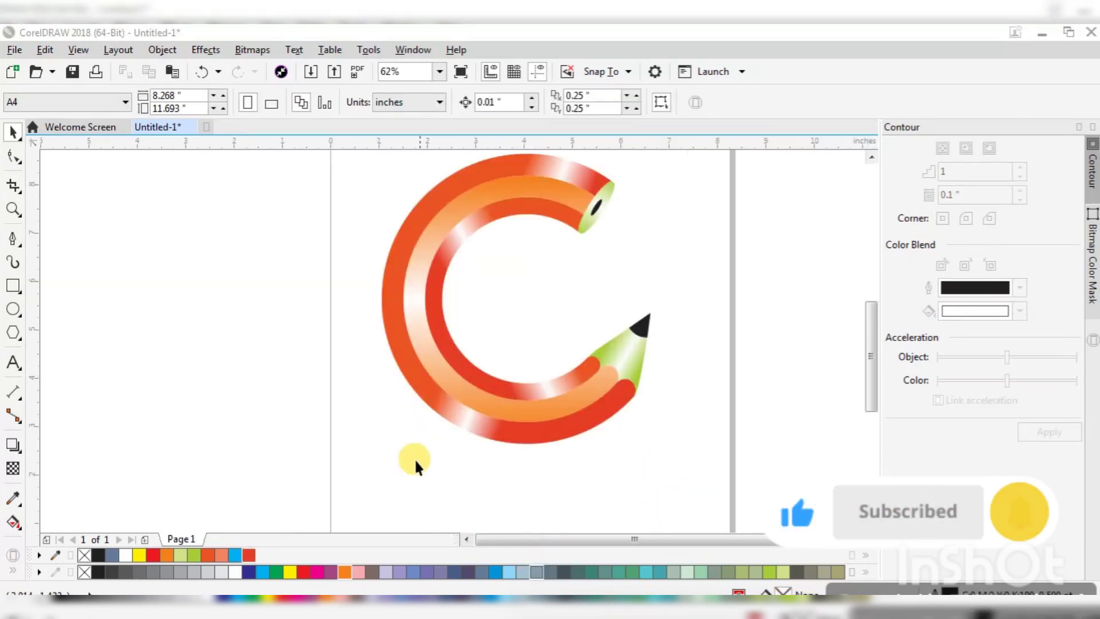
Select all objects of the pencil-shaped C and scale them down to about 4.23 by 4.57 inches
scroll(356, 474, "down", 2)
left_click_drag(356, 473, 583, 232)
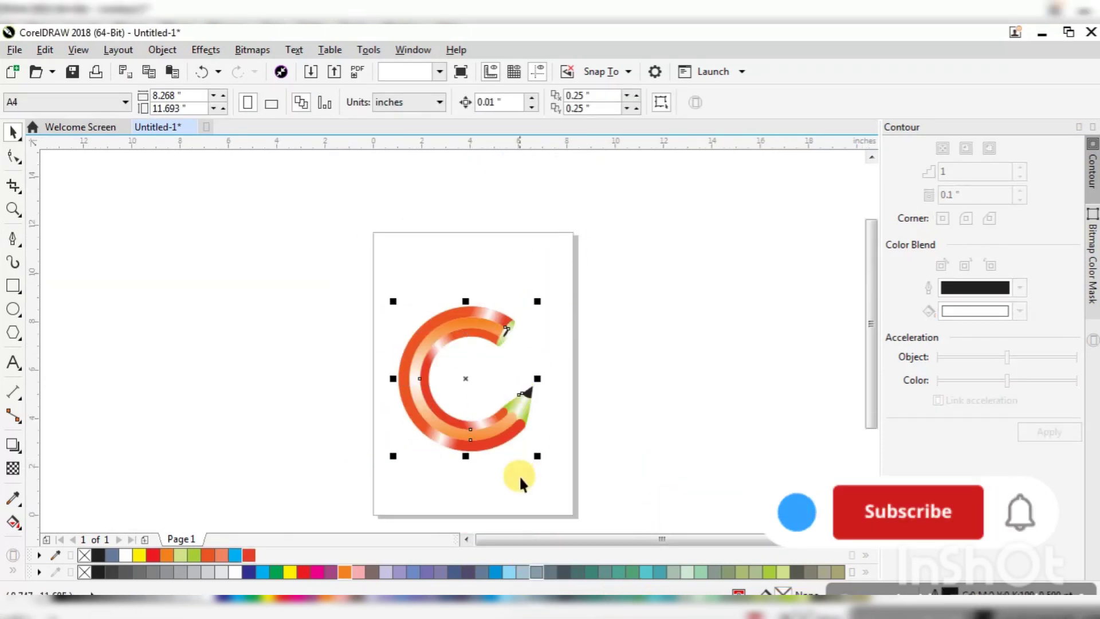
left_click_drag(538, 457, 521, 456)
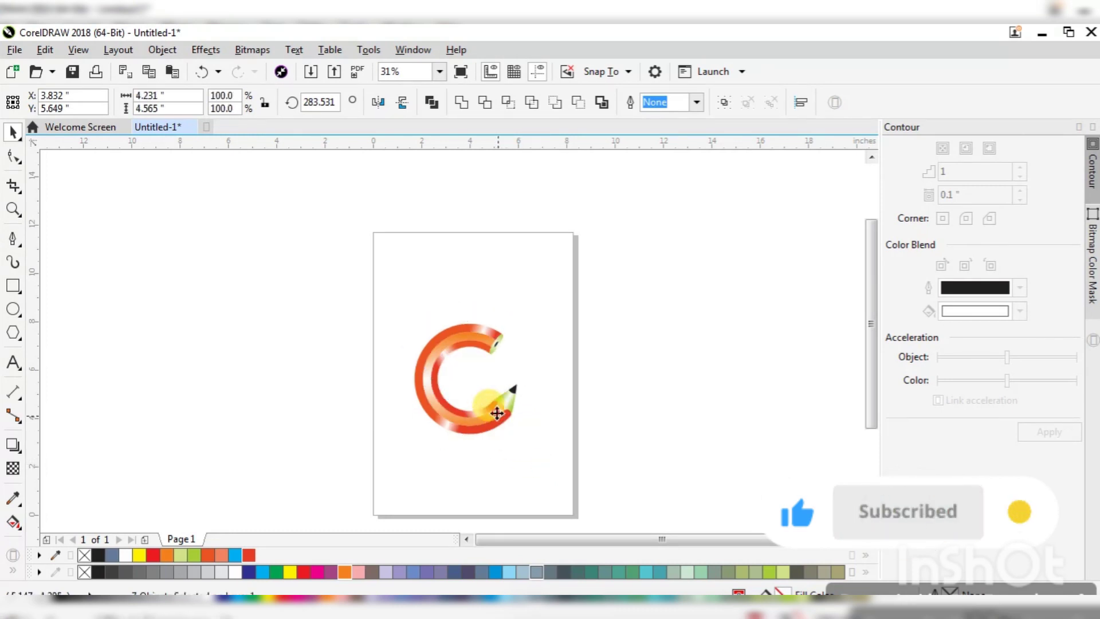
Bring the pencil-shaped C back to its larger size spanning most of the page width and deselect it
mouse_move(497, 413)
left_mouse_down()
mouse_move(496, 377)
mouse_move(549, 438)
mouse_move(517, 422)
left_mouse_up()
left_click(637, 351)
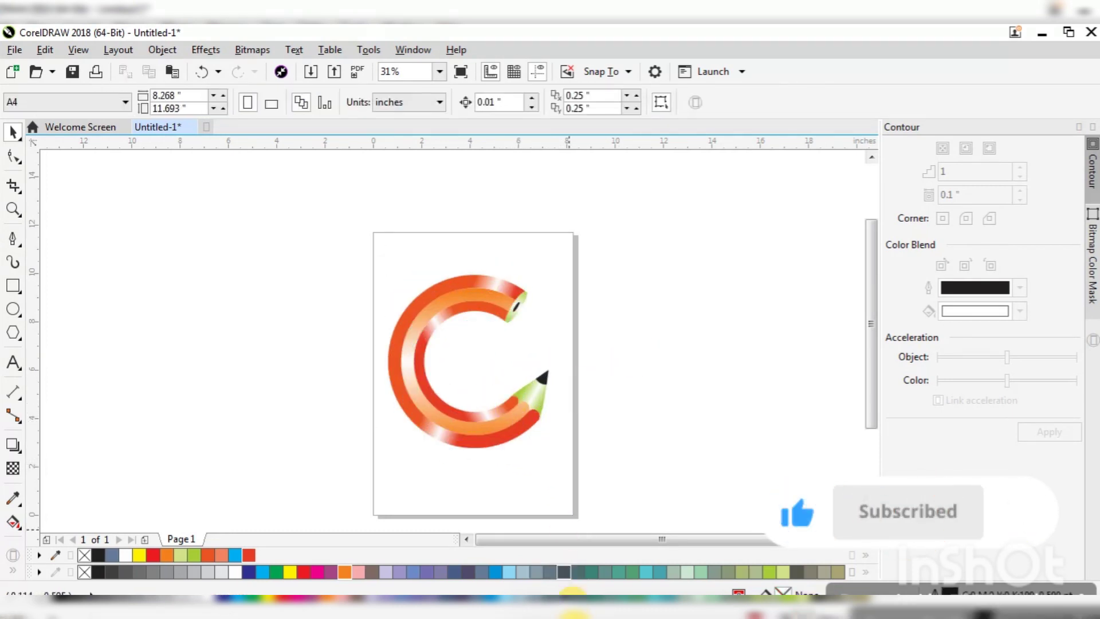
Add the text "education" inside the opening of the C
left_click(14, 362)
scroll(452, 361, "up", 4)
left_click(445, 343)
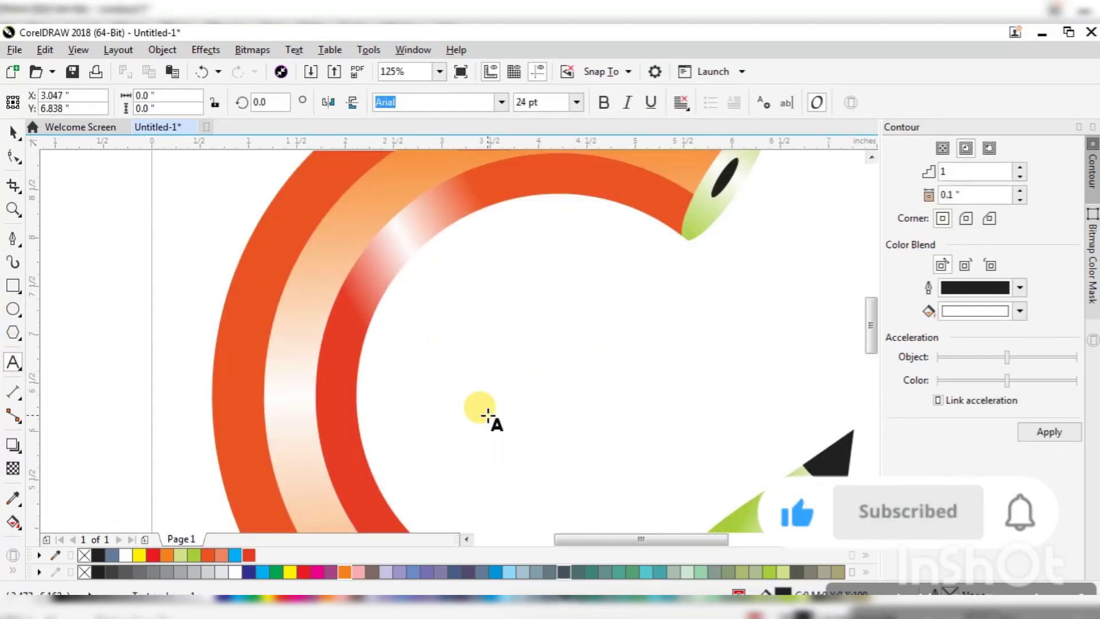
type("edu")
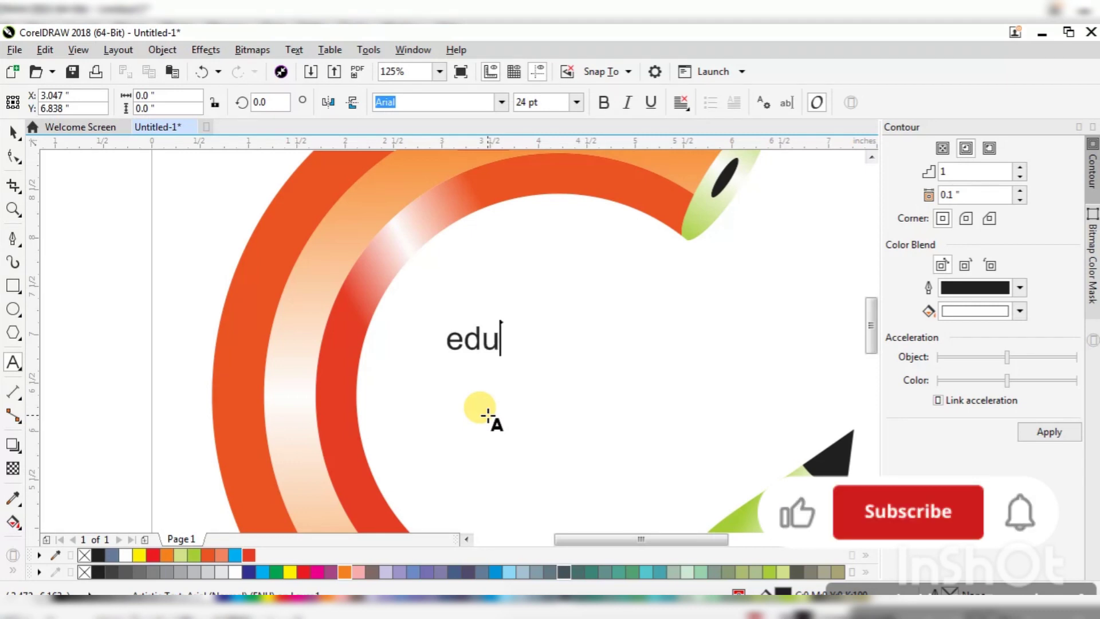
type("cation")
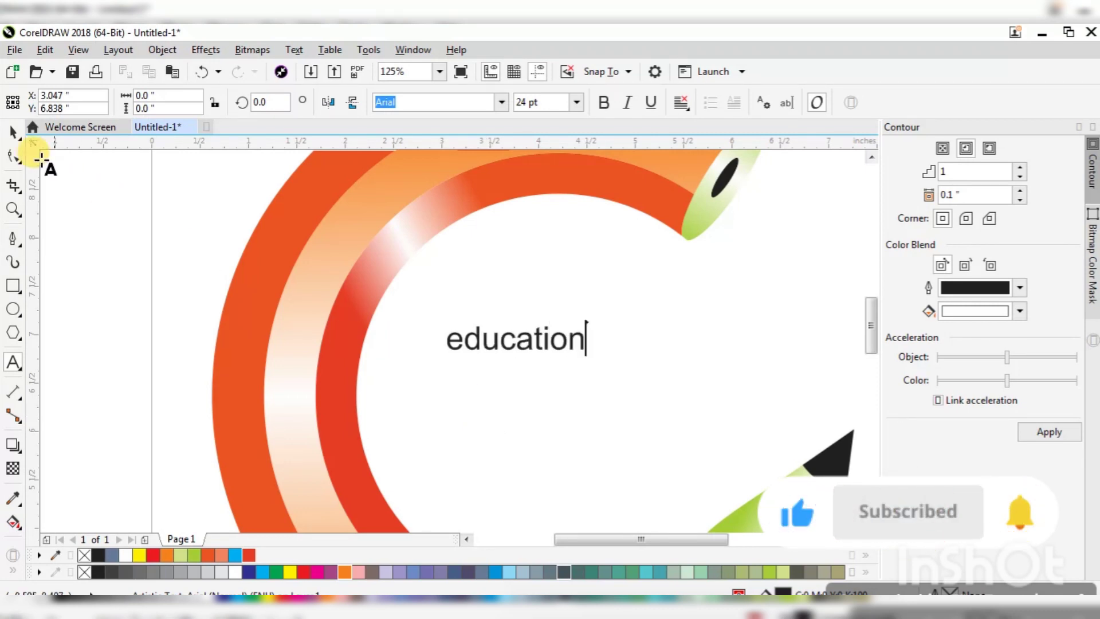
left_click(13, 135)
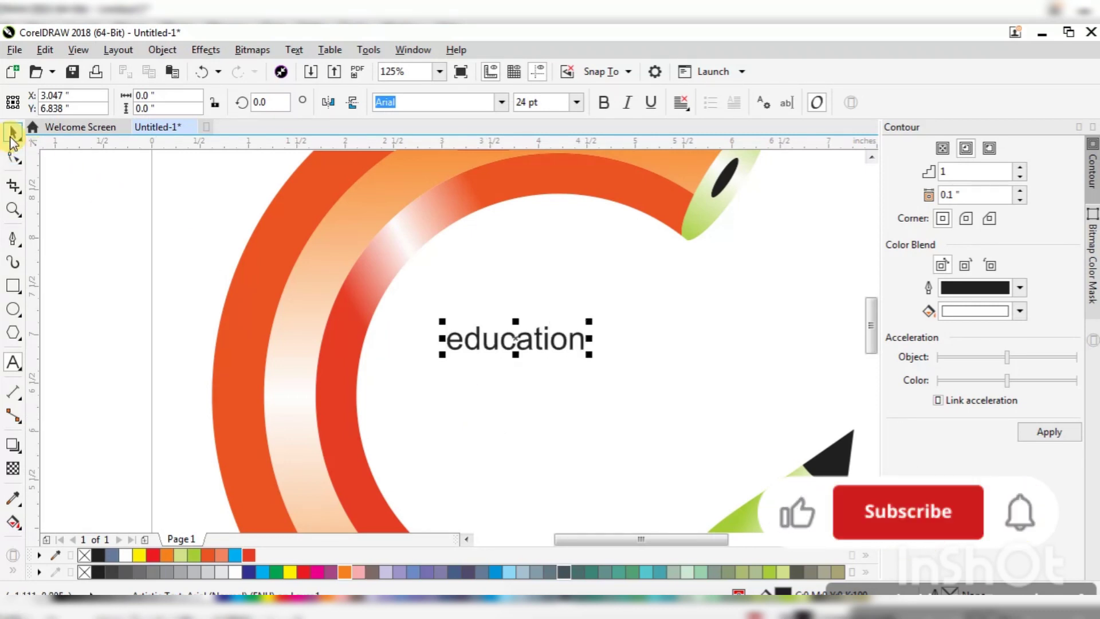
Enlarge the text to about 41 pt and change its case to uppercase
left_click_drag(590, 355, 686, 371)
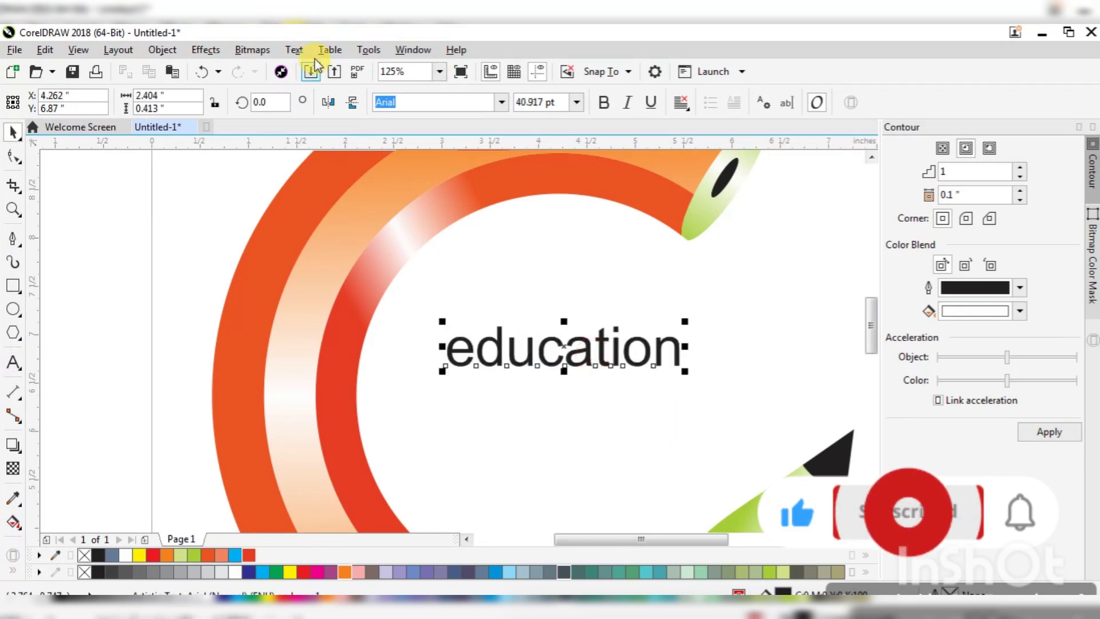
left_click(294, 49)
left_click(334, 437)
left_click(452, 315)
left_click(481, 368)
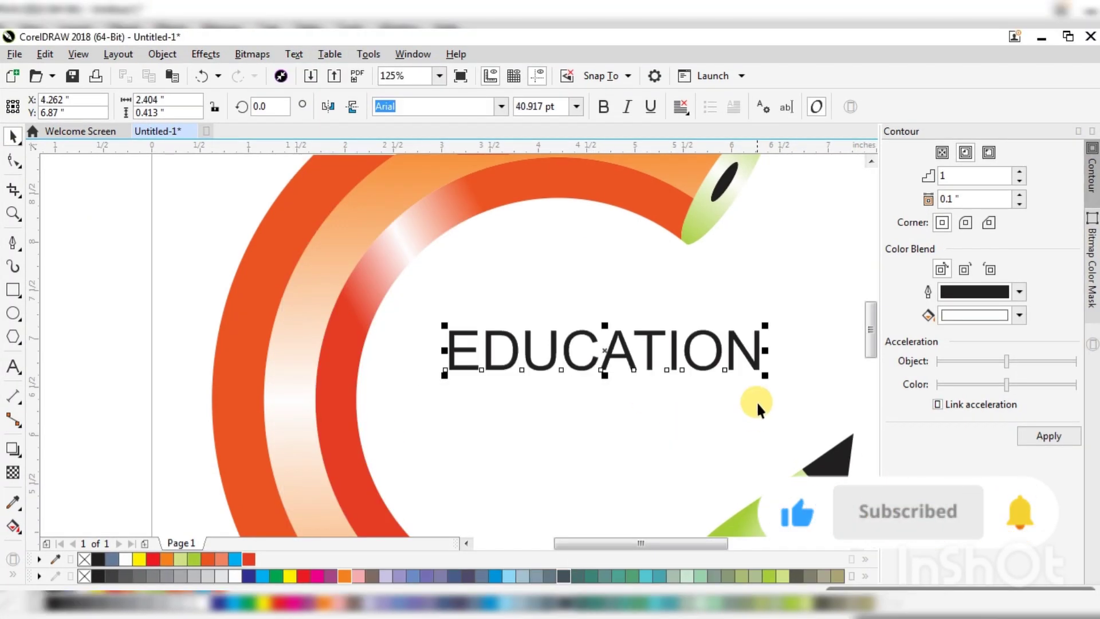
Make the text bold and enlarge it to about 4.67 by 0.74 inches within the C's opening
left_click_drag(766, 378, 784, 378)
left_click(603, 106)
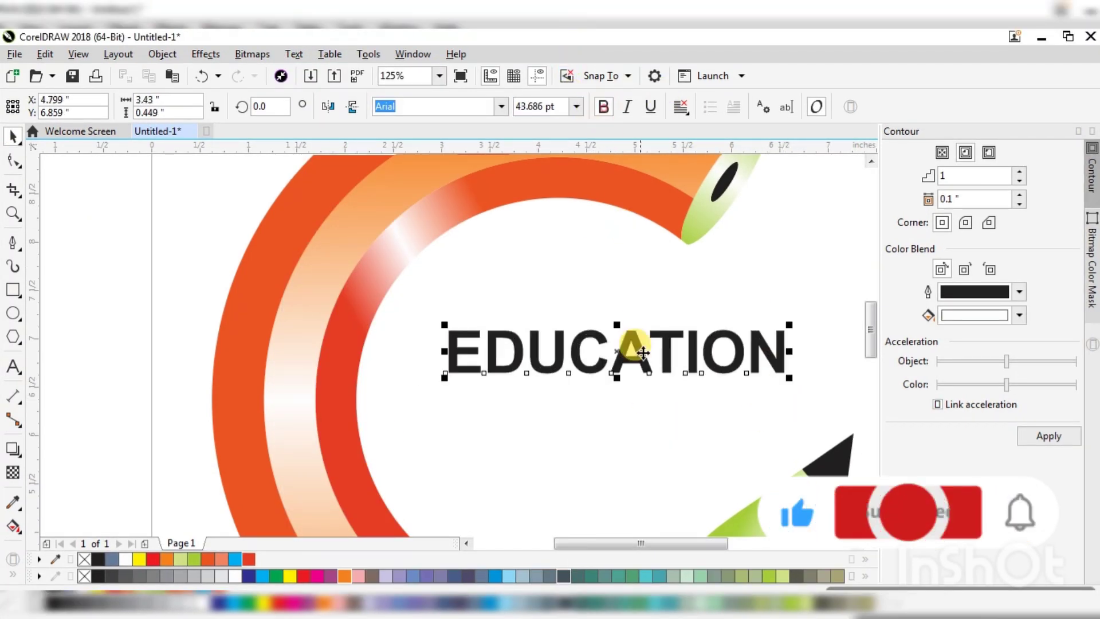
left_click_drag(644, 369, 602, 432)
scroll(570, 257, "down", 2)
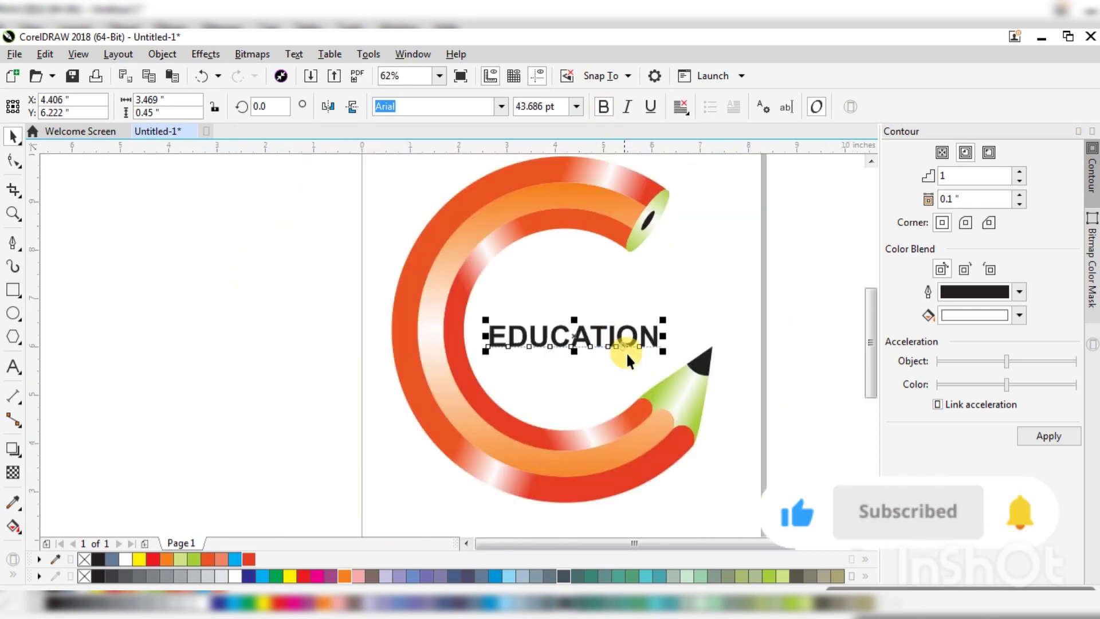
left_click_drag(663, 355, 715, 329)
scroll(614, 322, "up", 2)
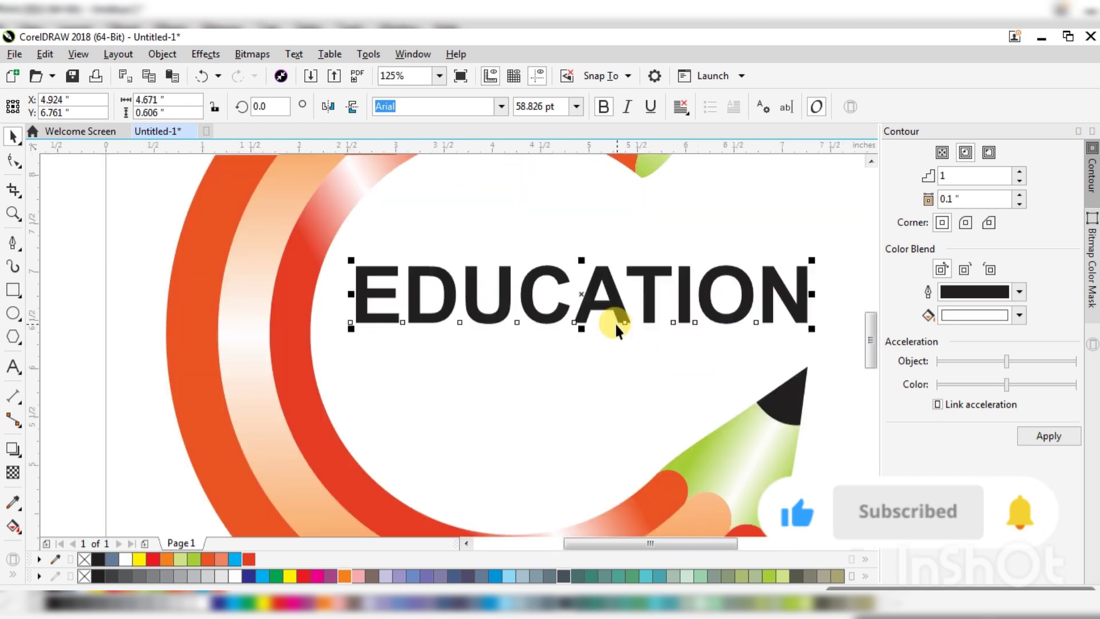
left_click_drag(621, 323, 571, 359)
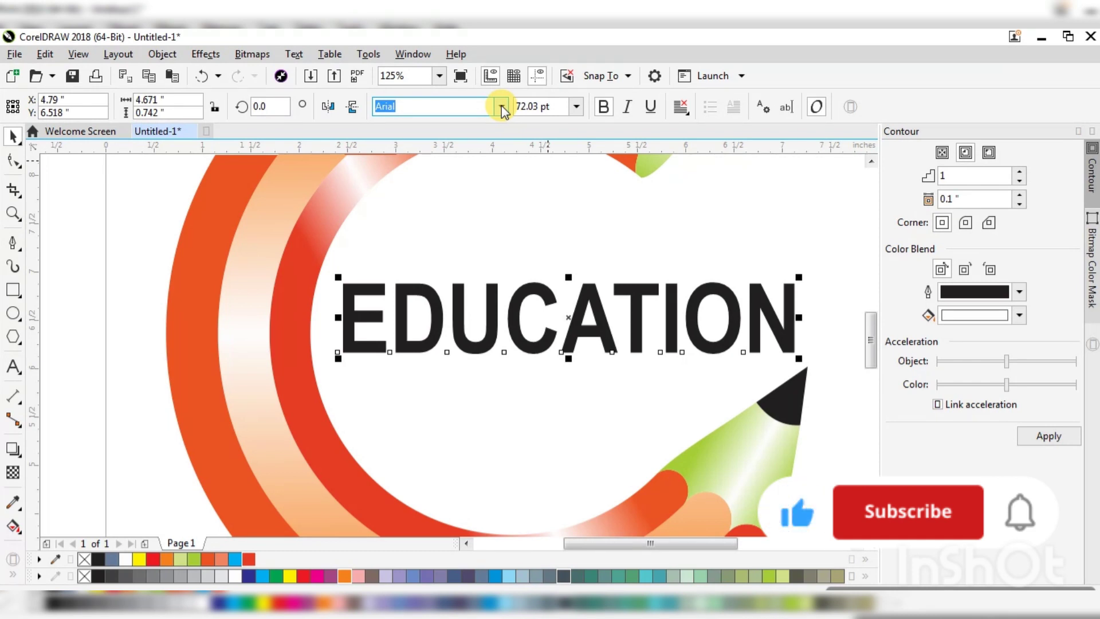
Set the text's font to Ariston-ExtraBold-Italic and change its case so only the first letter is capitalised
left_click(501, 107)
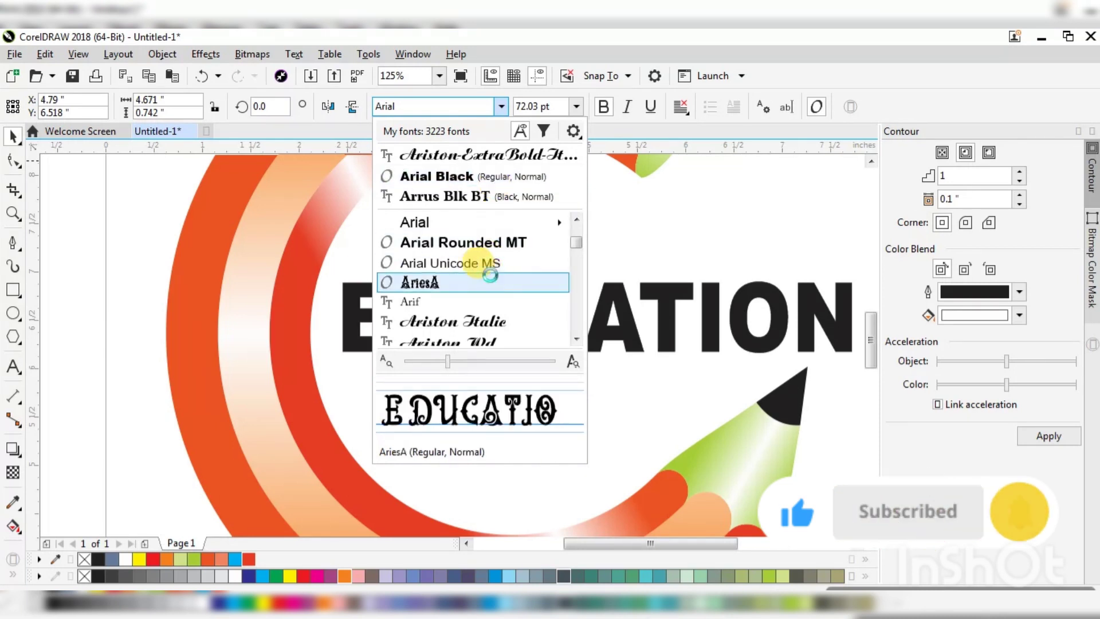
left_click(491, 155)
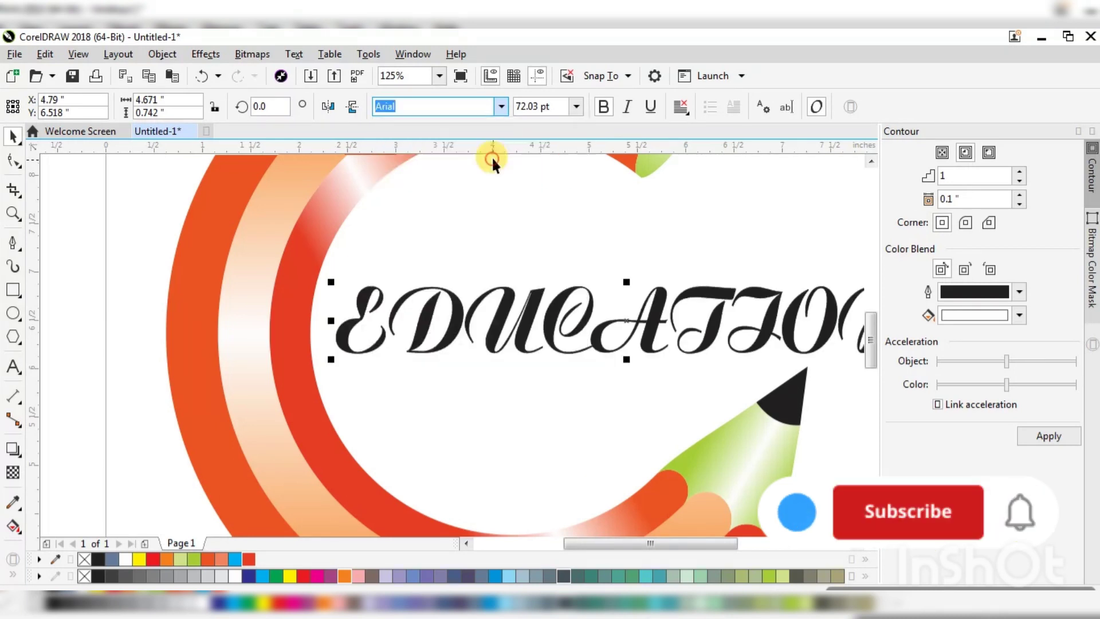
left_click(293, 54)
left_click(381, 443)
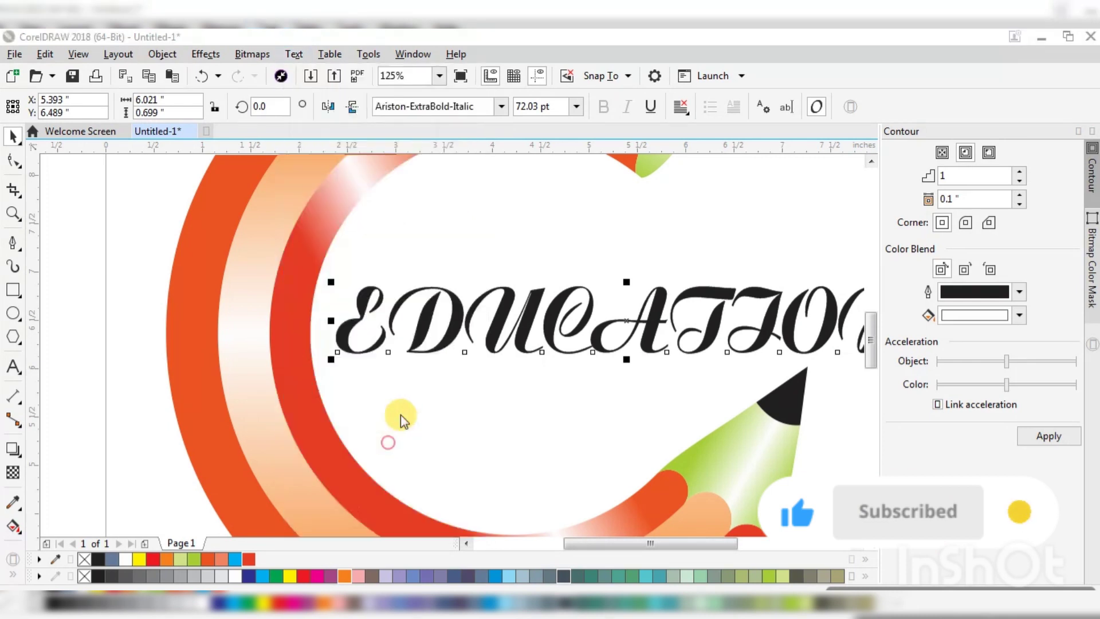
left_click(473, 334)
left_click(482, 371)
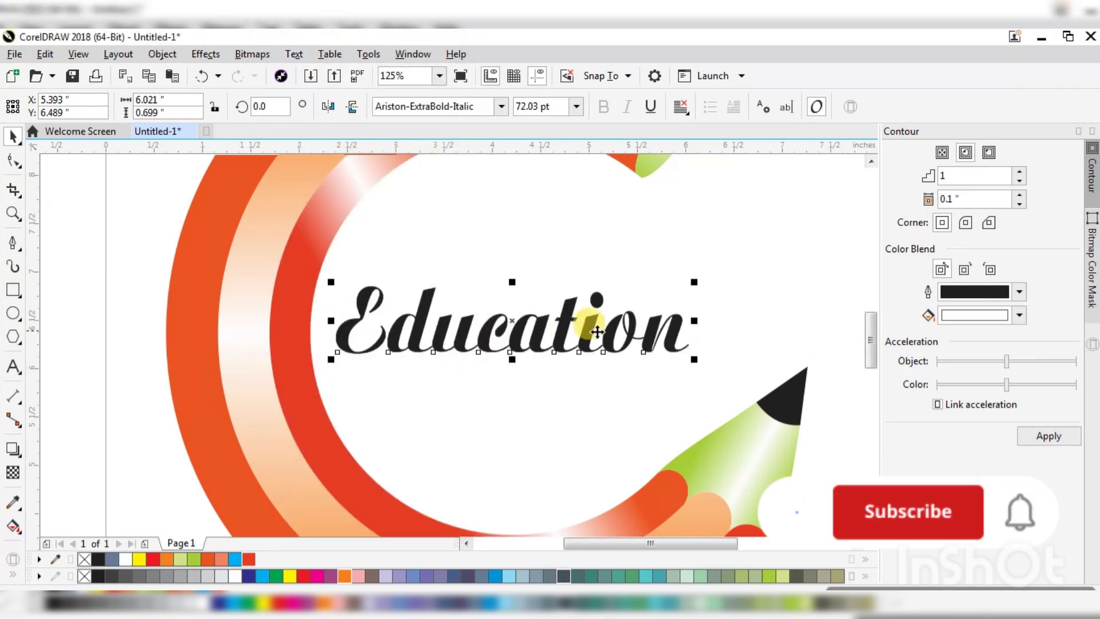
Enlarge the text to about 4.5 by 0.86 inches inside the C and fill it red
left_click_drag(701, 362, 774, 417)
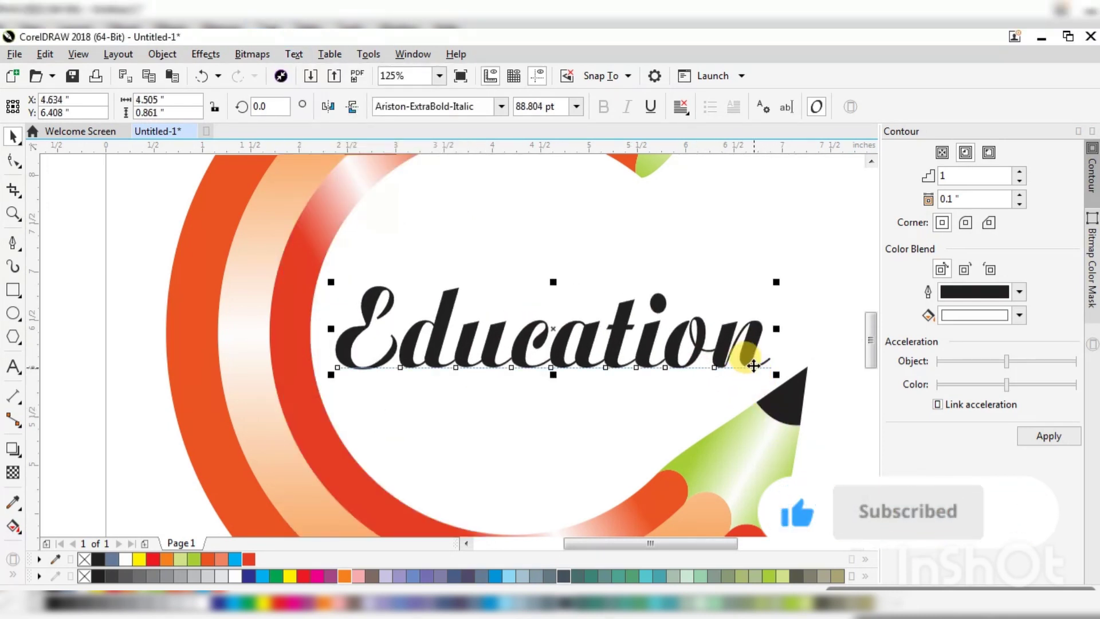
left_click_drag(753, 366, 745, 359)
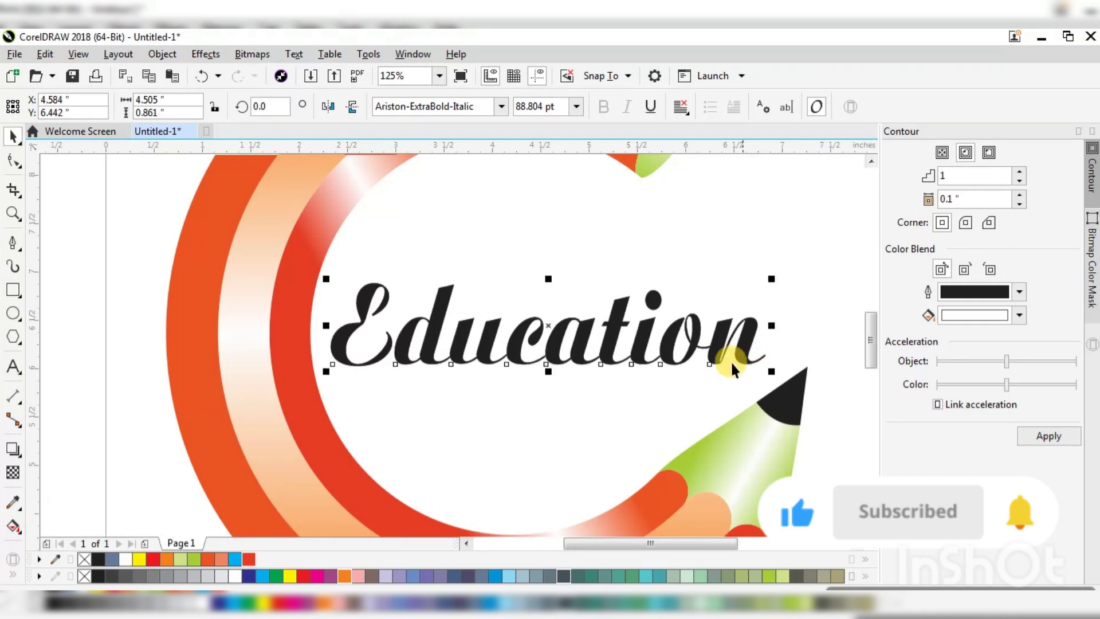
left_click(299, 574)
left_click(514, 357)
scroll(514, 358, "down", 2)
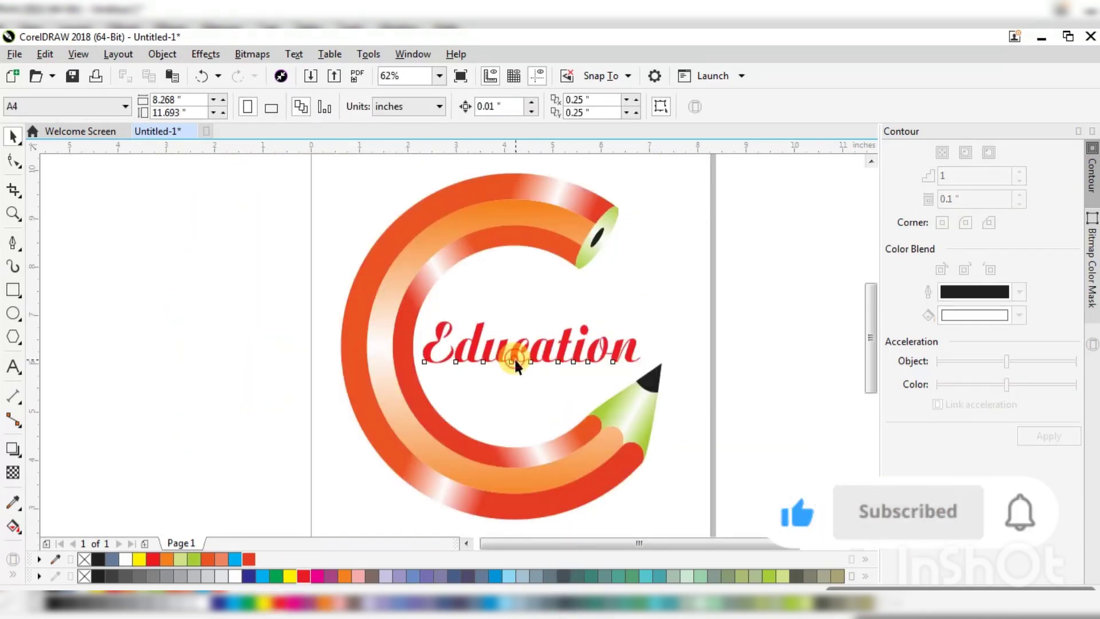
Add a black drop shadow around the word Education with opacity 100 and feathering 13
left_click(469, 352)
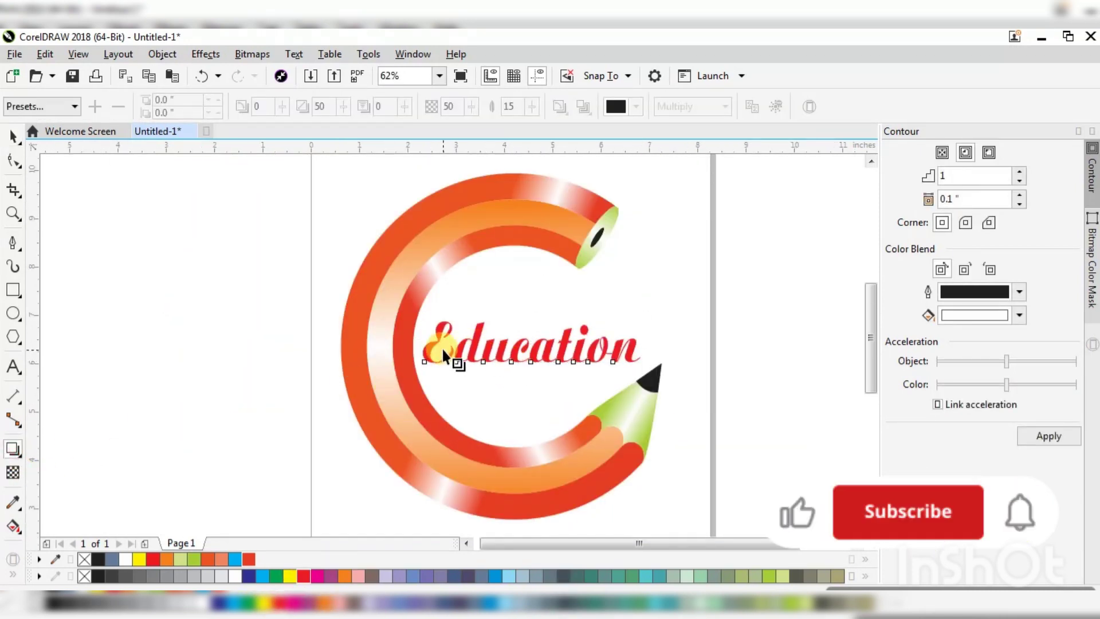
left_click_drag(487, 346, 677, 339)
scroll(604, 347, "up", 1)
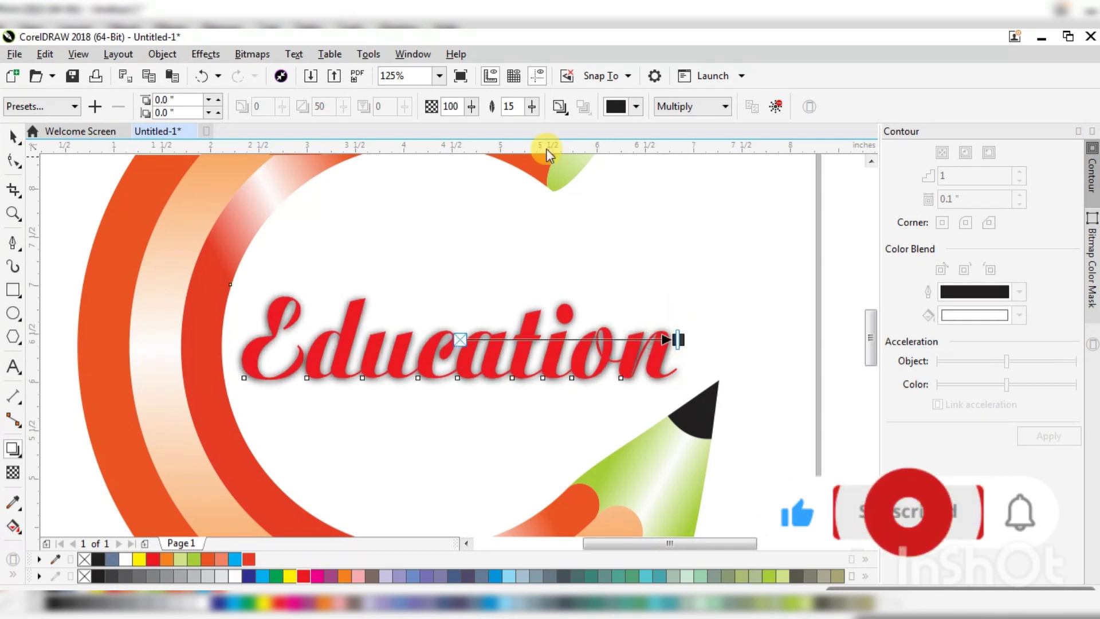
mouse_move(533, 109)
left_mouse_down()
mouse_move(551, 216)
mouse_move(541, 128)
mouse_move(527, 132)
mouse_move(537, 129)
left_mouse_up()
left_click(20, 143)
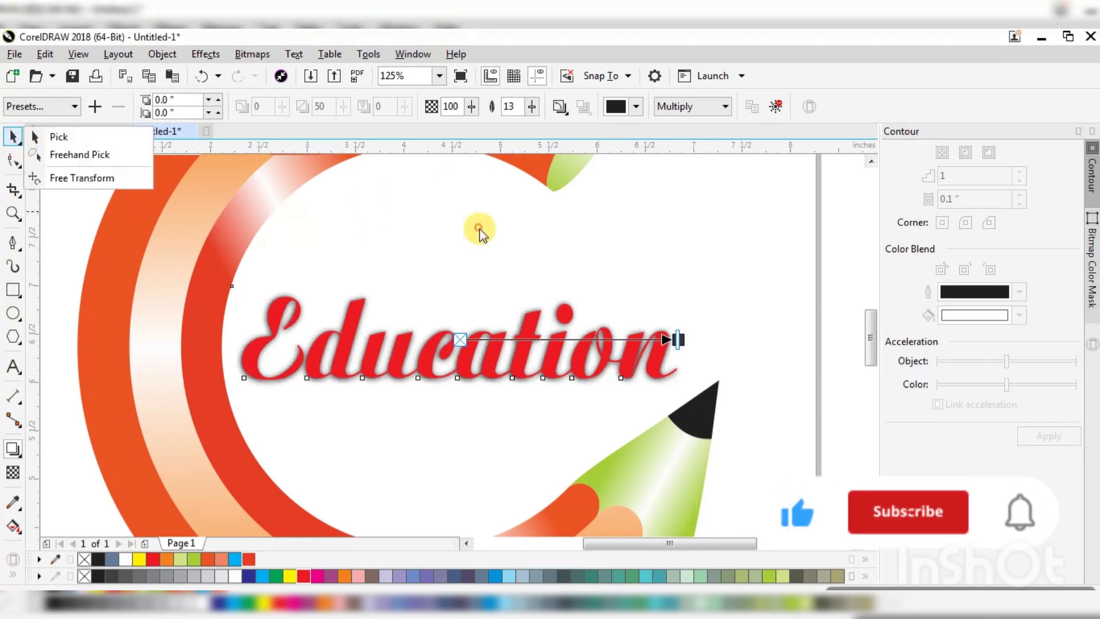
left_click(479, 227)
left_click(17, 138)
scroll(541, 300, "down", 2)
left_click(665, 309)
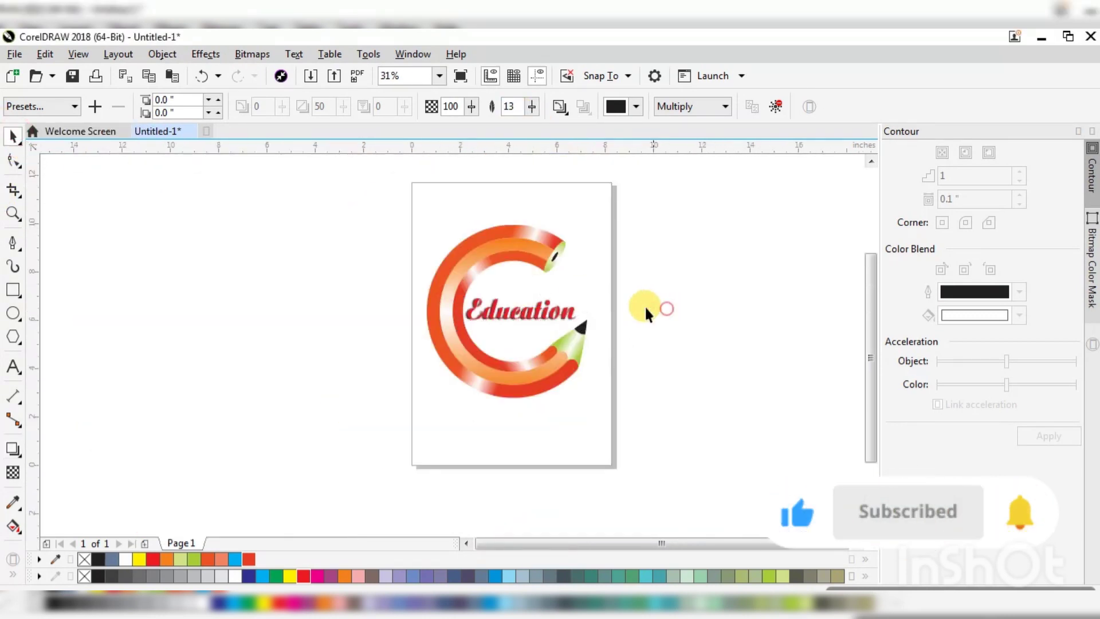
Select the C together with its text and scale the whole logo down slightly on the page
left_click_drag(344, 451, 668, 169)
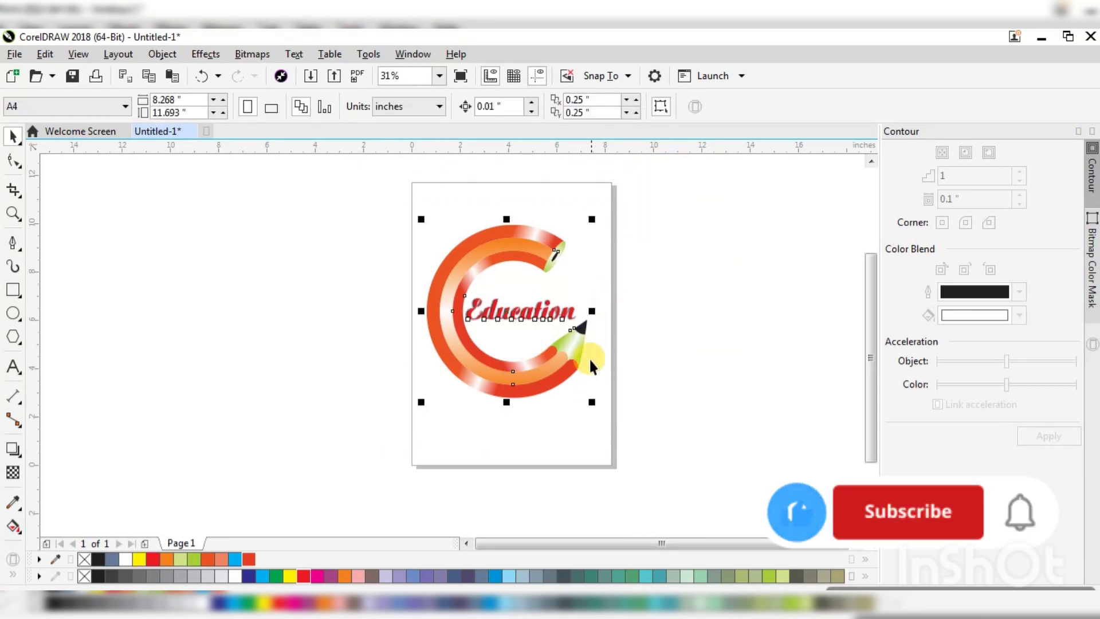
scroll(593, 394, "up", 1)
left_click(588, 392)
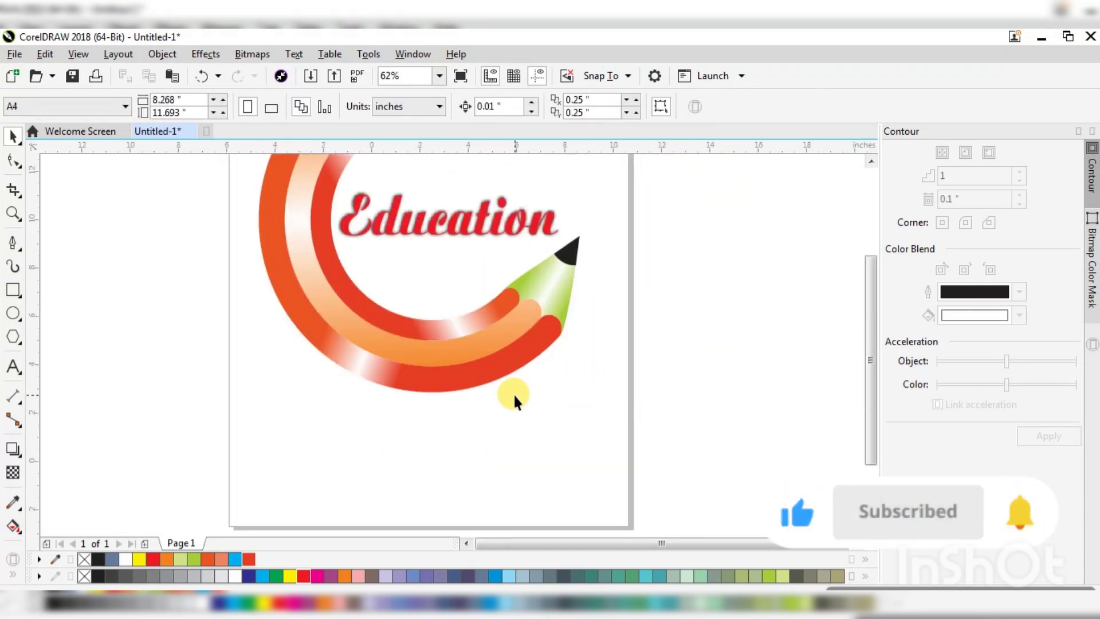
scroll(514, 411, "down", 1)
left_click_drag(319, 430, 574, 150)
left_click_drag(552, 404, 541, 399)
left_click(643, 312)
Try a black fill on the word Education
left_click(518, 313)
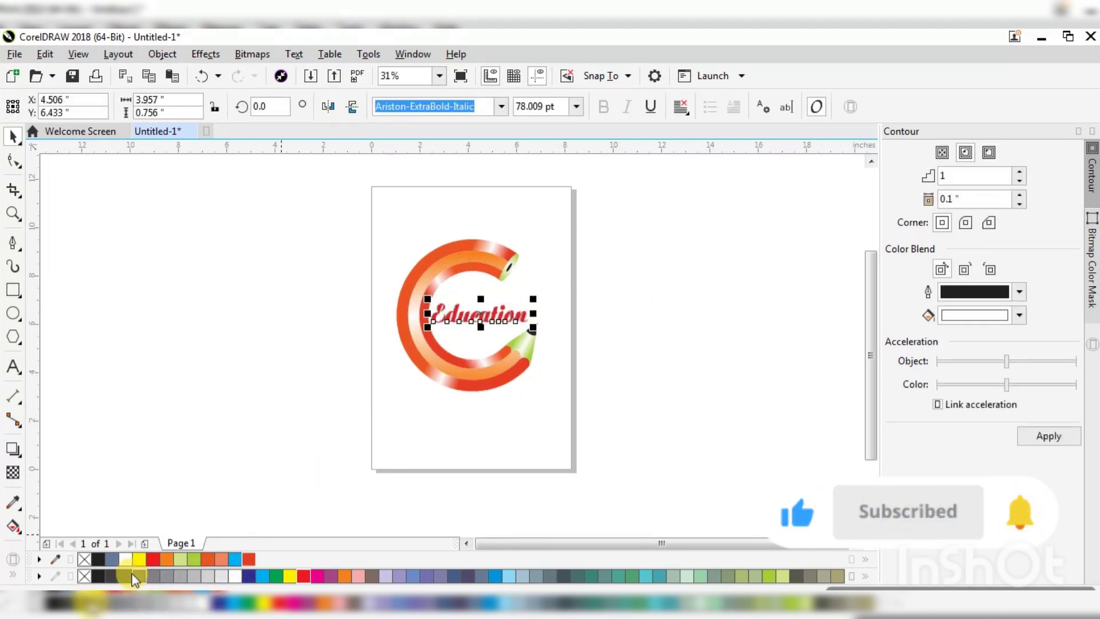
left_click(101, 558)
left_click(481, 310)
scroll(496, 304, "up", 2)
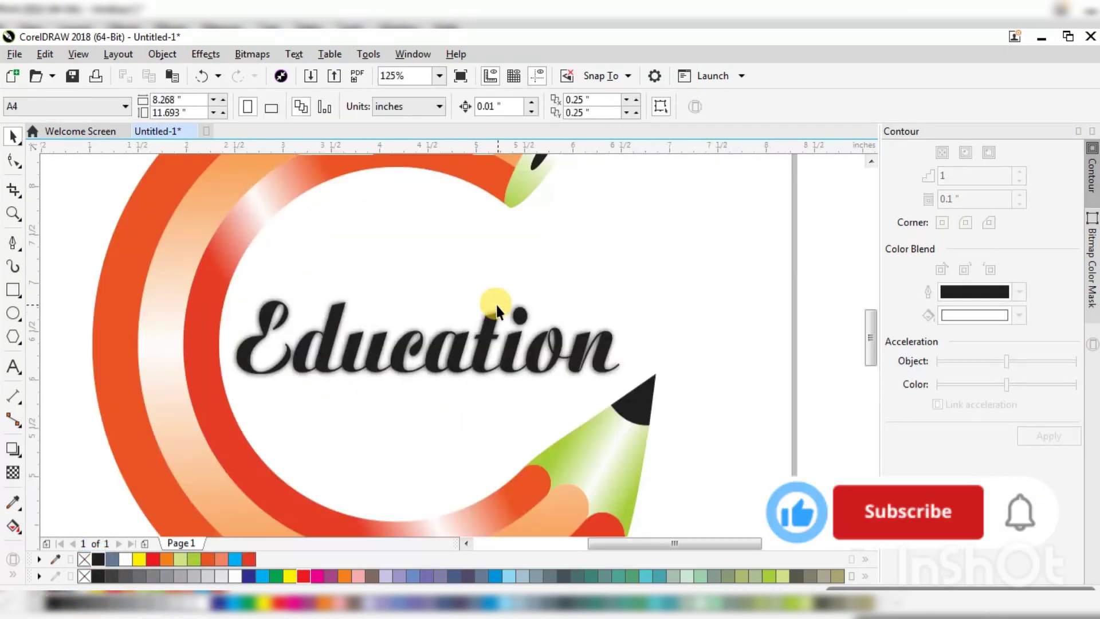
Fill the word Education with the bright sky blue from the document colours
left_click(489, 339)
left_click(234, 558)
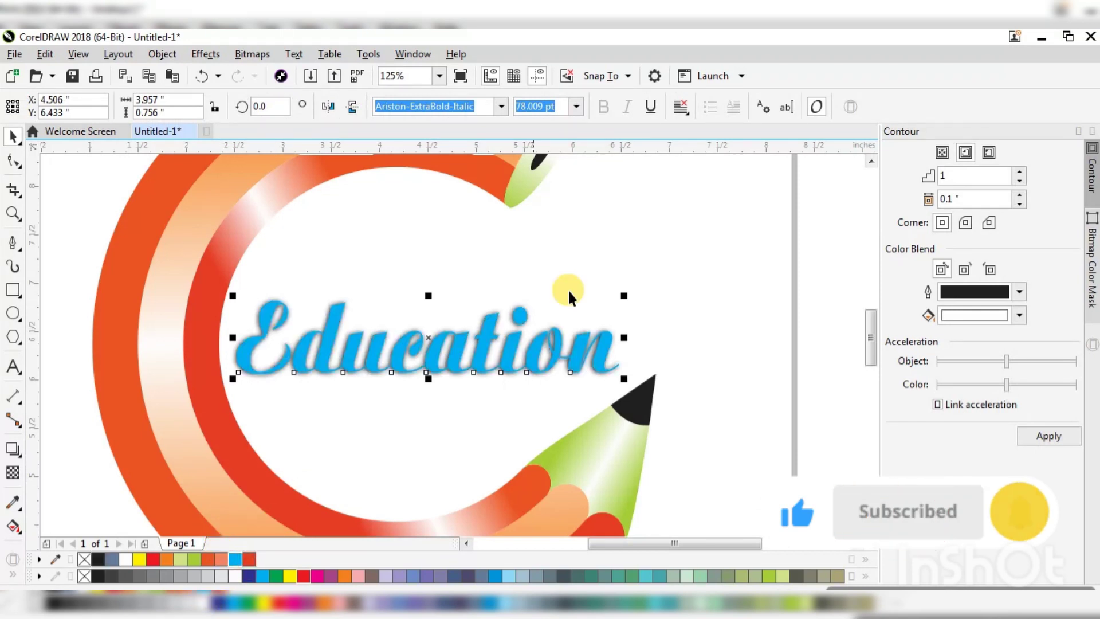
left_click(574, 279)
scroll(599, 346, "down", 1)
scroll(604, 345, "up", 2)
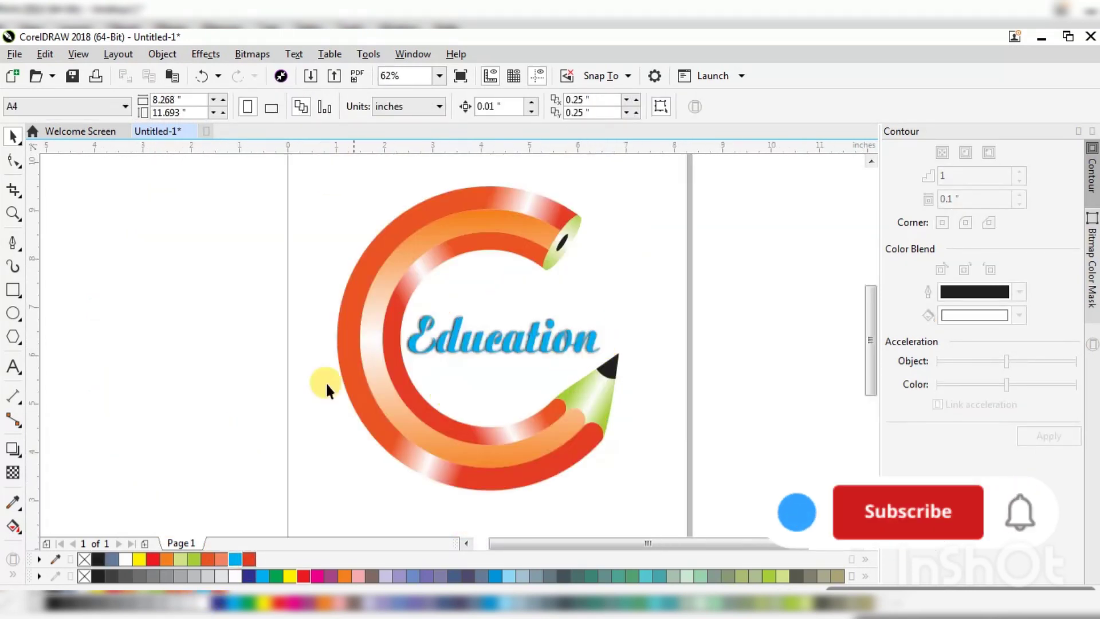
Draw a flat ellipse about 5.1 by 0.5 inches just beneath the C and fill it black
left_click(12, 312)
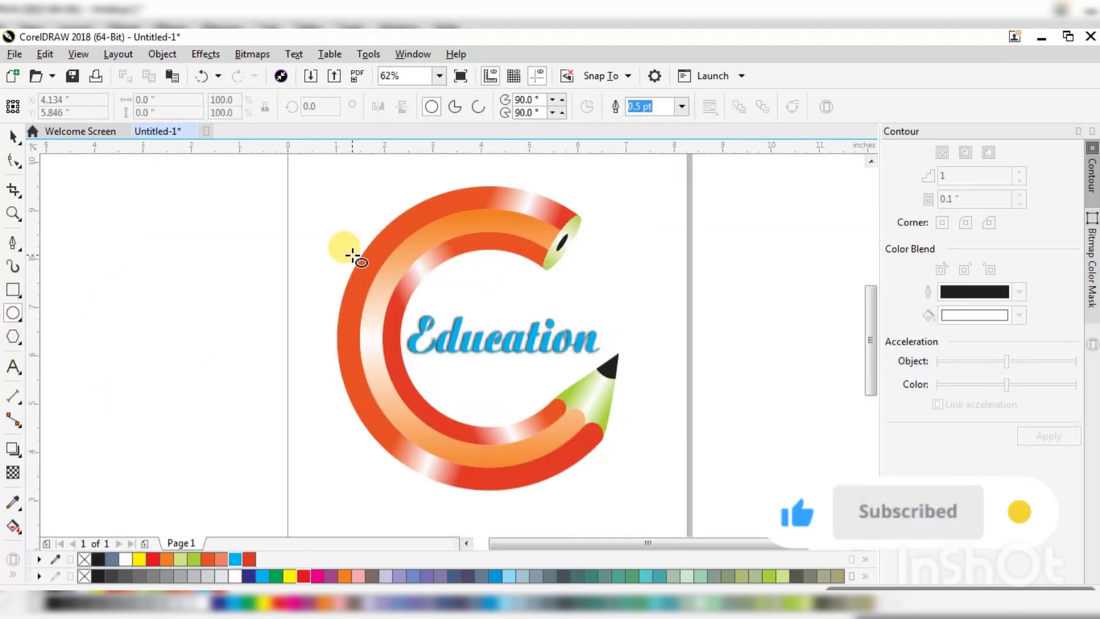
scroll(352, 257, "down", 2)
scroll(415, 374, "up", 2)
left_click_drag(362, 371, 614, 405)
left_click(12, 136)
left_click_drag(522, 397, 459, 385)
left_click_drag(422, 418, 425, 385)
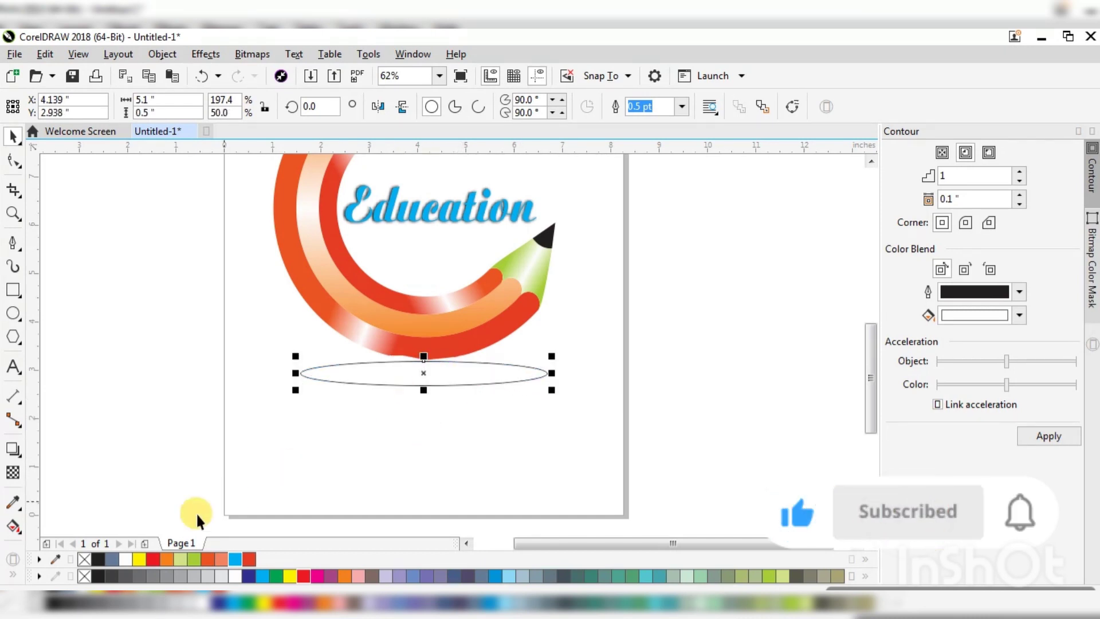
left_click(94, 556)
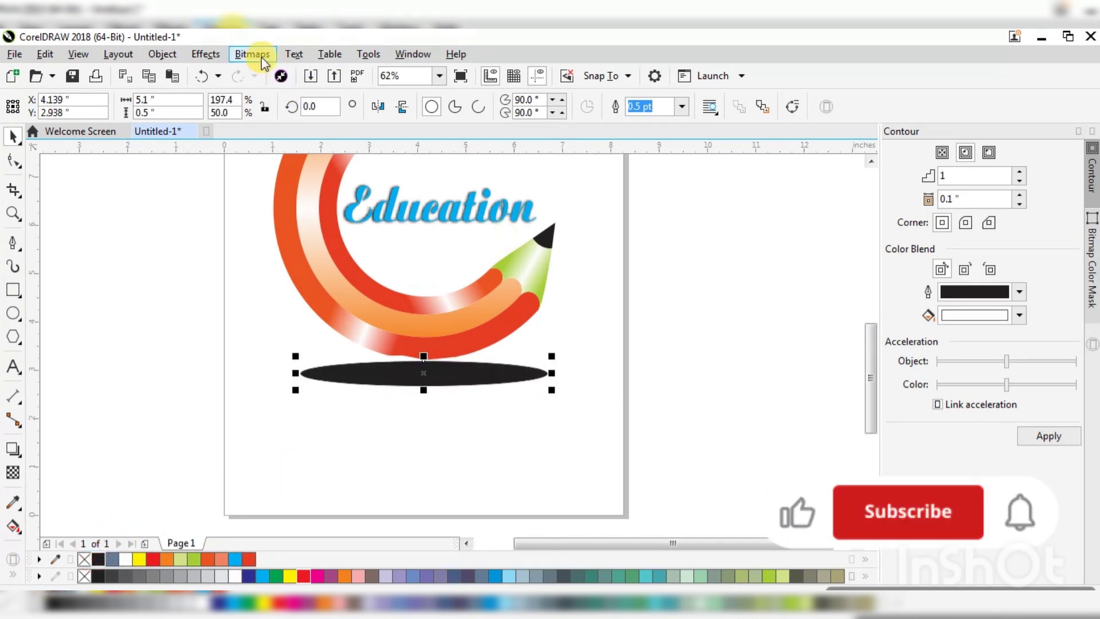
Apply an elliptical fountain transparency to the black ellipse and extend its outer node to the ellipse's left end
left_click(14, 473)
left_click_drag(512, 370, 413, 375)
left_click(324, 108)
scroll(426, 378, "up", 1)
mouse_move(487, 369)
left_mouse_down()
mouse_move(486, 399)
mouse_move(479, 365)
left_mouse_up()
mouse_move(552, 365)
left_mouse_down()
mouse_move(535, 387)
mouse_move(544, 366)
left_mouse_up()
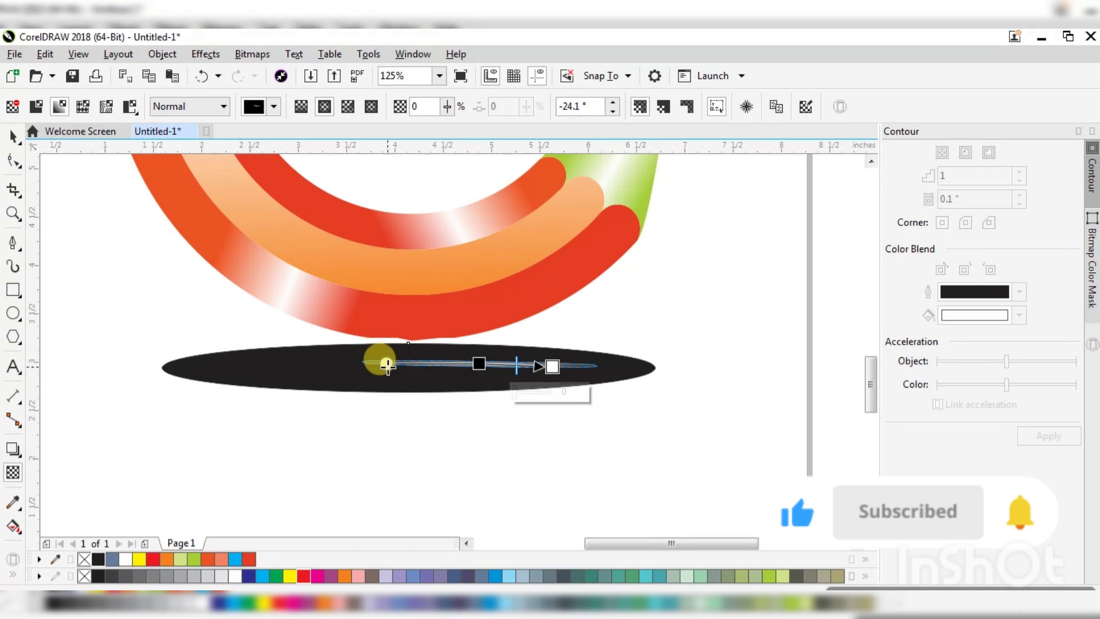
left_click_drag(387, 364, 191, 364)
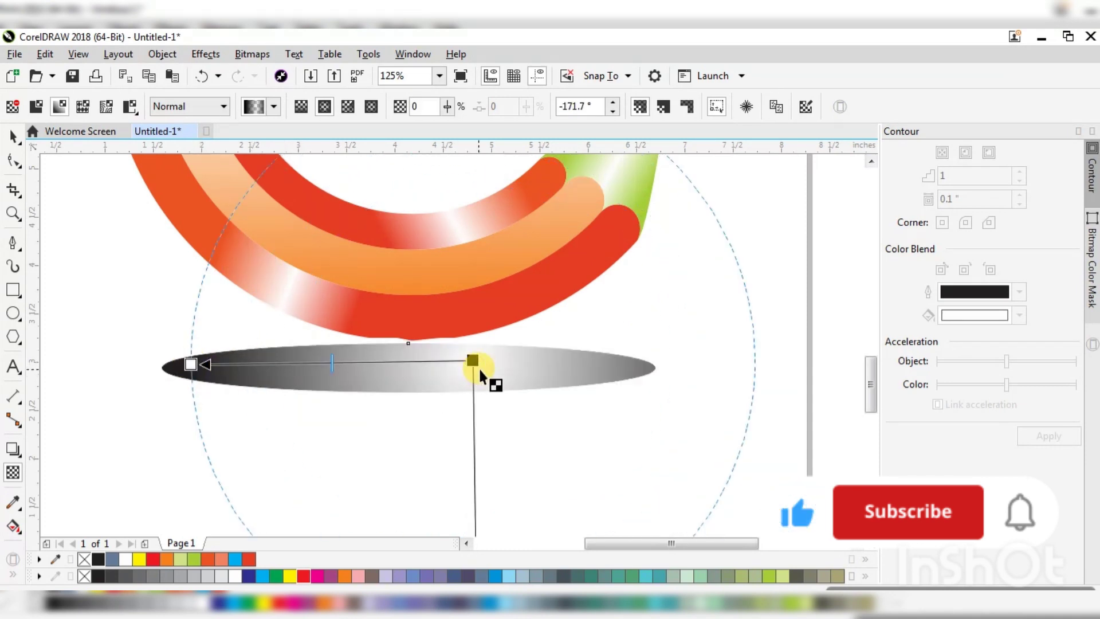
Centre the transparency on the black ellipse and flatten its extent to the ellipse's height
left_click_drag(472, 360, 398, 368)
scroll(449, 329, "down", 2)
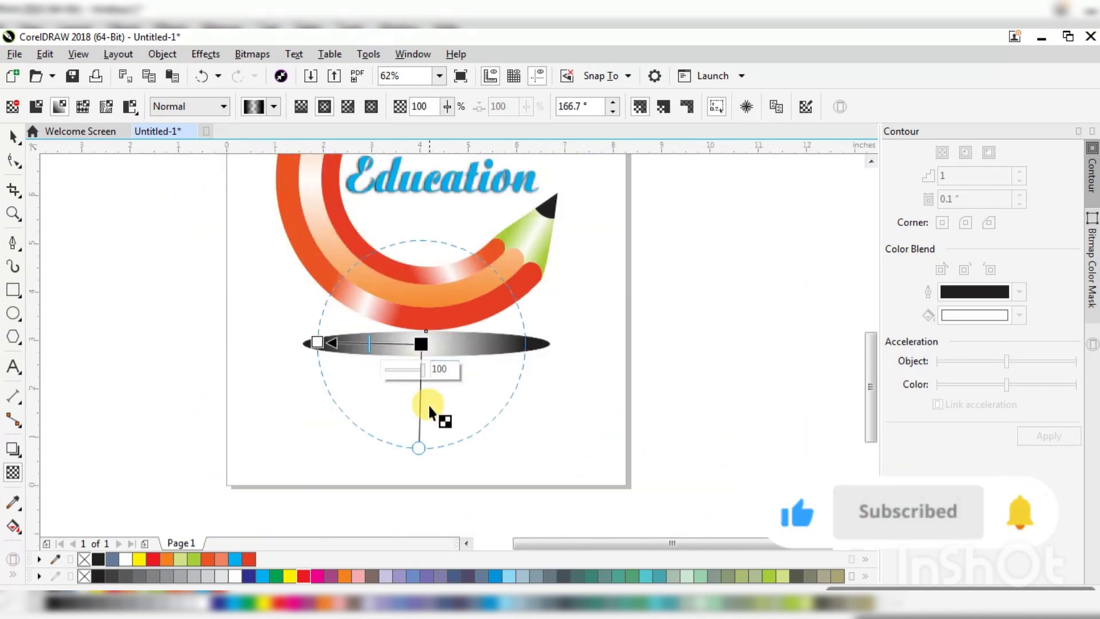
left_click_drag(417, 444, 425, 356)
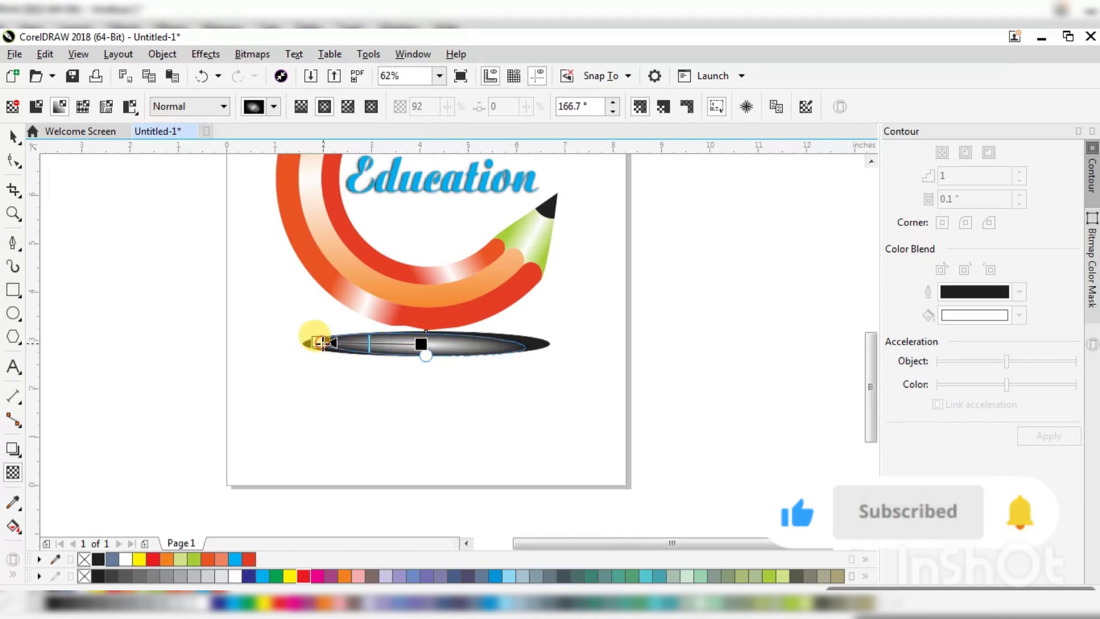
Pull the ellipse transparency's outer node slightly inward and set its centre node to 0% transparency
mouse_move(312, 346)
left_mouse_down()
mouse_move(302, 344)
mouse_move(323, 344)
left_mouse_up()
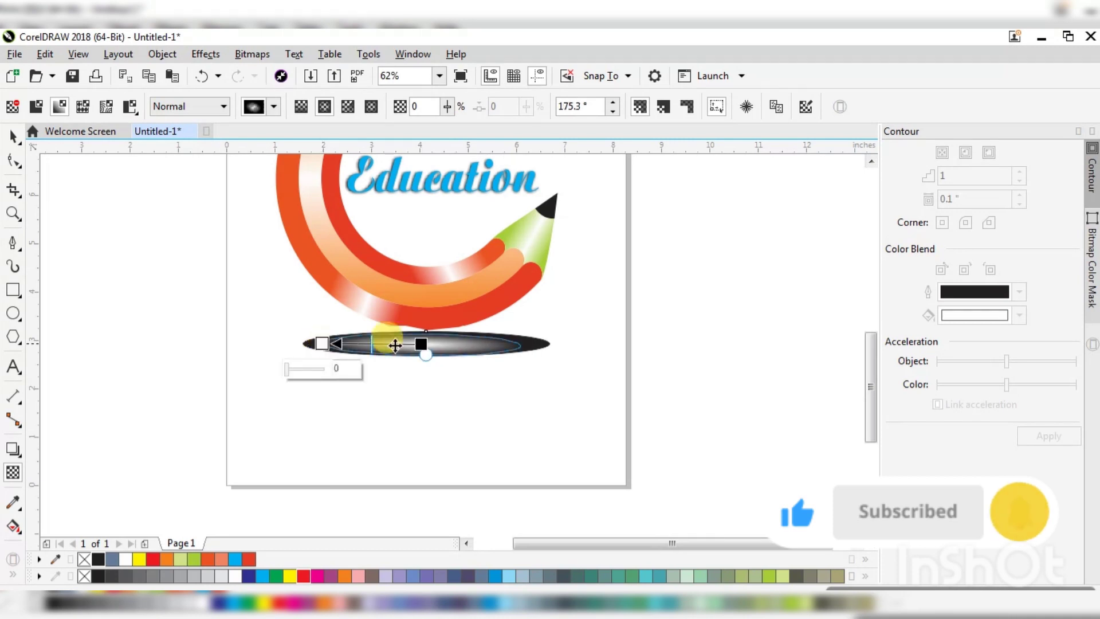
scroll(427, 349, "up", 1)
scroll(426, 349, "up", 2)
left_click(412, 340)
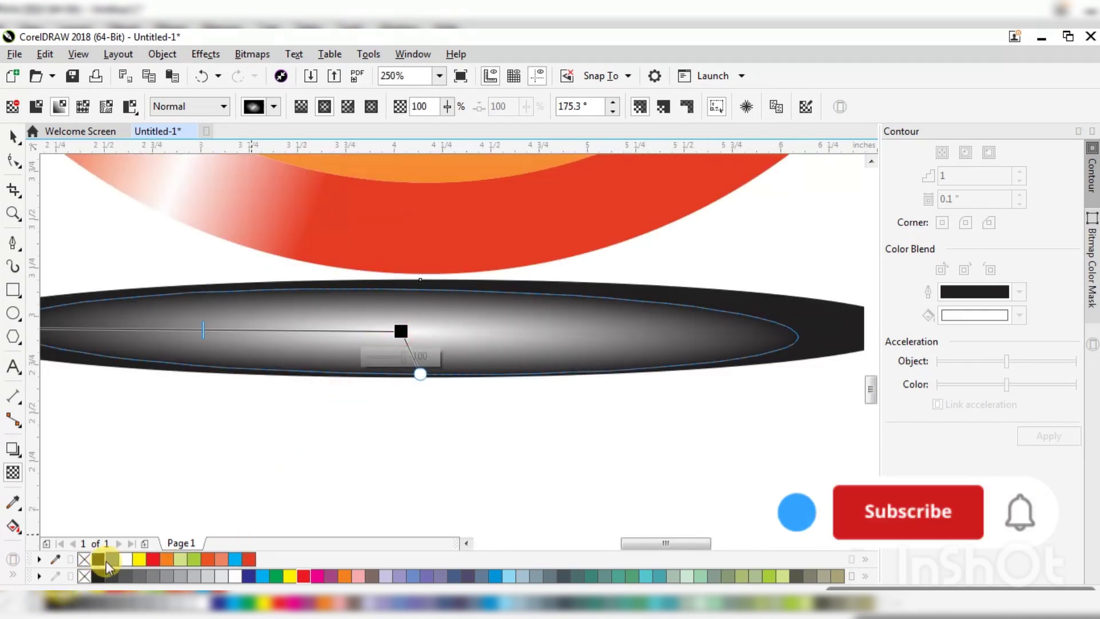
left_click(131, 559)
Set the outer node of the black ellipse's transparency to 92% so the shadow fades towards its rim
scroll(710, 343, "down", 1)
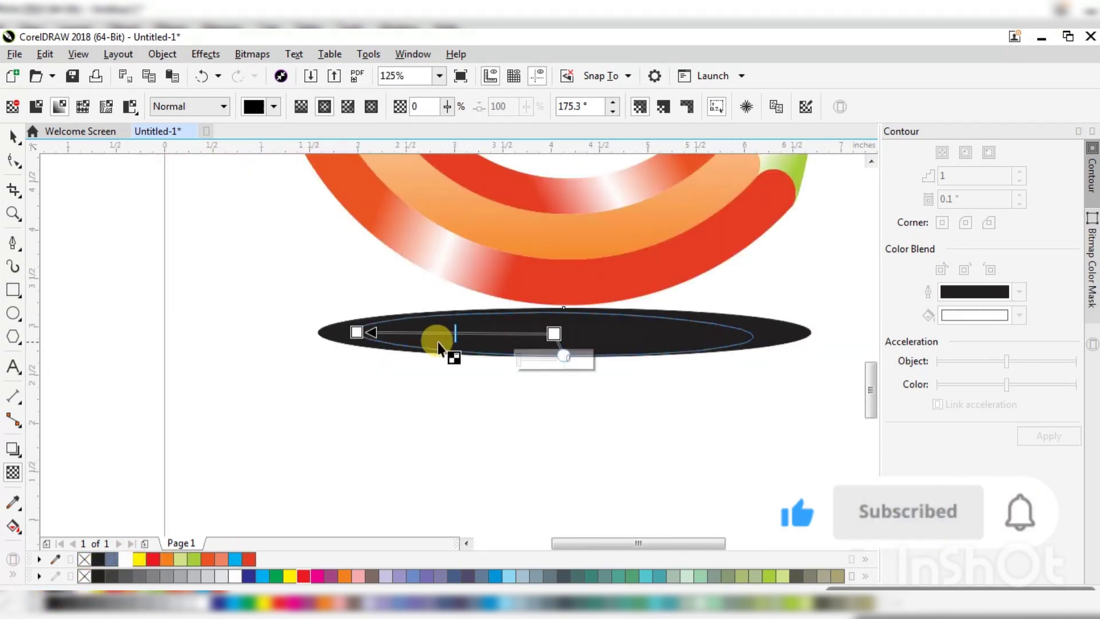
left_click(363, 333)
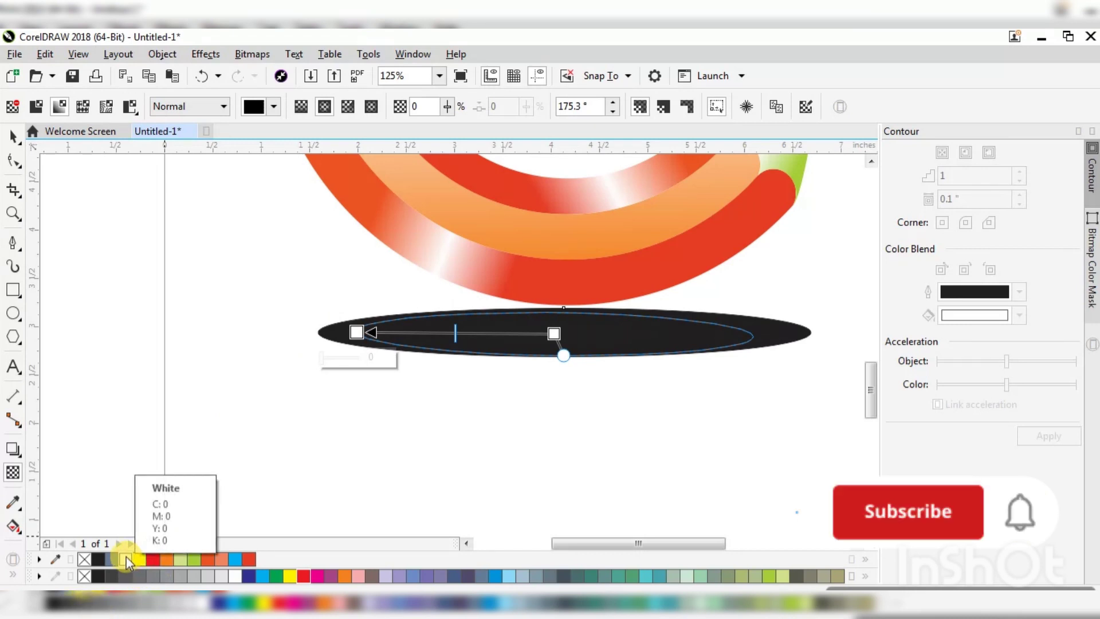
left_click(101, 558)
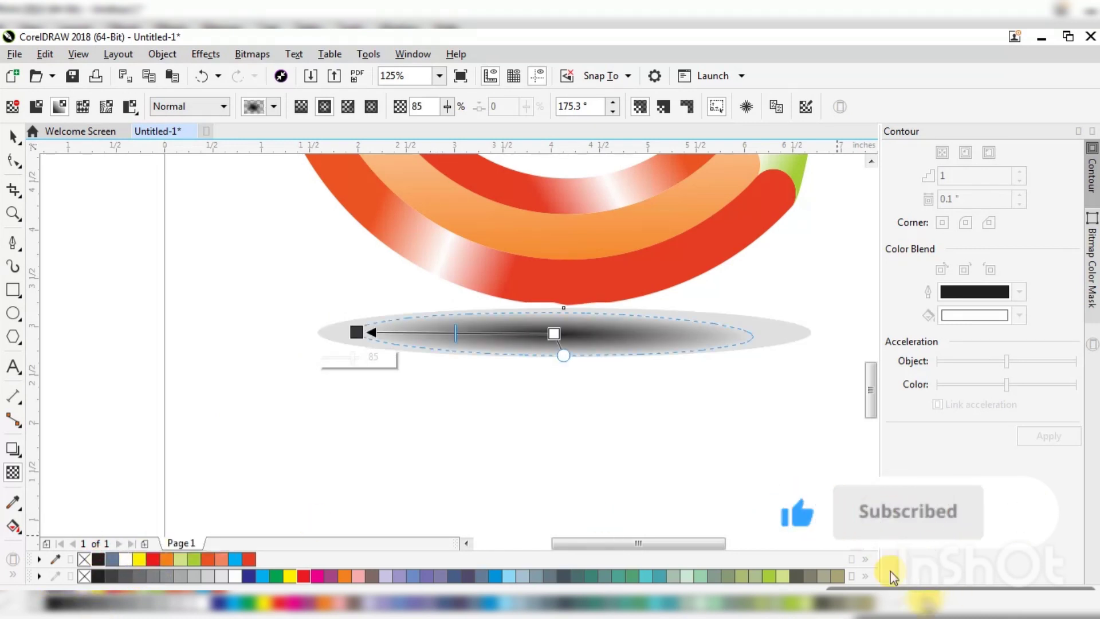
left_click(853, 576)
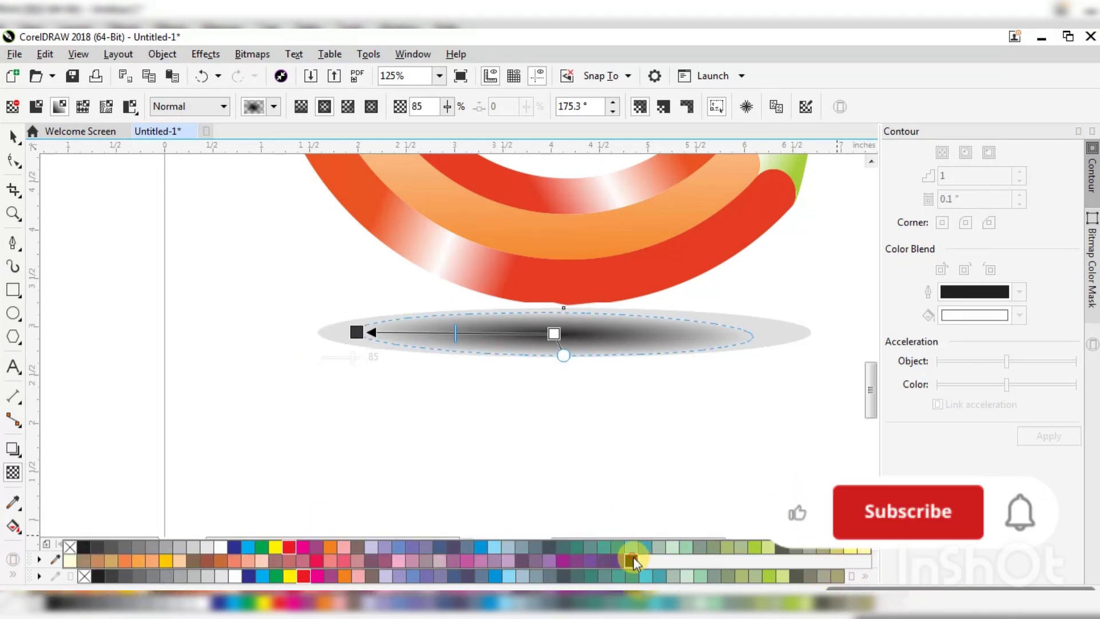
left_click(634, 556)
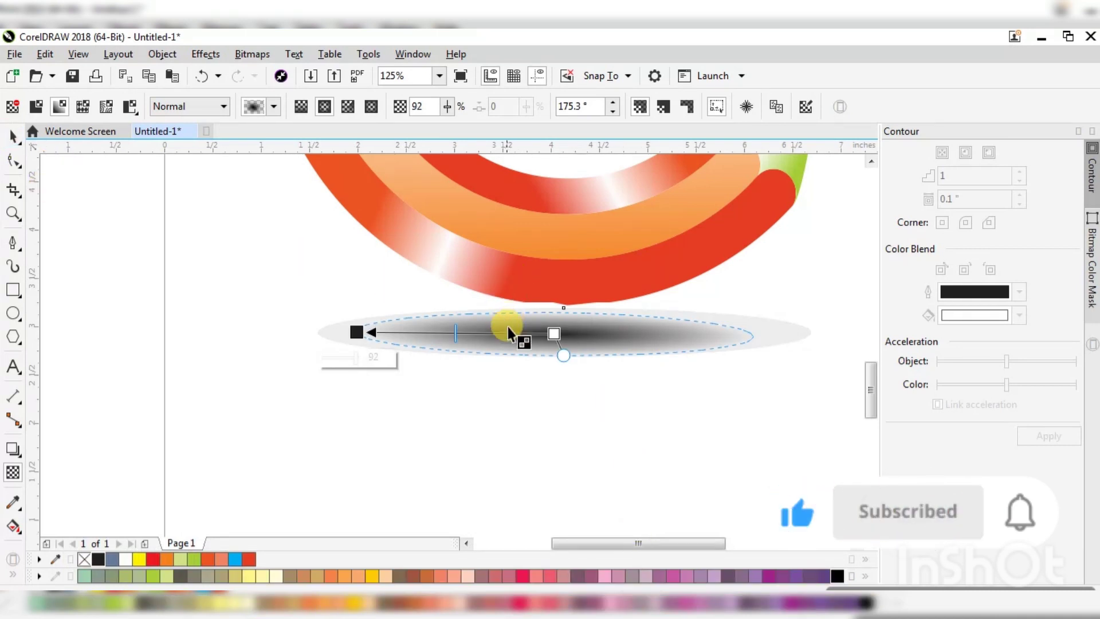
Centre the transparency on the ellipse at 180°, pull its outer node further inward, and deselect the ellipse
left_click_drag(564, 354, 563, 332)
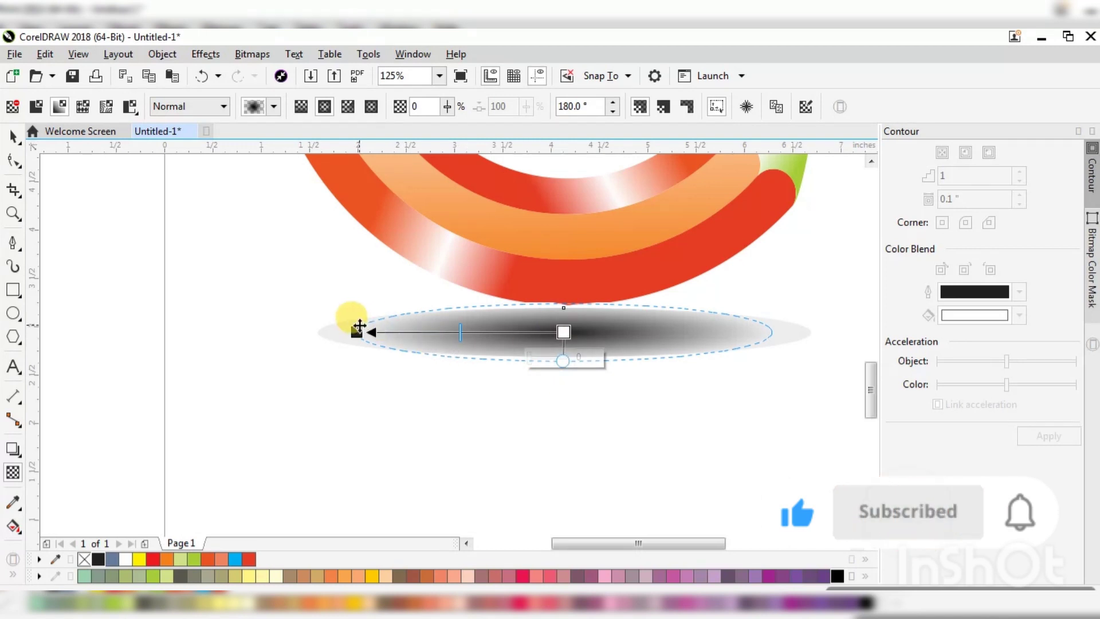
left_click_drag(356, 332, 394, 331)
scroll(413, 331, "down", 1)
left_click(13, 135)
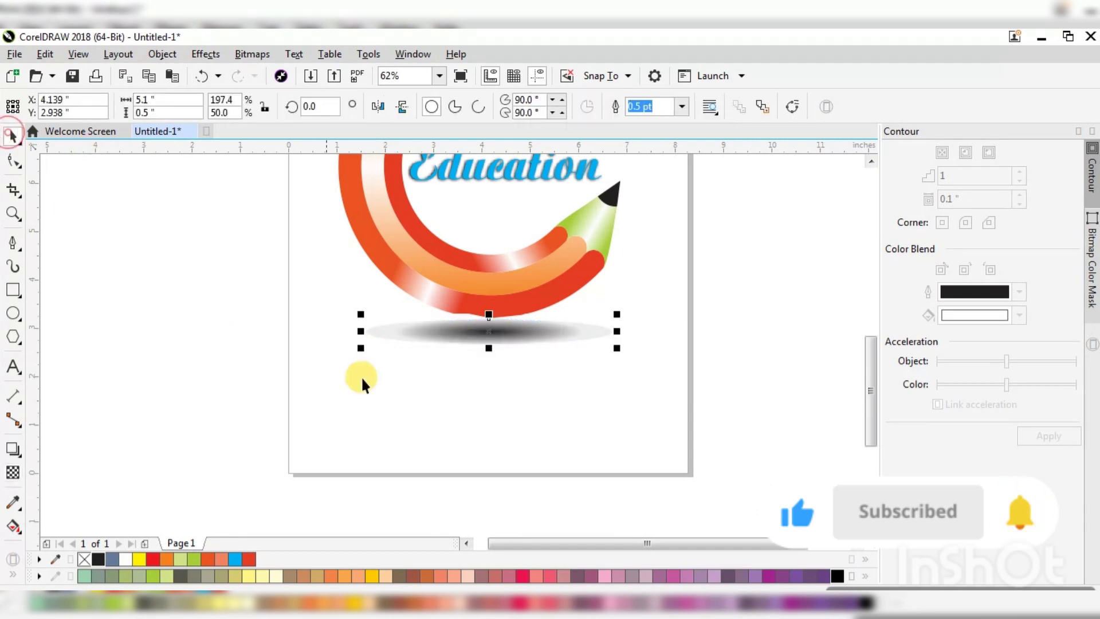
left_click(468, 396)
Examine the complete pencil C logo with its Education lettering and ground shadow, first on the whole page and in close-up
scroll(487, 400, "down", 2)
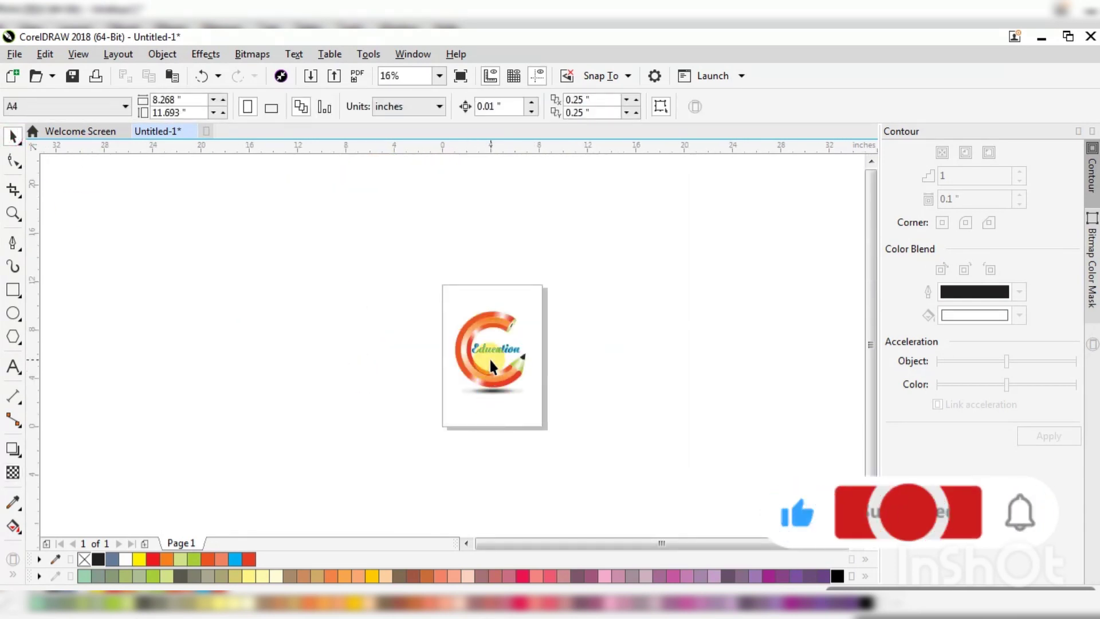
scroll(489, 357, "up", 2)
scroll(488, 346, "down", 1)
left_click(13, 215)
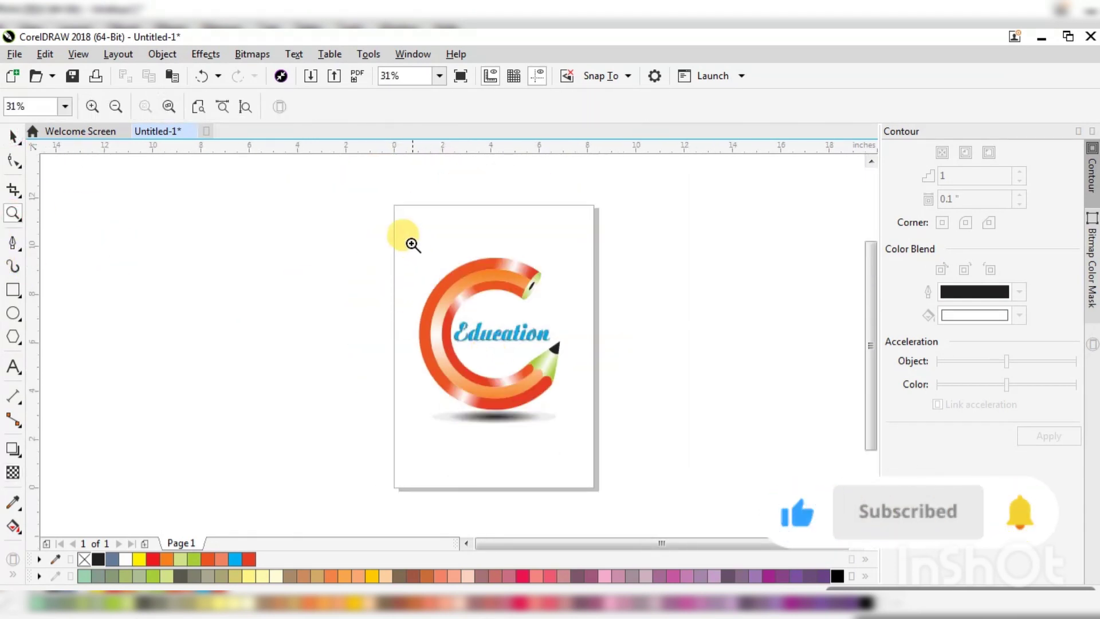
left_click_drag(406, 239, 528, 391)
left_click_drag(570, 428, 571, 428)
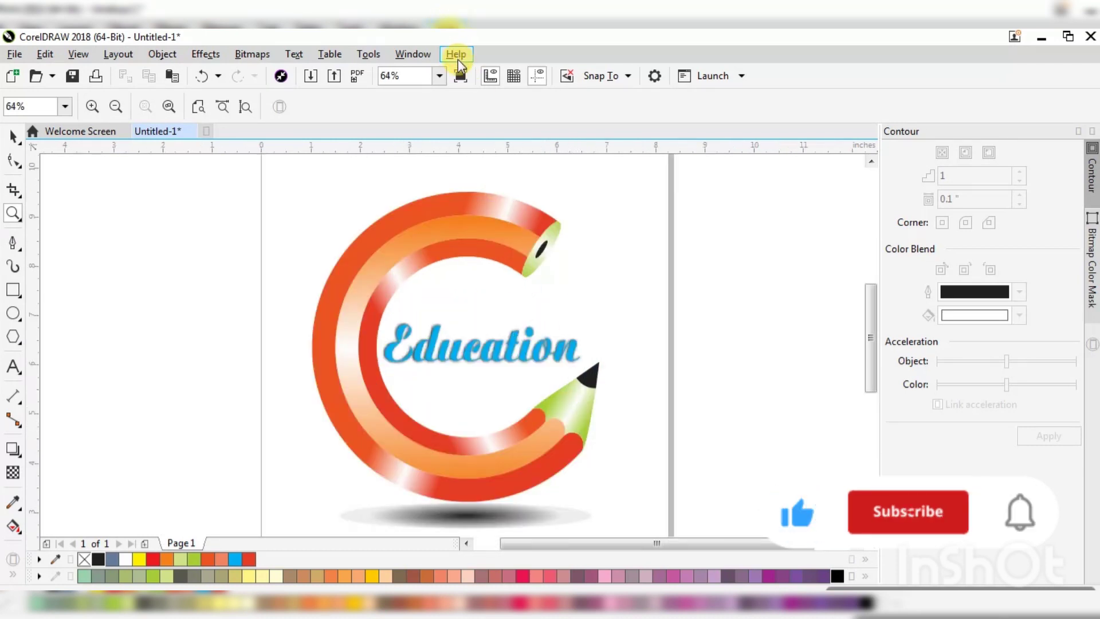